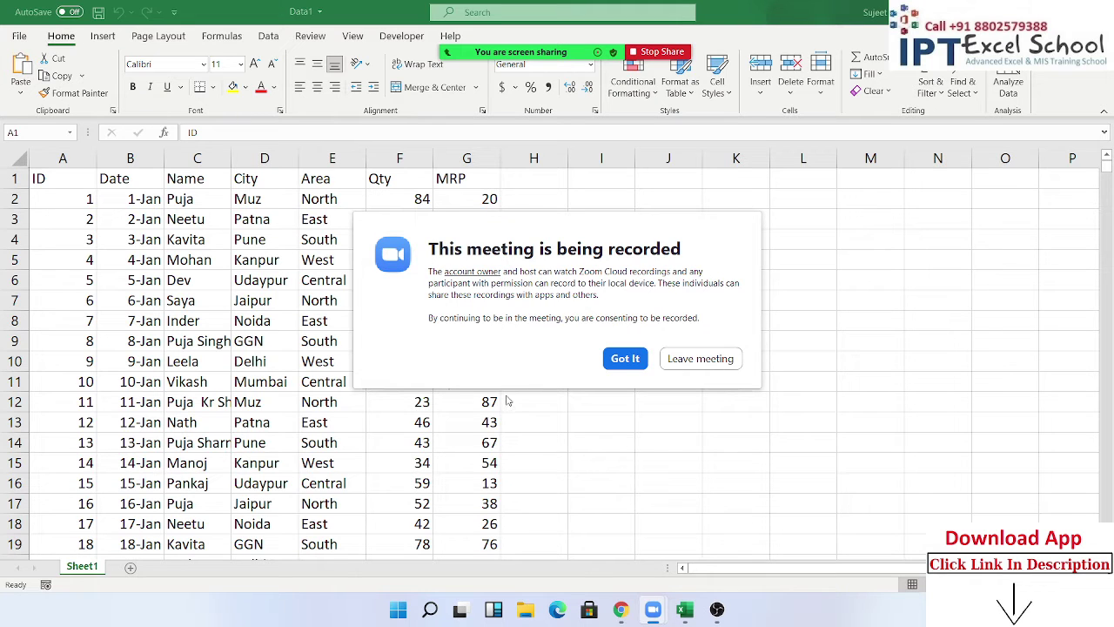
Step: Dismiss the Zoom meeting-recording notice to reveal the ID, Date, Name, City, Area, Qty, MRP sales sheet
left_click(624, 359)
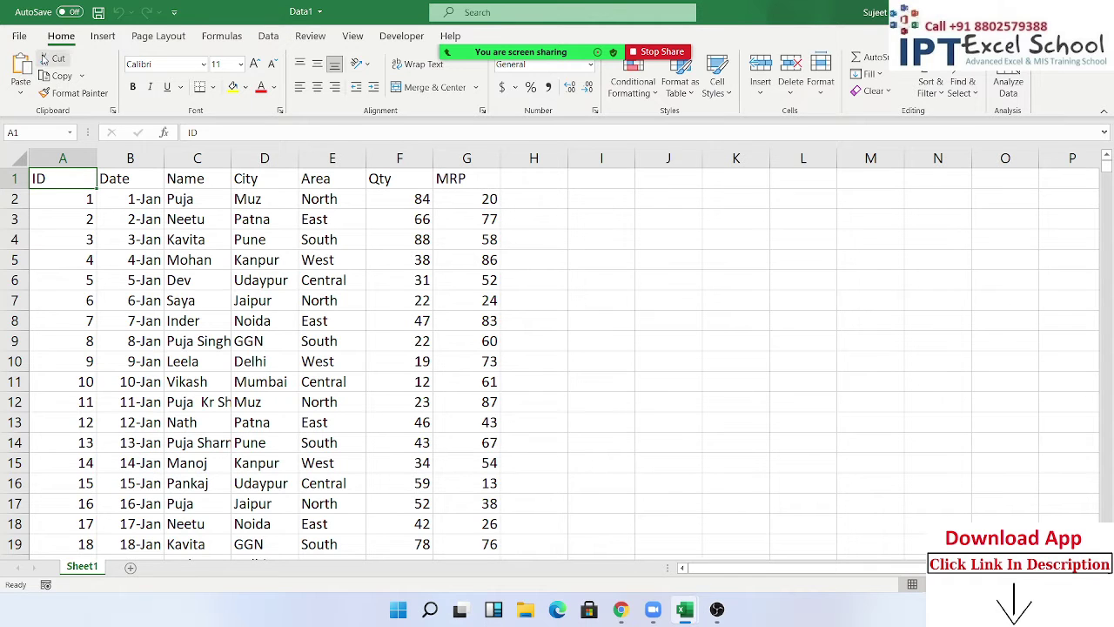
Step: Create a PivotTable from the sales data on a new worksheet
left_click(91, 40)
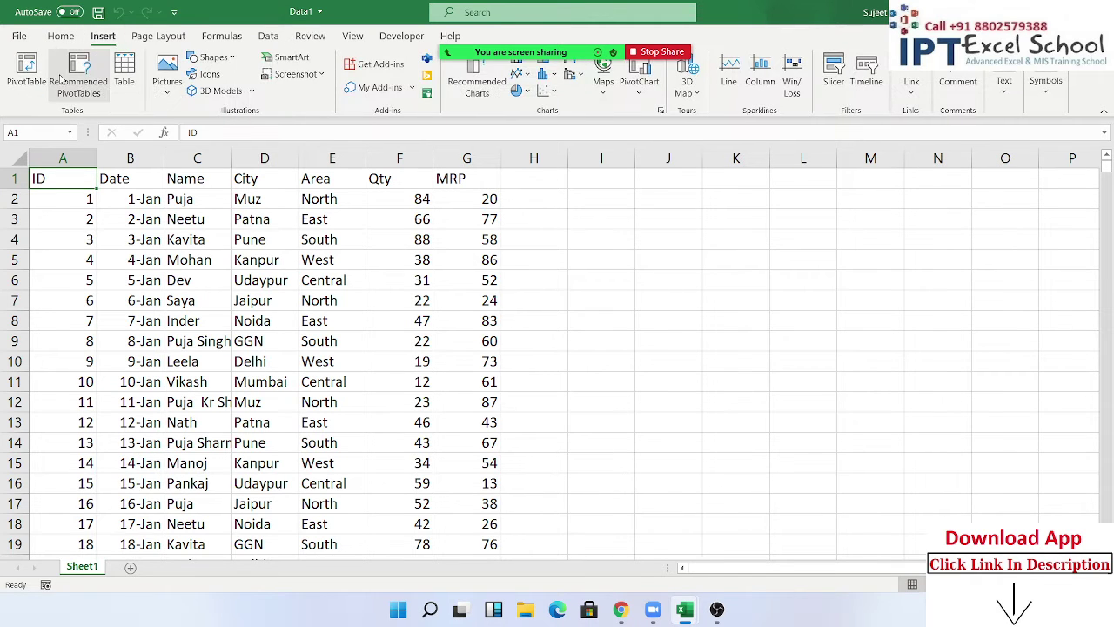
left_click(27, 69)
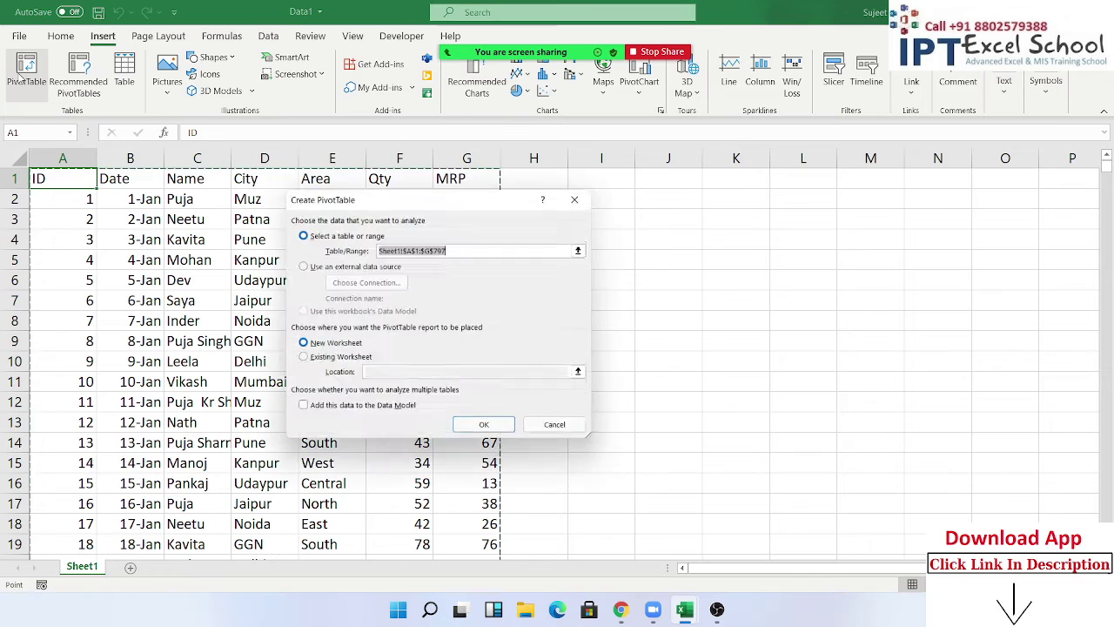
left_click(487, 430)
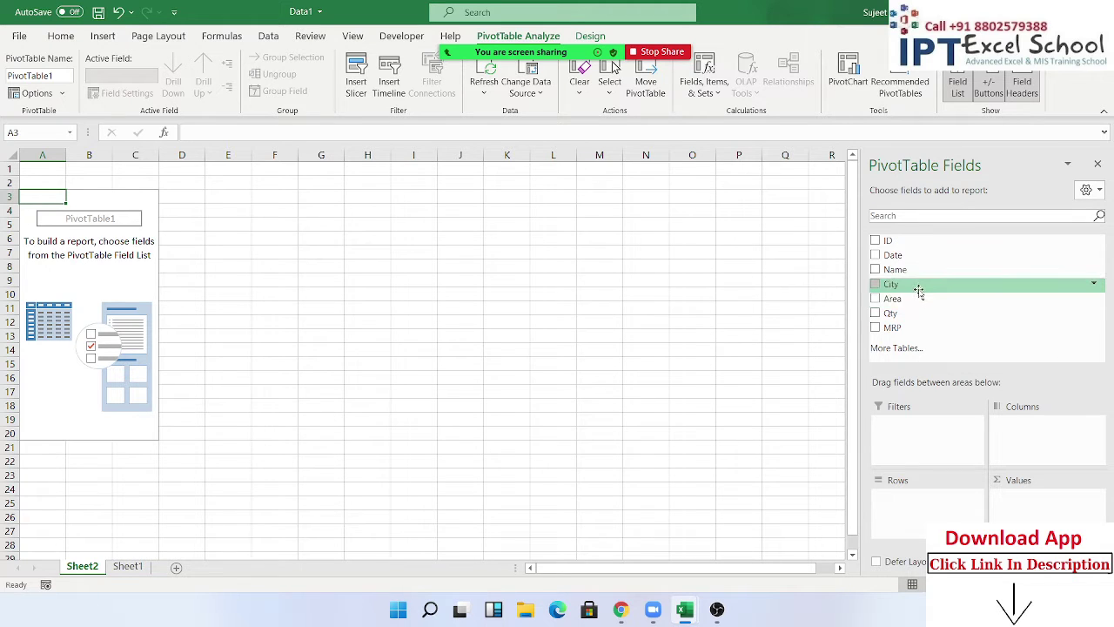
Step: Lay out the pivot: Name in rows, City and Area as filters, Sum of Qty and Average of MRP as values
left_click_drag(914, 270, 929, 509)
mouse_move(890, 313)
left_mouse_down()
mouse_move(1001, 454)
mouse_move(1020, 506)
left_mouse_up()
mouse_move(896, 285)
left_mouse_down()
mouse_move(945, 470)
mouse_move(924, 442)
left_mouse_up()
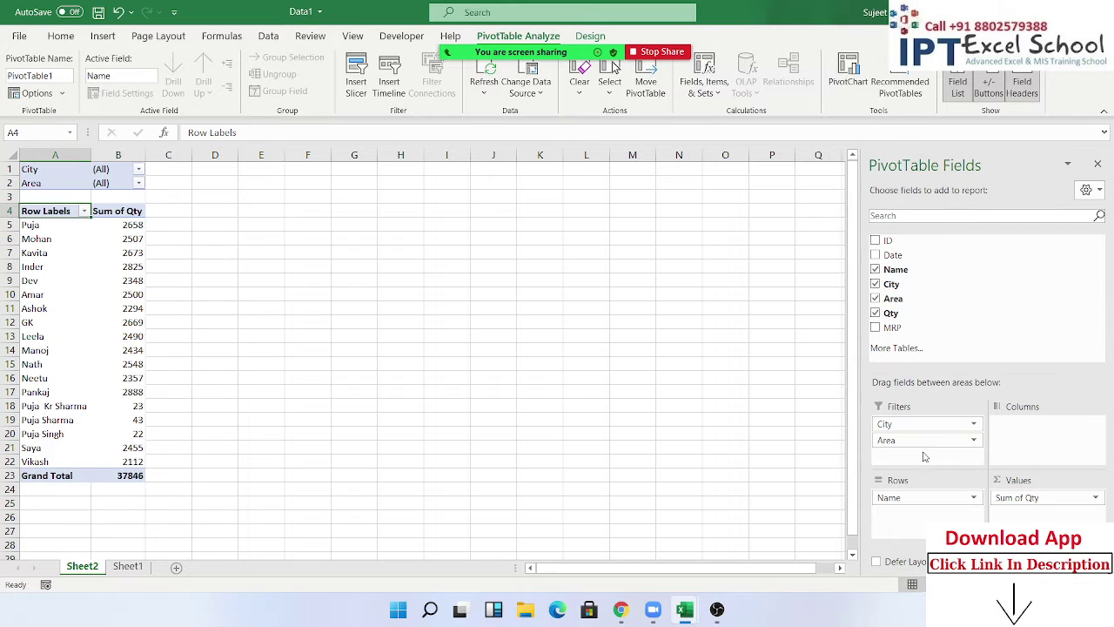
left_click_drag(892, 327, 1014, 513)
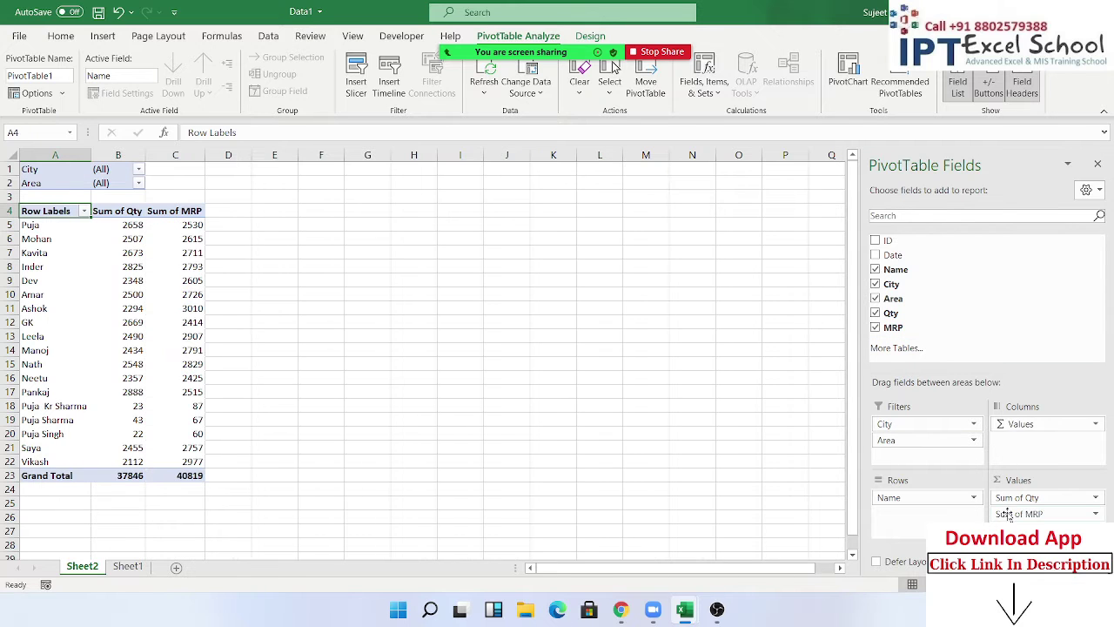
left_click(1014, 514)
left_click(1010, 505)
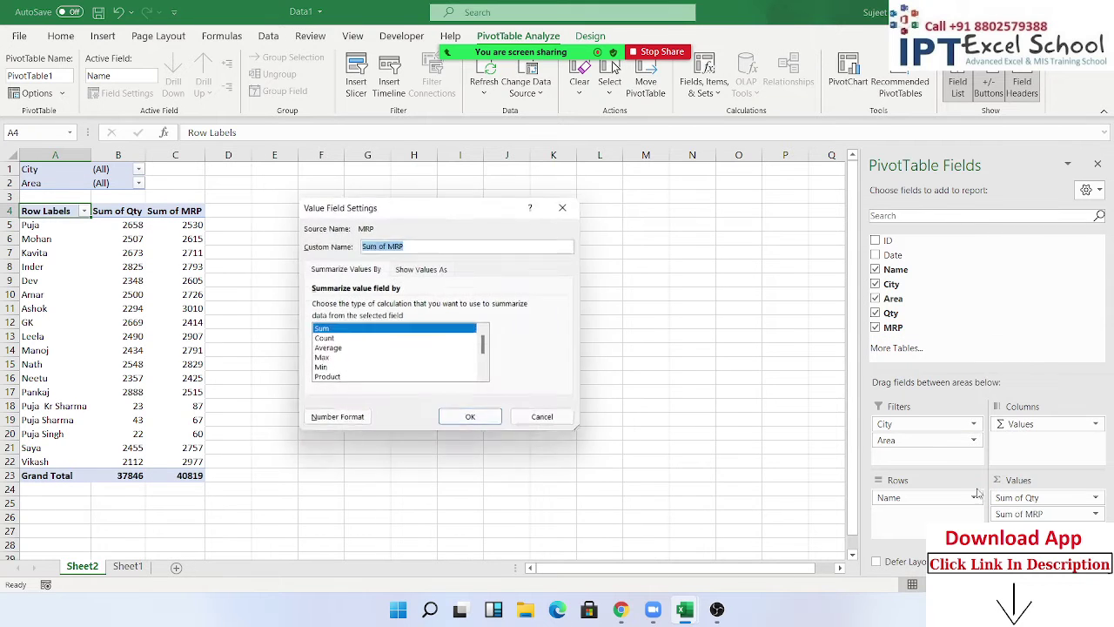
left_click(324, 349)
left_click(472, 419)
left_click(179, 296)
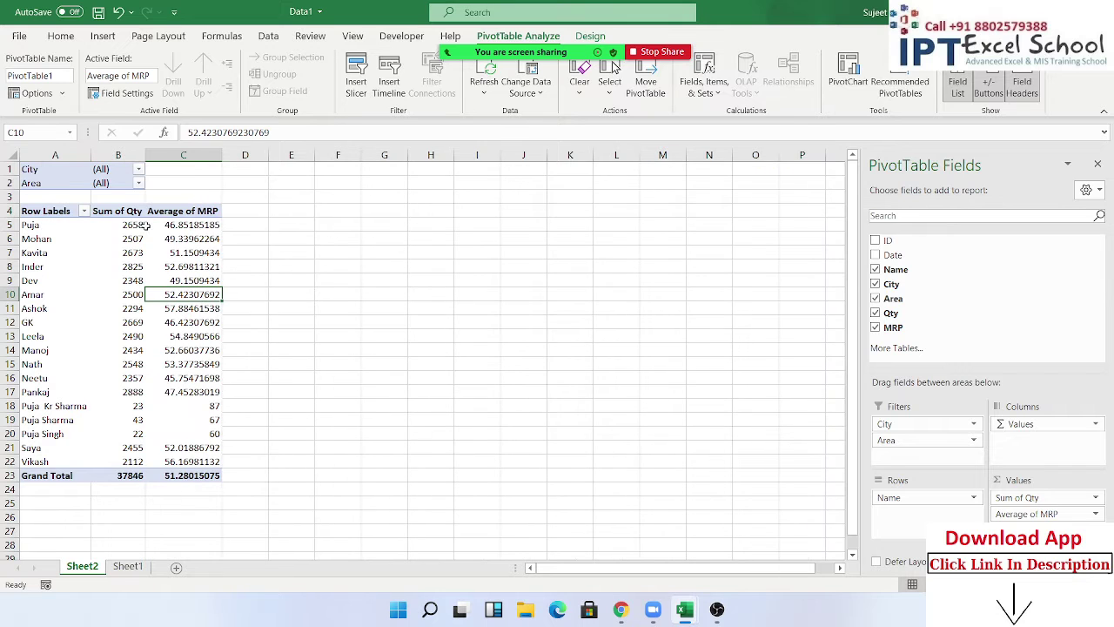
left_click(138, 169)
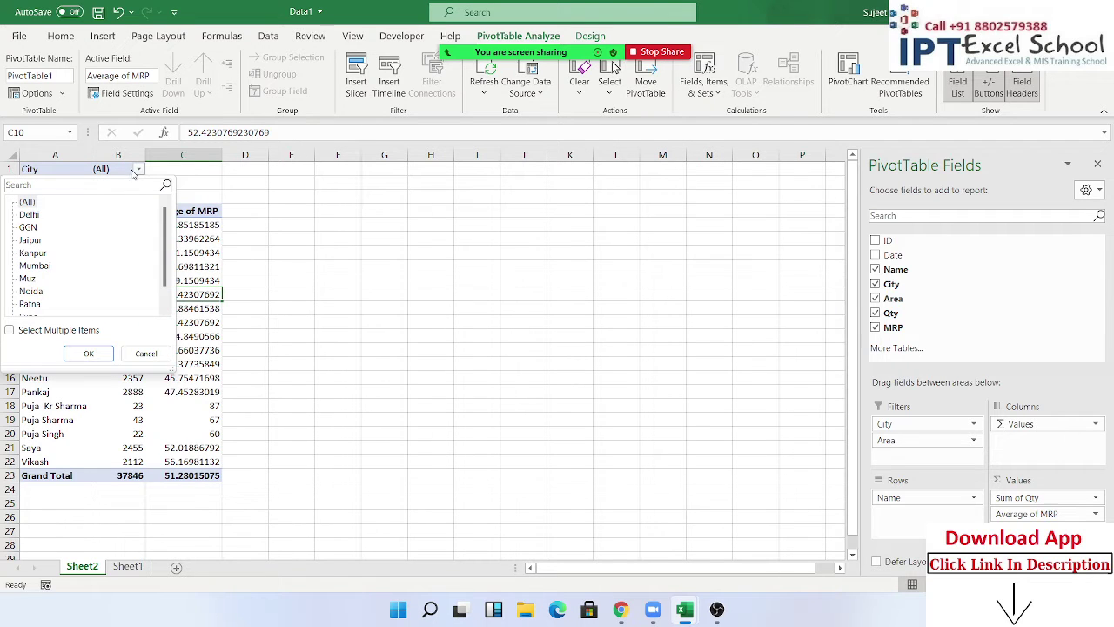
left_click(29, 214)
left_click(88, 354)
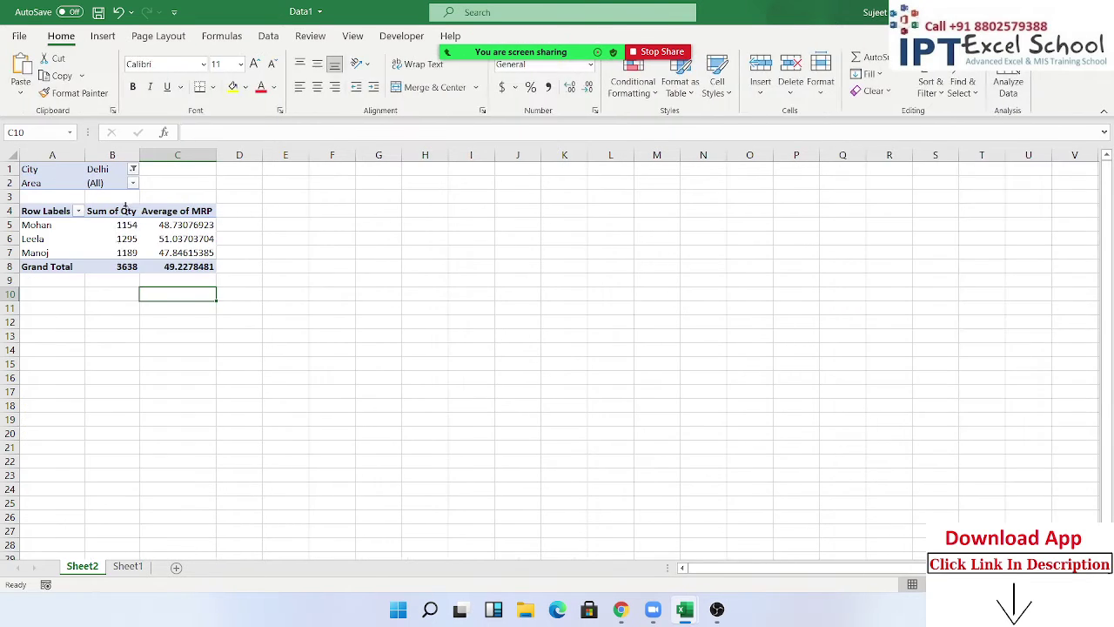
left_click(132, 184)
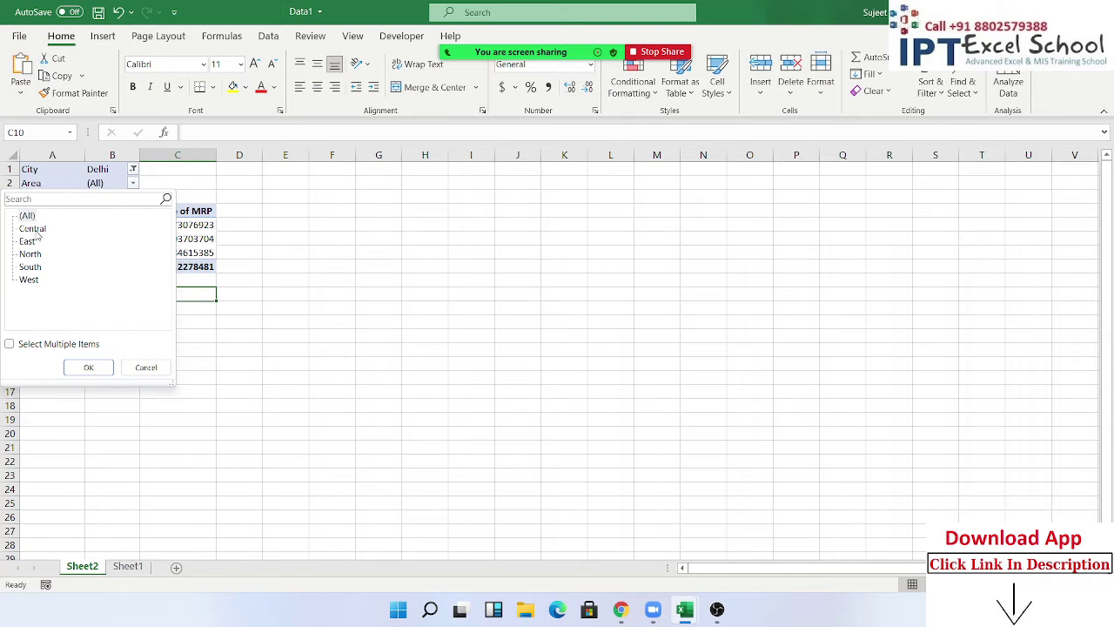
left_click(33, 229)
left_click(88, 367)
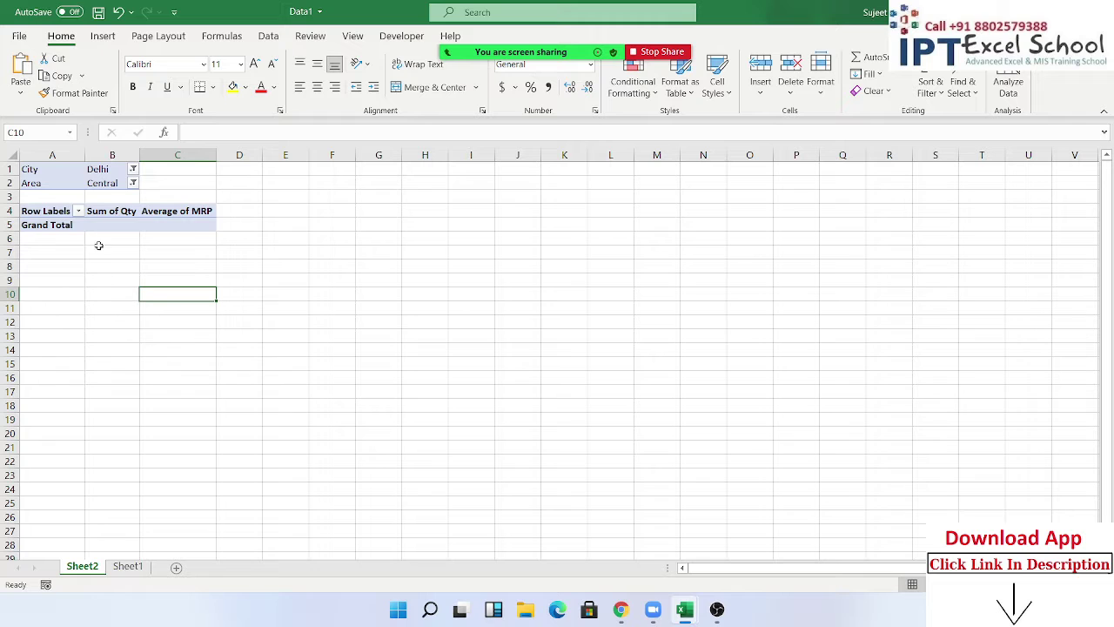
left_click(132, 184)
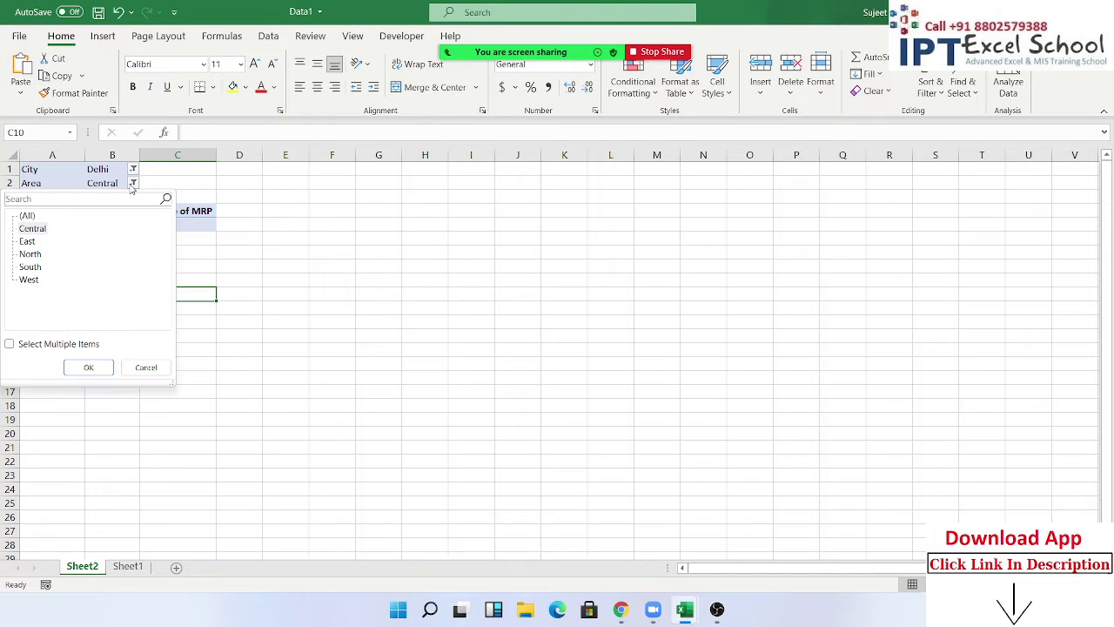
left_click(27, 241)
left_click(88, 367)
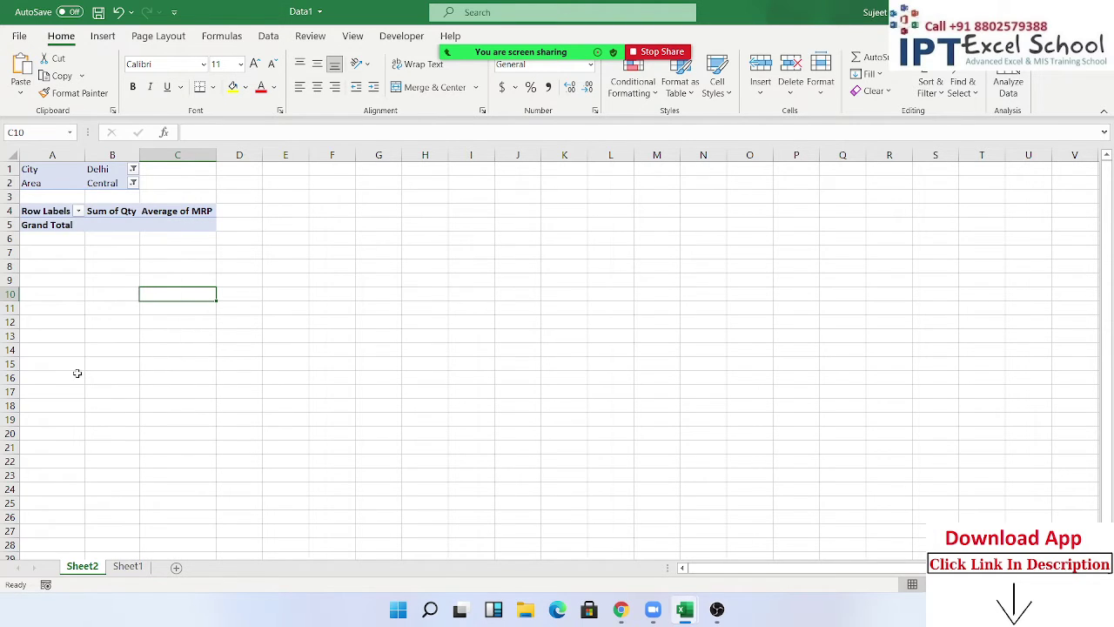
left_click(132, 184)
left_click(39, 254)
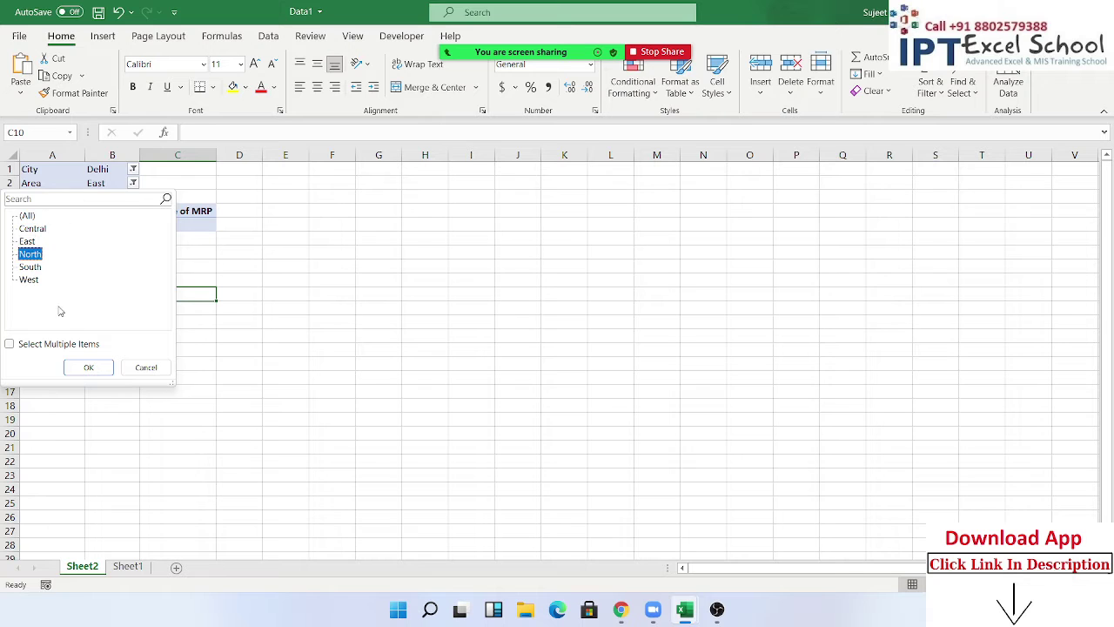
left_click(88, 368)
left_click(132, 183)
left_click(40, 267)
left_click(88, 367)
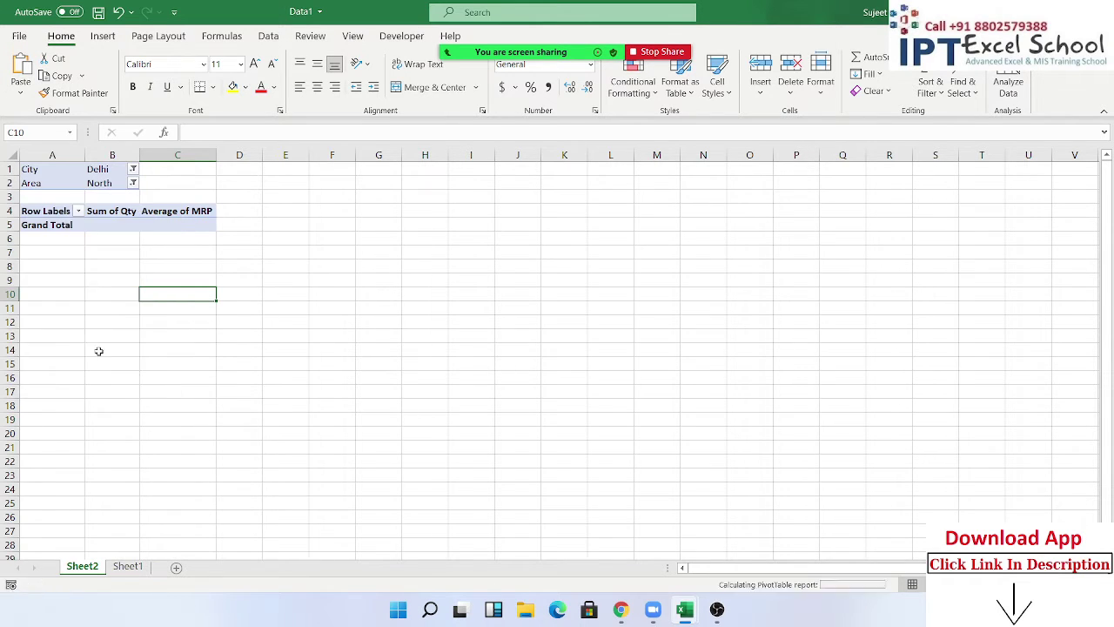
left_click(133, 184)
left_click(29, 280)
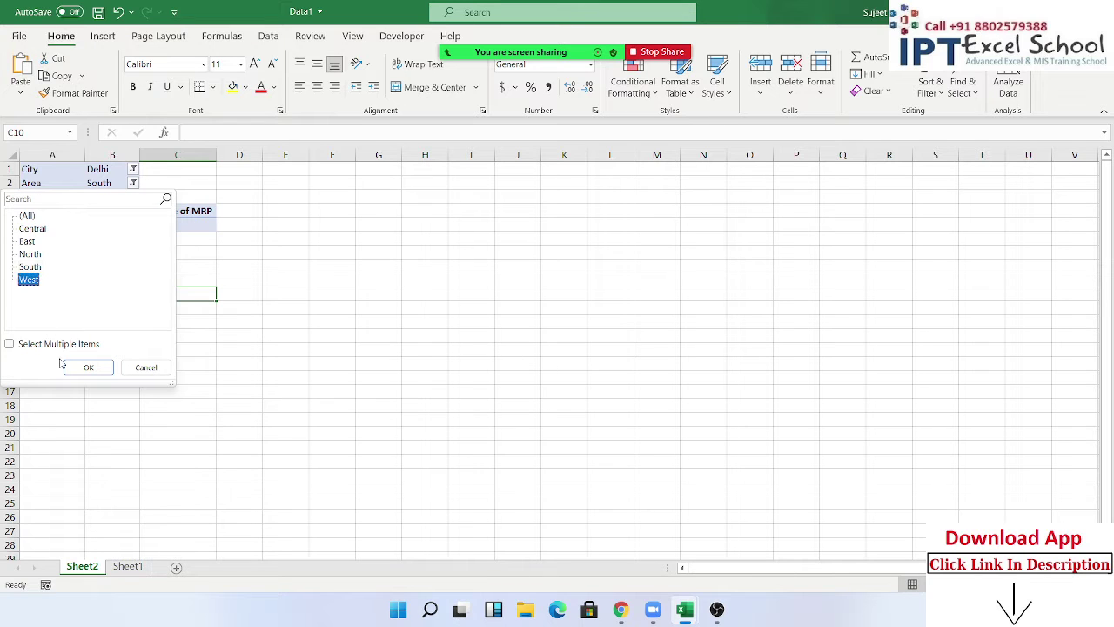
left_click(77, 368)
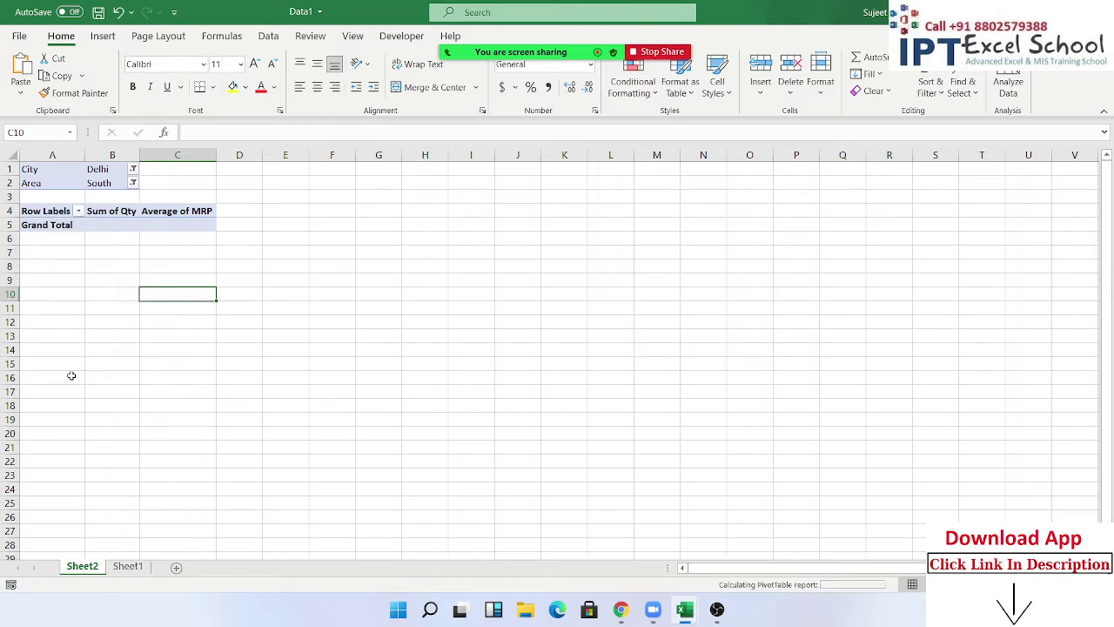
left_click(133, 183)
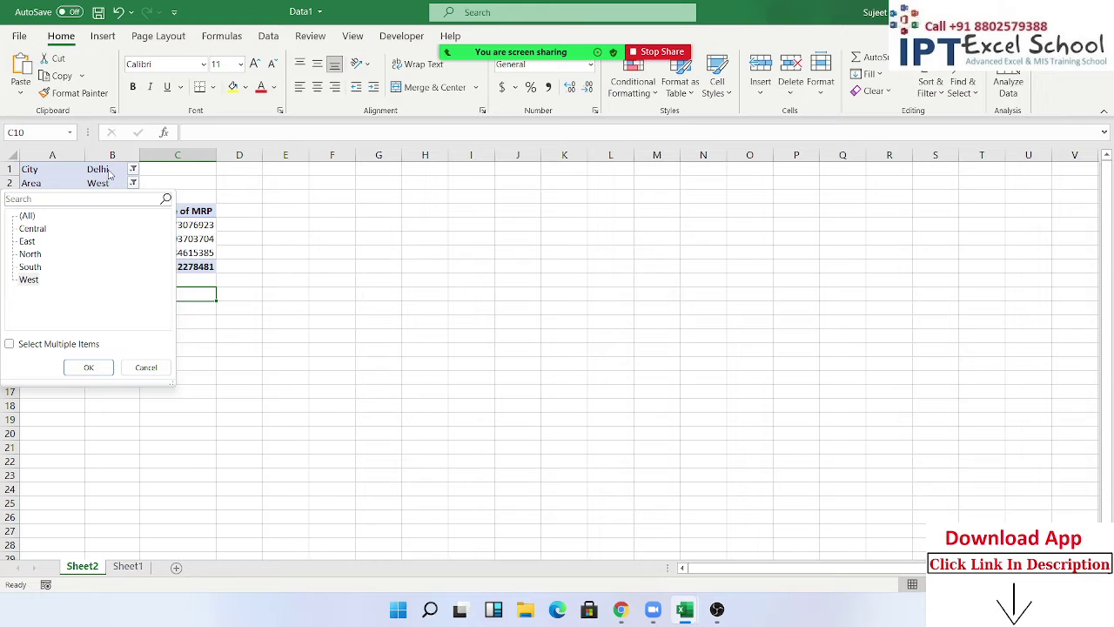
left_click(203, 244)
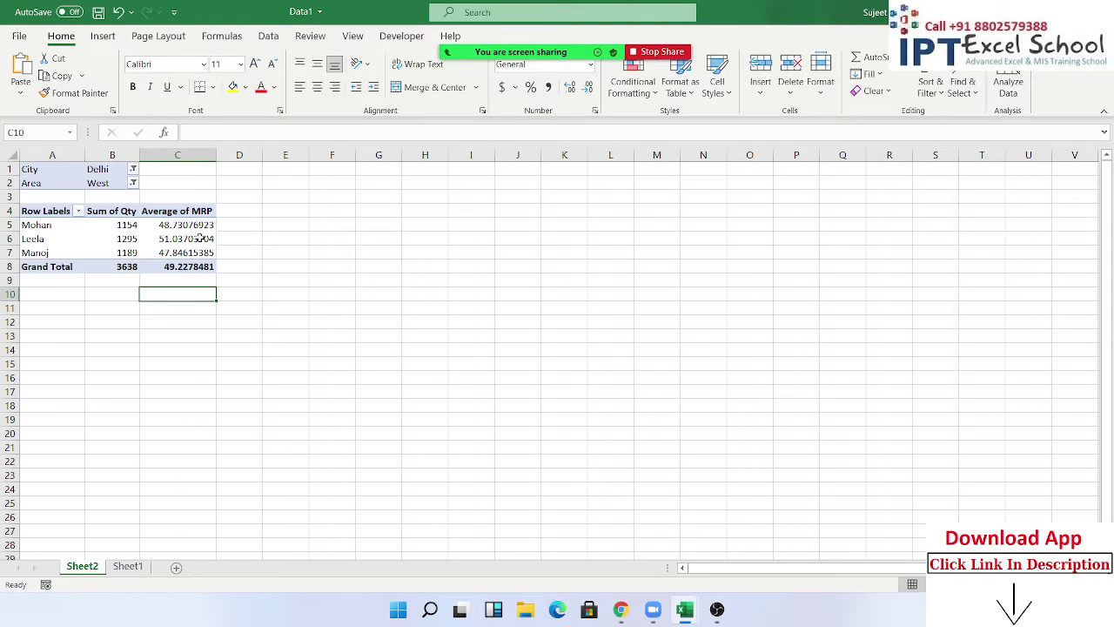
mouse_move(200, 239)
left_click(162, 224)
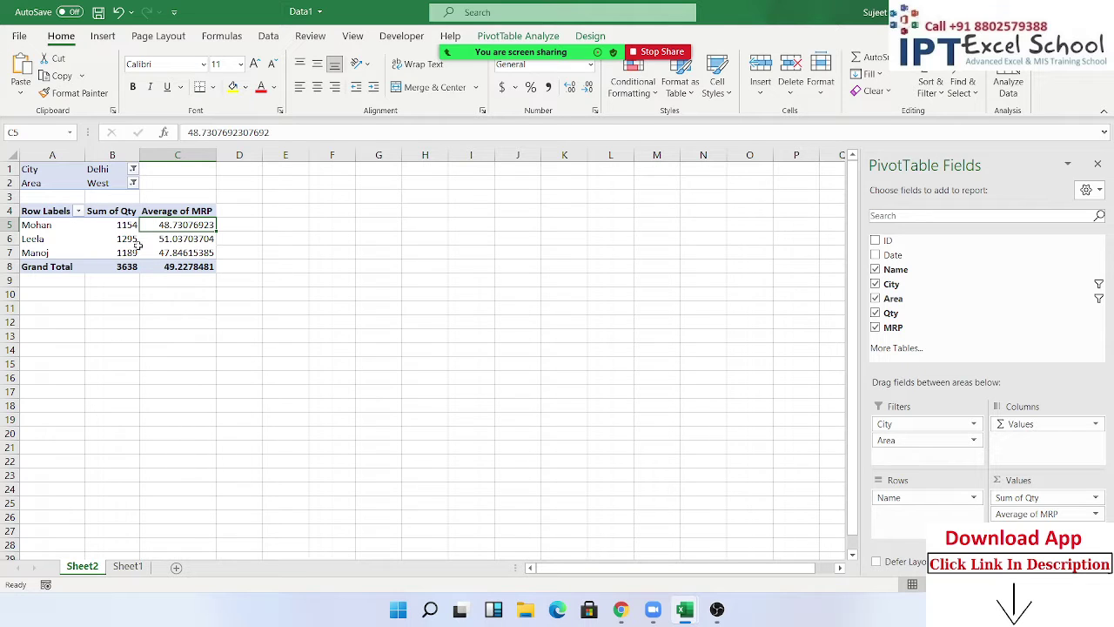
left_click(132, 184)
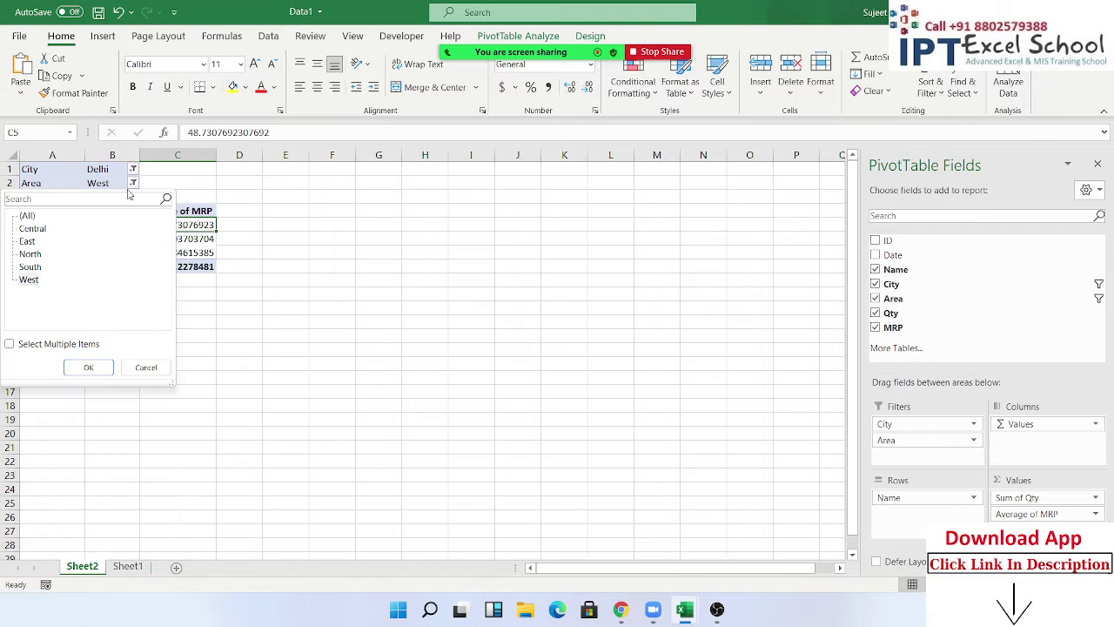
left_click(27, 216)
left_click(88, 368)
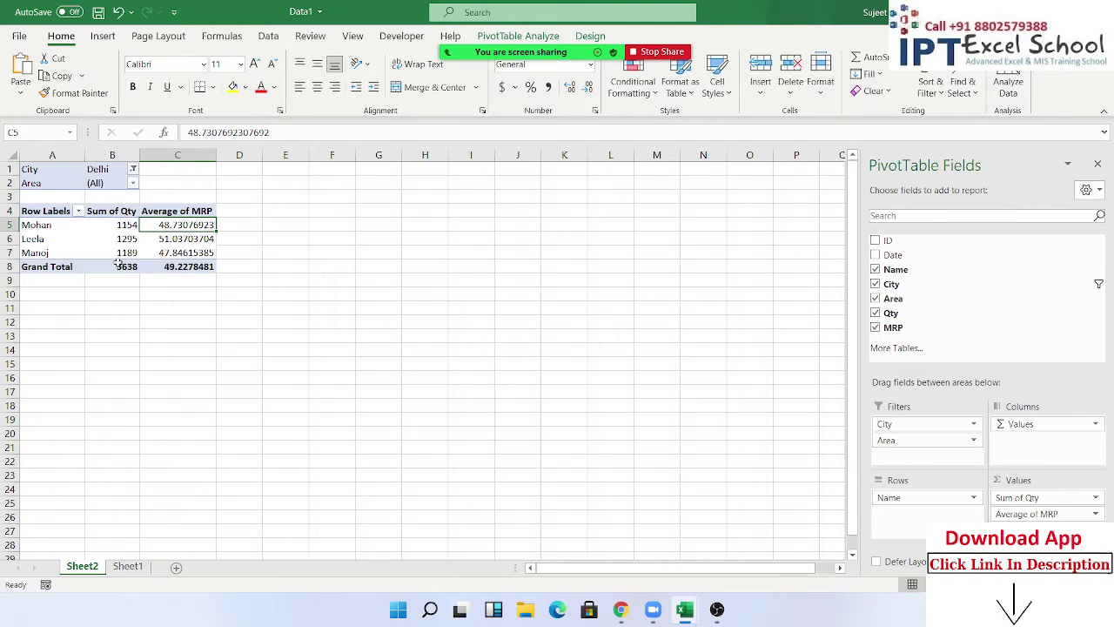
left_click(133, 170)
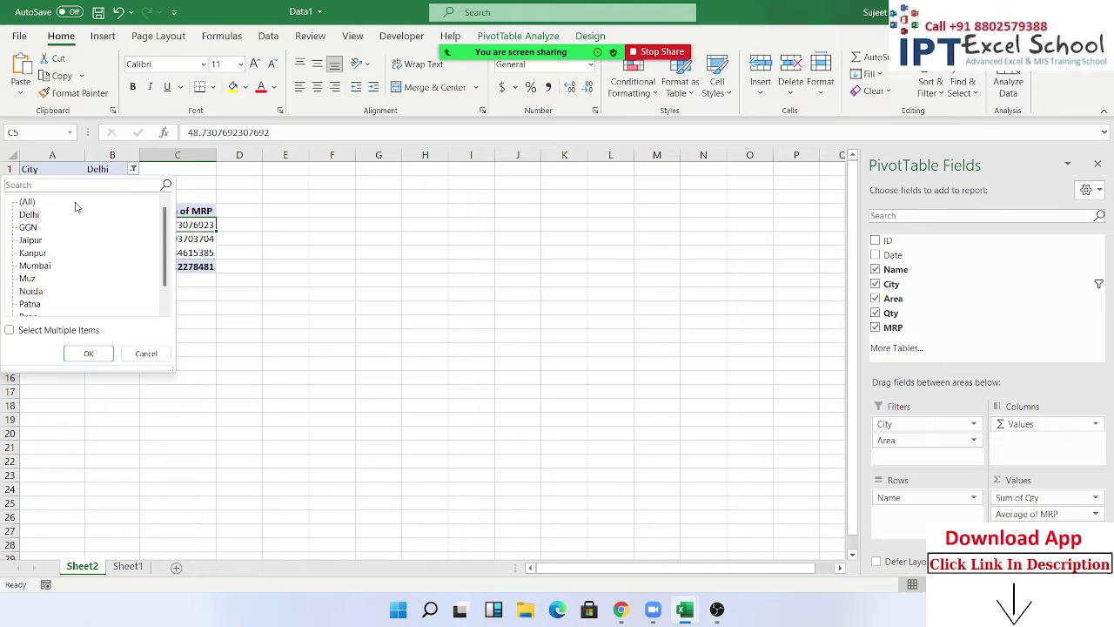
left_click(36, 202)
left_click(88, 353)
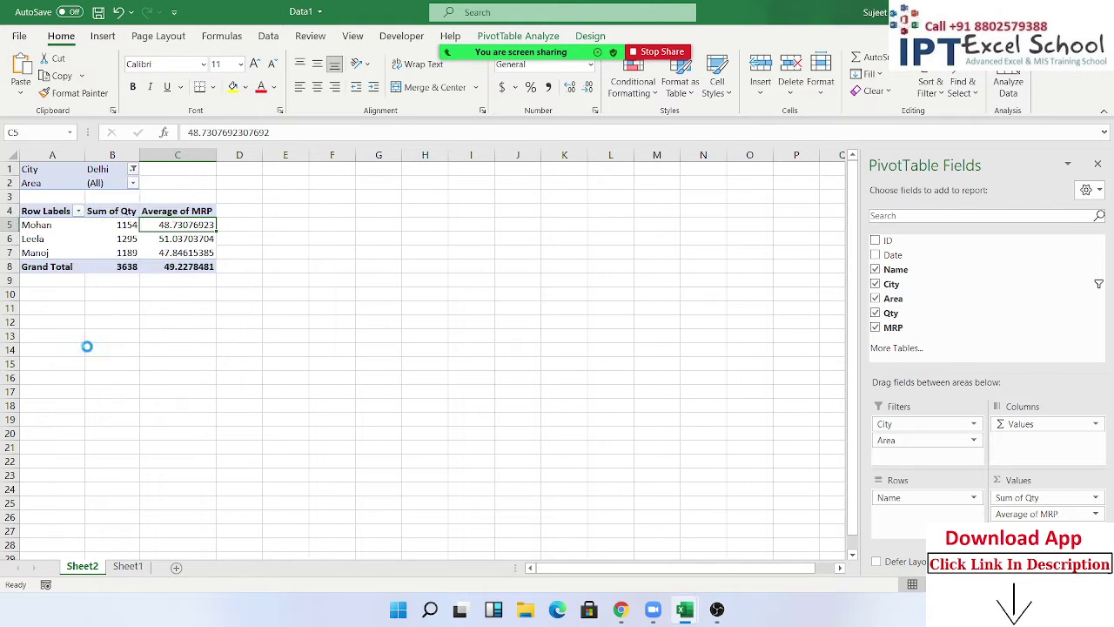
left_click(102, 266)
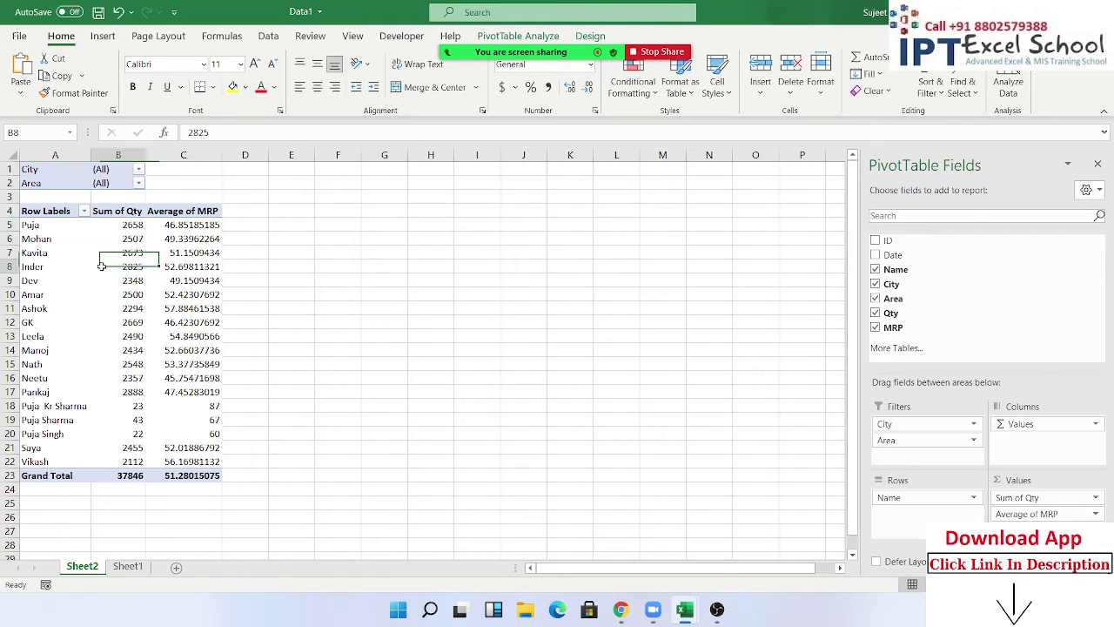
Step: Insert a clustered column PivotChart beside the Sheet2 pivot and enlarge it
left_click(102, 36)
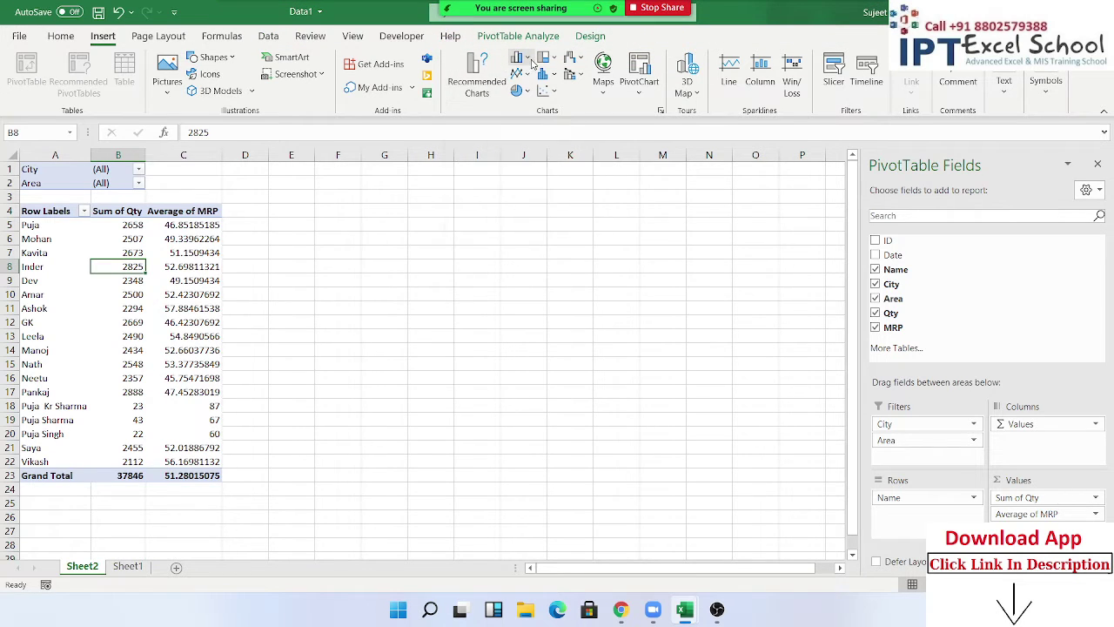
left_click(517, 58)
left_click(524, 83)
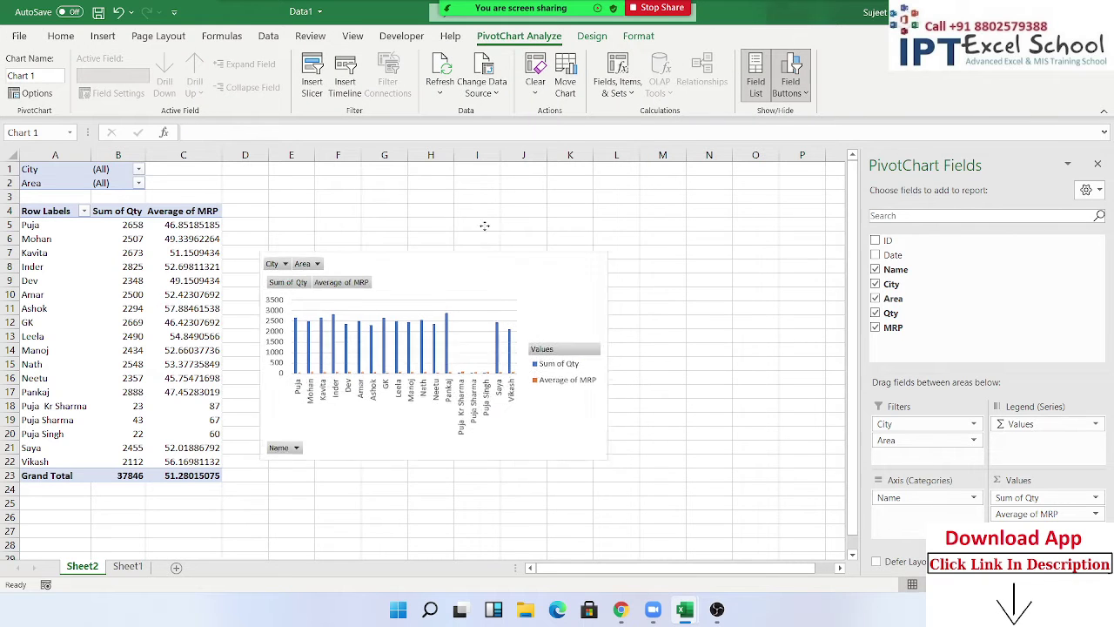
left_click_drag(477, 245, 479, 172)
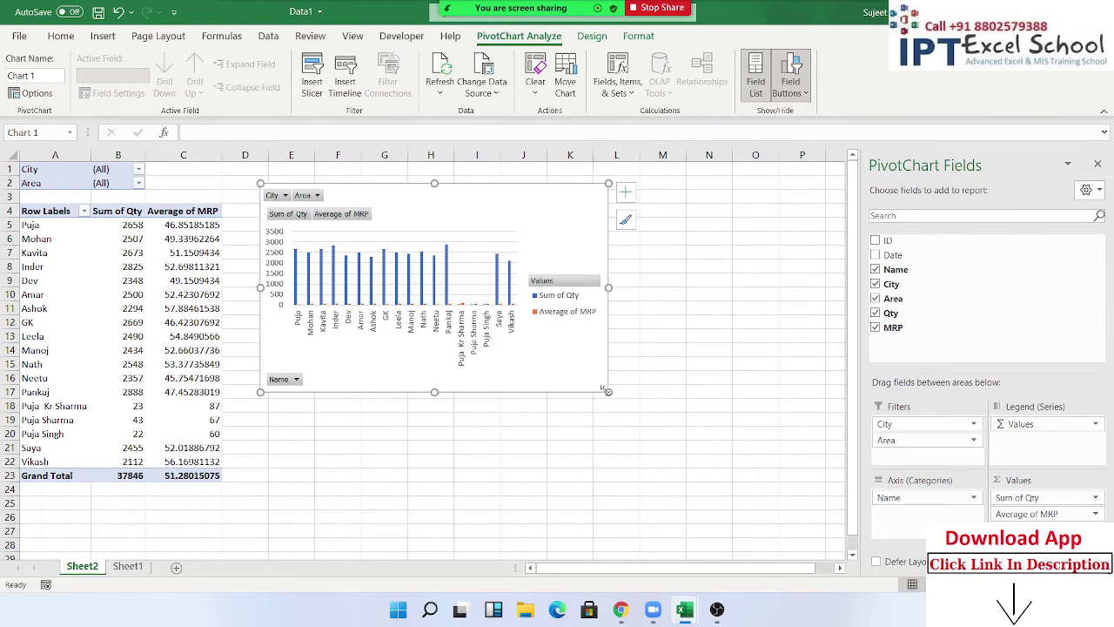
left_click_drag(606, 391, 748, 464)
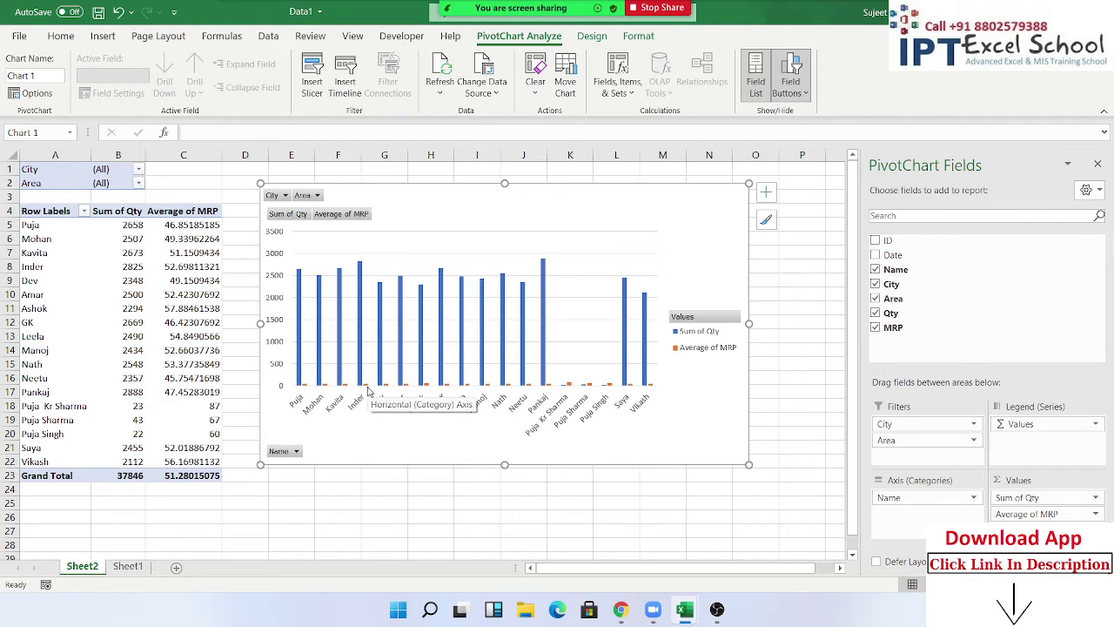
Step: Select the Sum of Qty values B5:B22, then delete the PivotChart
left_click_drag(127, 228, 129, 461)
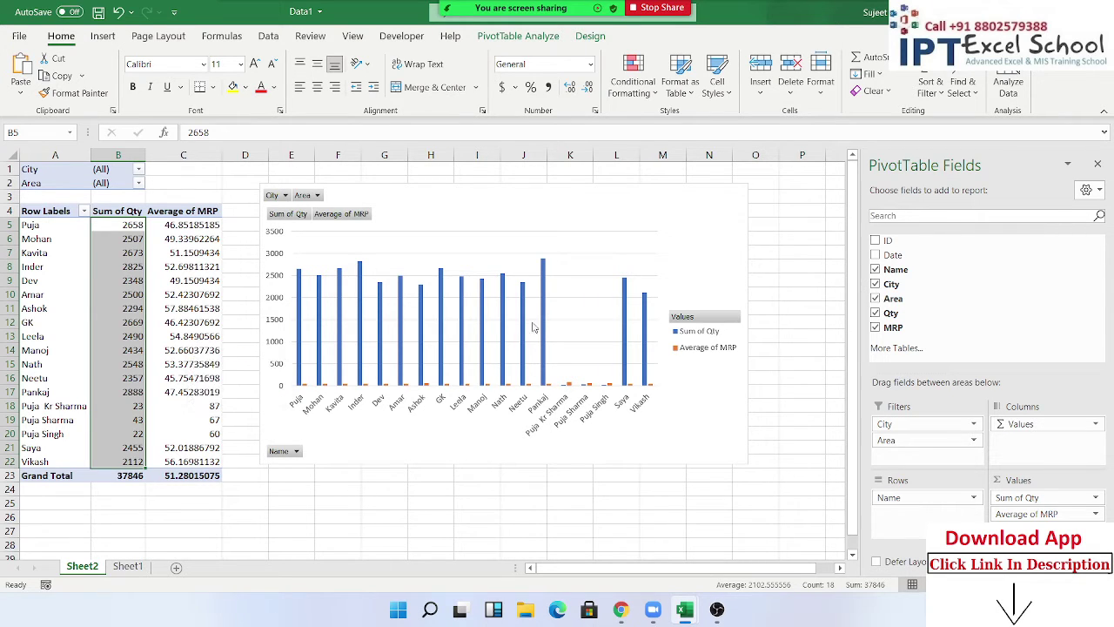
left_click(601, 219)
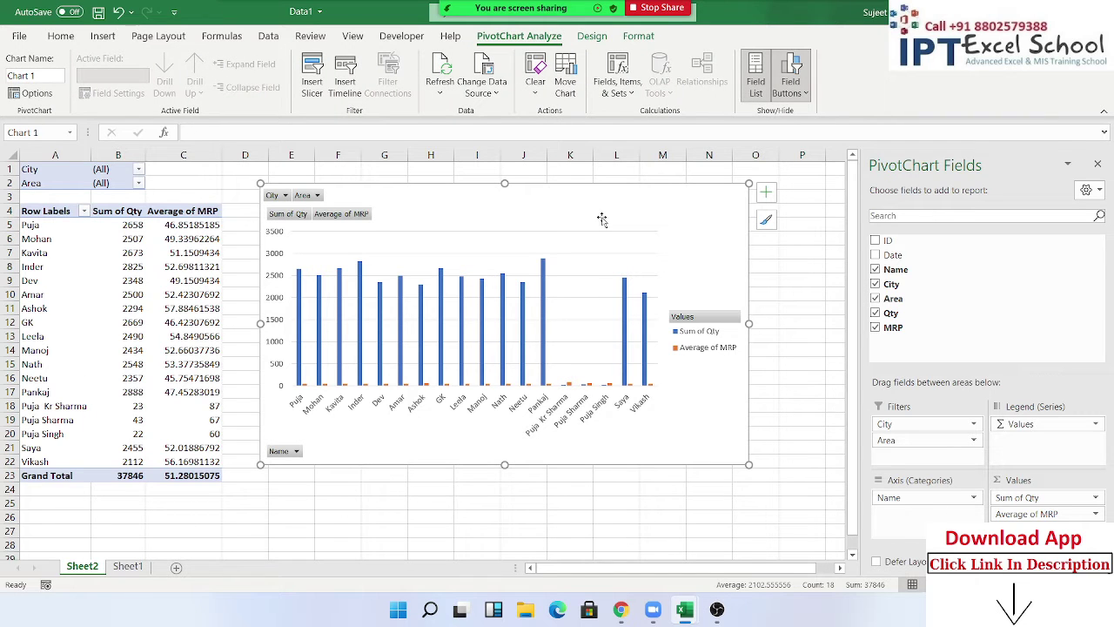
key("Delete")
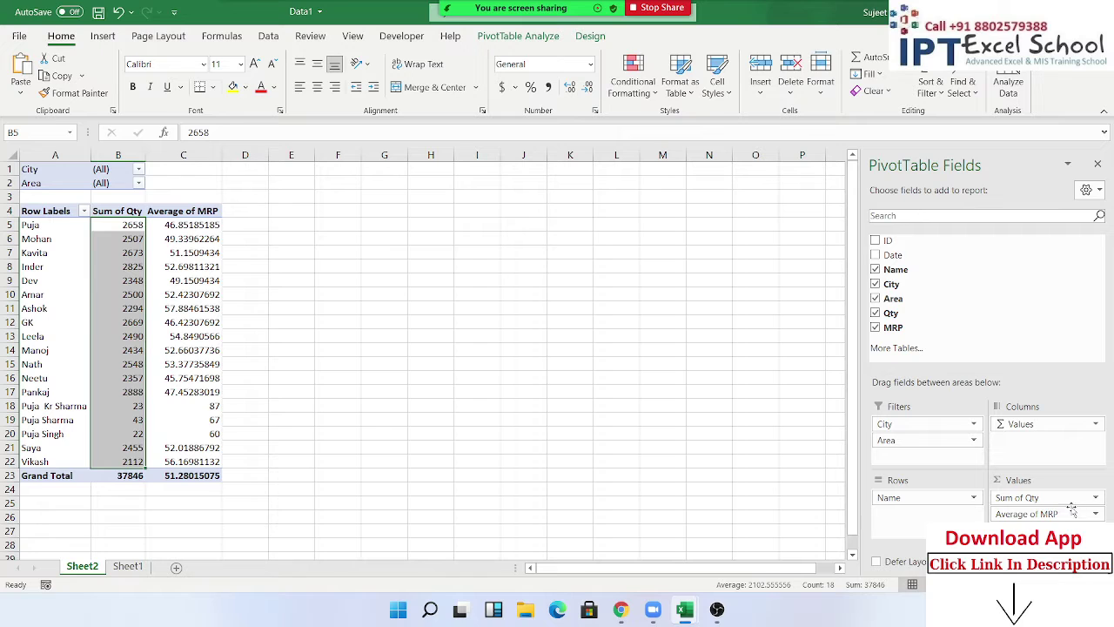
Step: Remove Average of MRP from the pivot values and return to the Sheet1 raw data
left_click_drag(1044, 513, 993, 335)
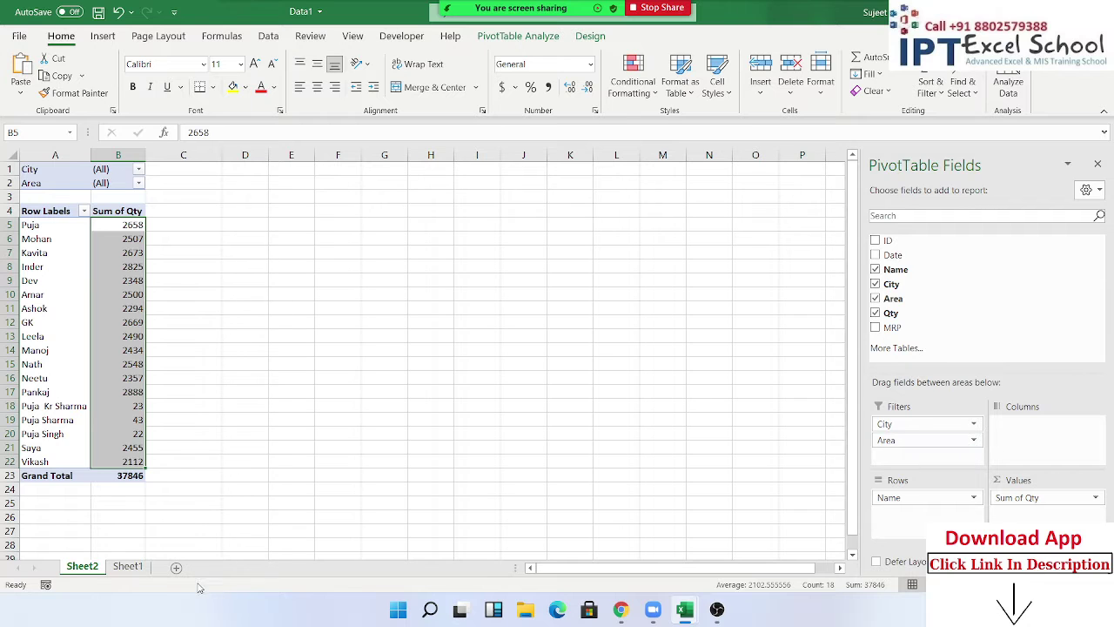
left_click(121, 567)
left_click(112, 35)
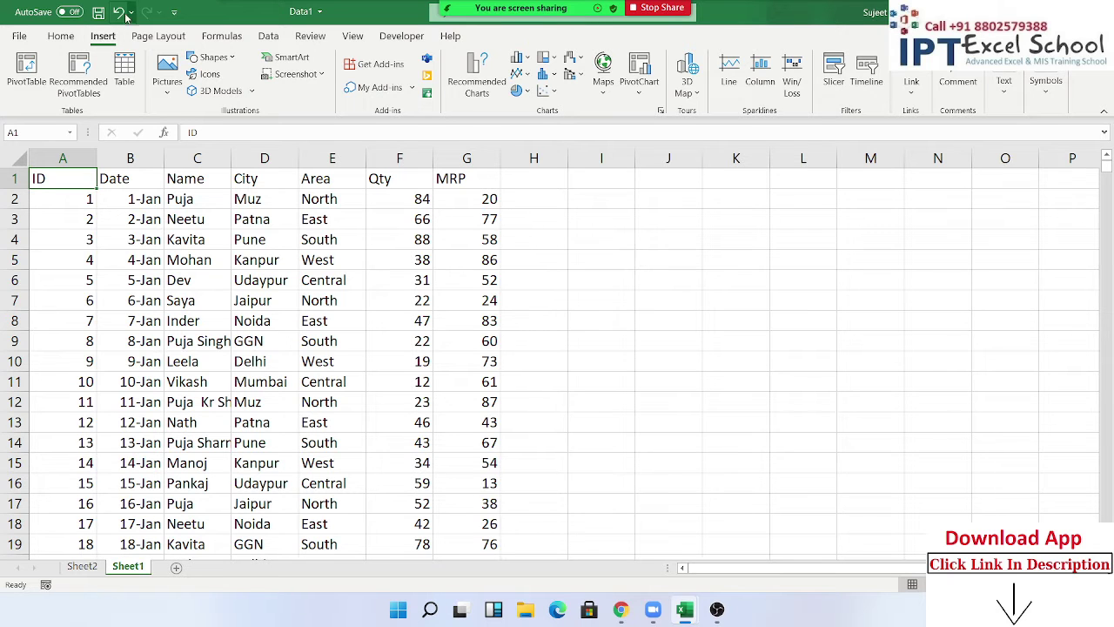
Step: Create a second PivotTable from the Sheet1 data, placed at cell F4 on Sheet2
left_click(26, 70)
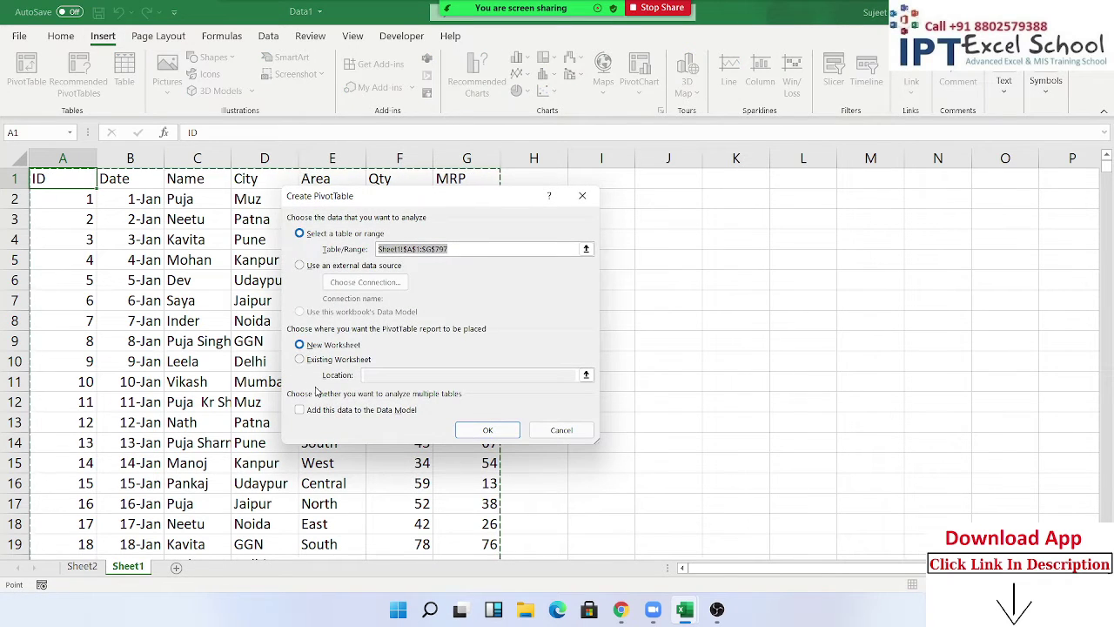
left_click(316, 359)
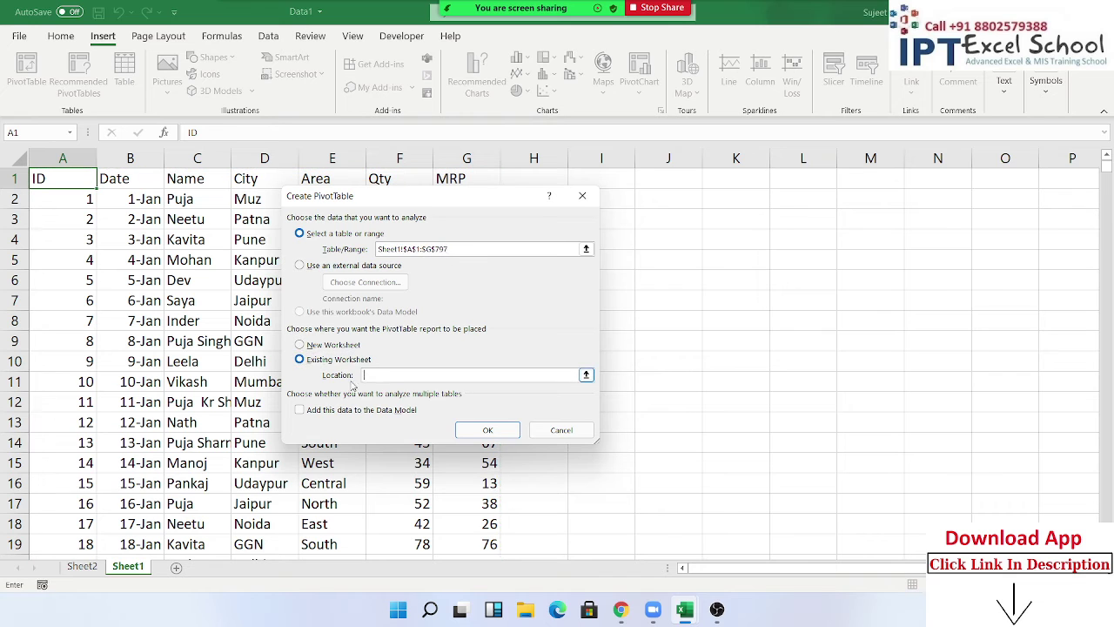
left_click(102, 568)
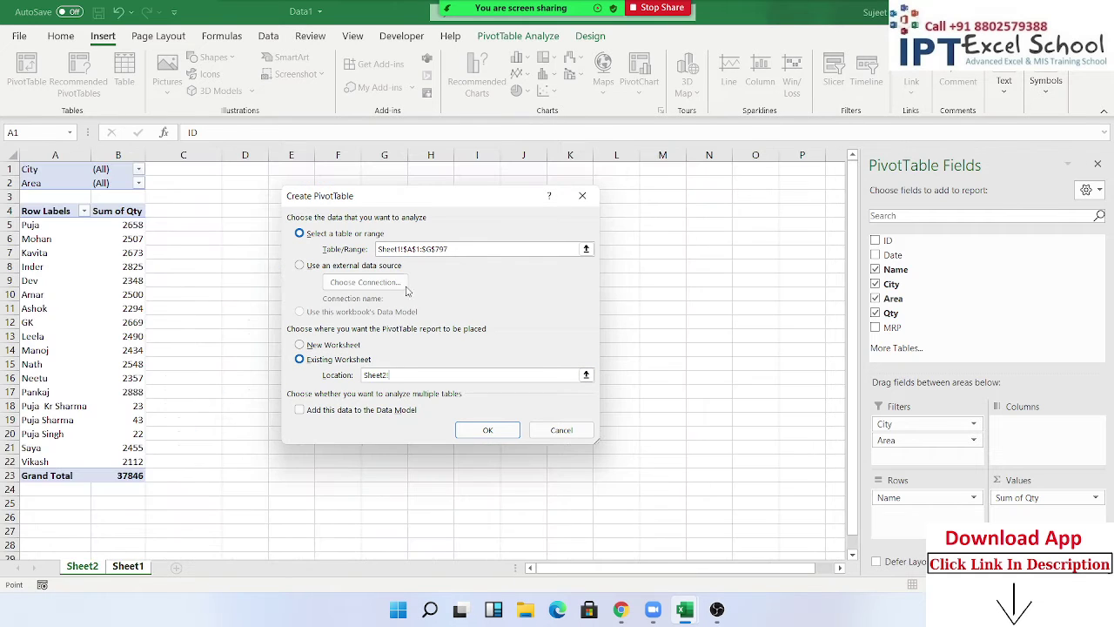
left_click_drag(488, 199, 384, 300)
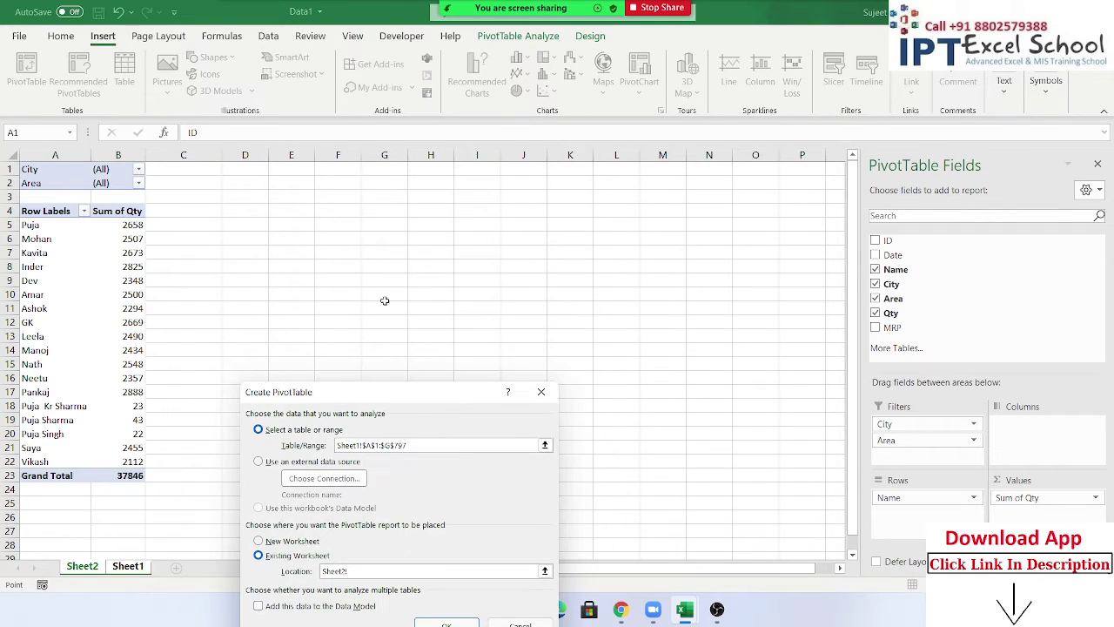
left_click(336, 213)
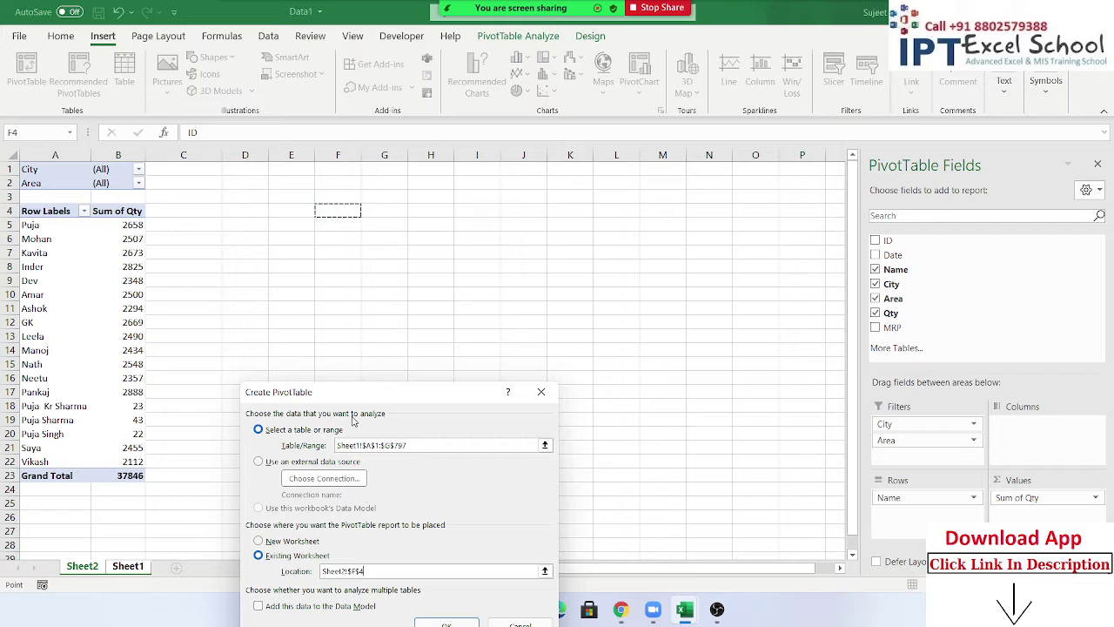
left_click(420, 623)
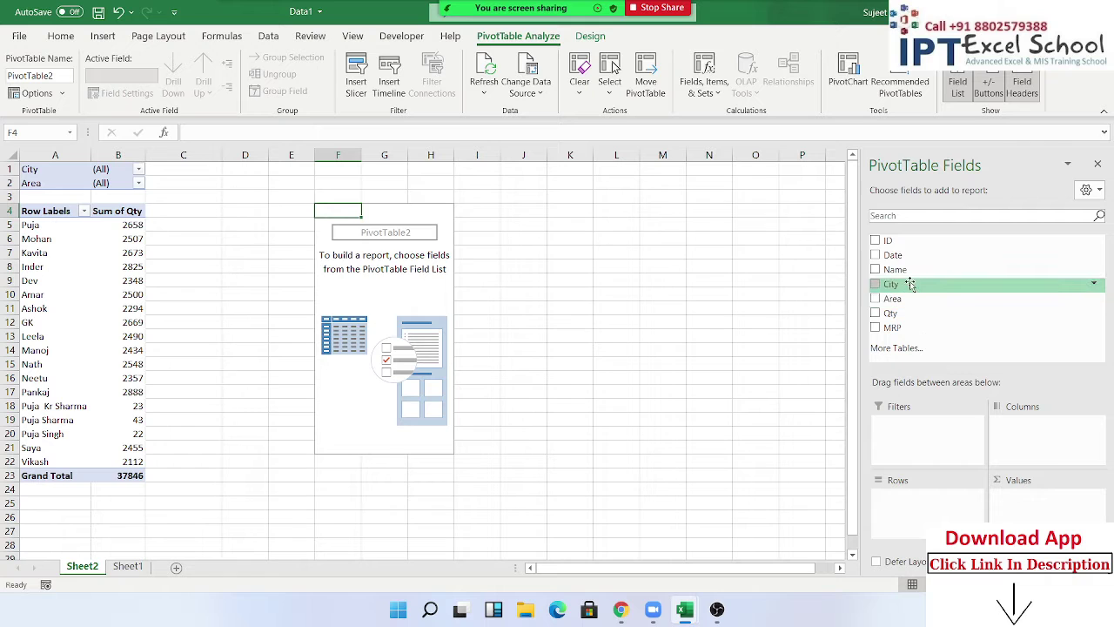
Step: Build PivotTable2 with Name rows and Average of MRP values, then close the field list
left_click_drag(895, 269, 906, 498)
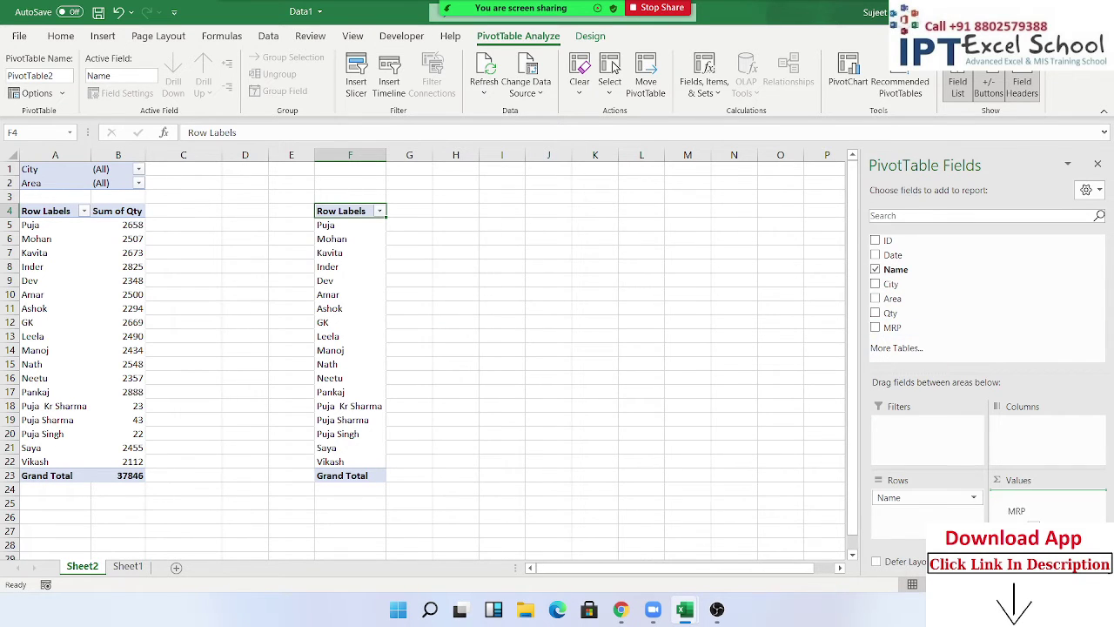
left_click_drag(892, 327, 1010, 509)
left_click(429, 217)
double_click(429, 214)
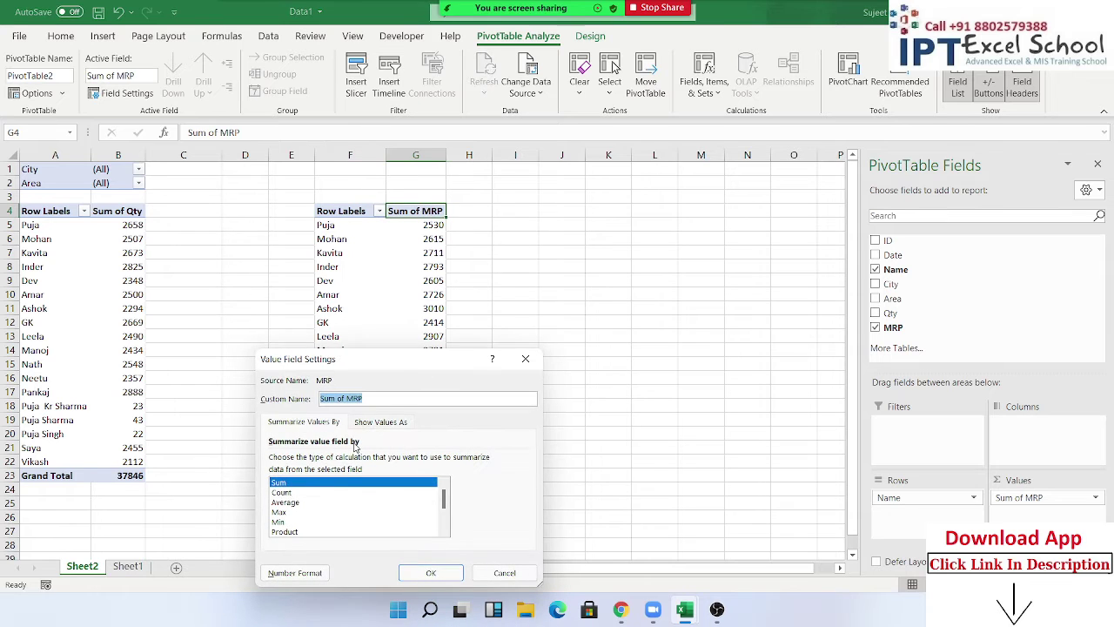
left_click(287, 502)
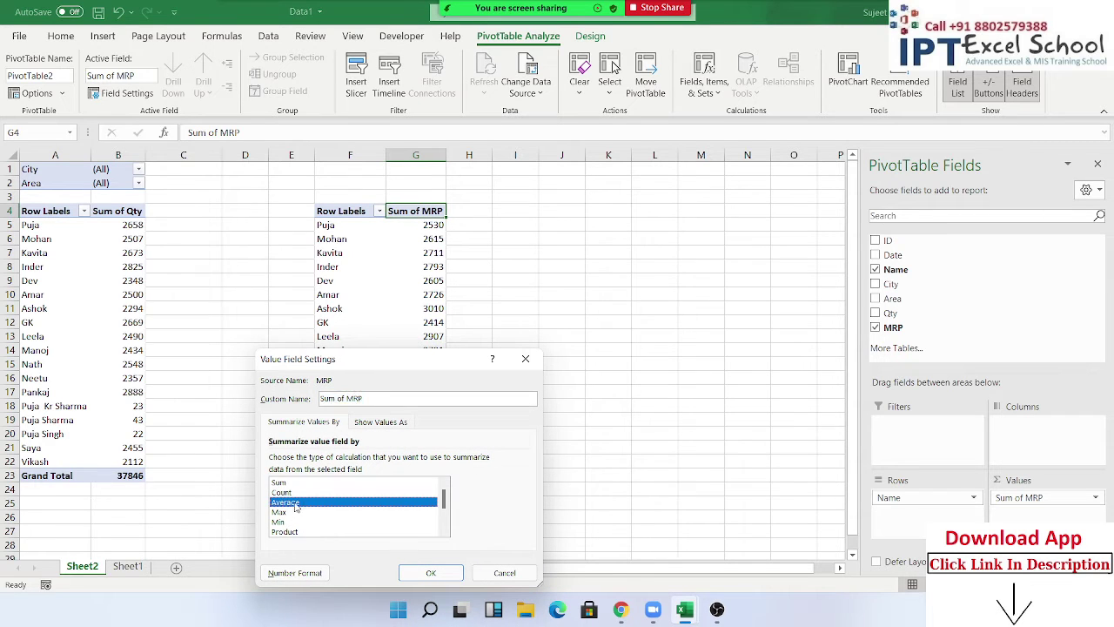
left_click(441, 573)
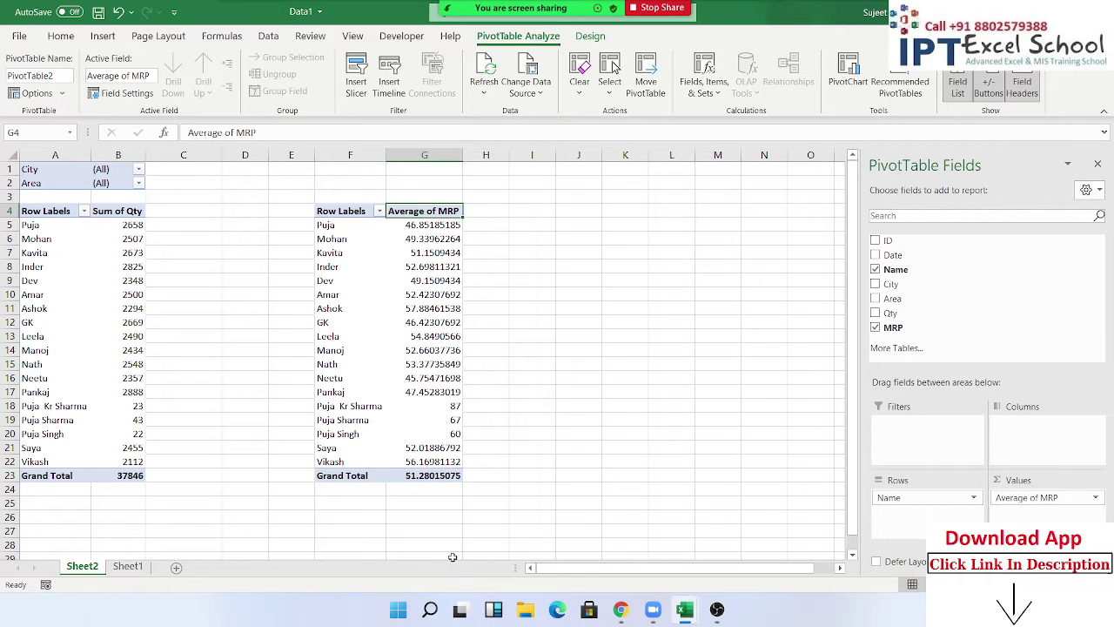
left_click(1100, 165)
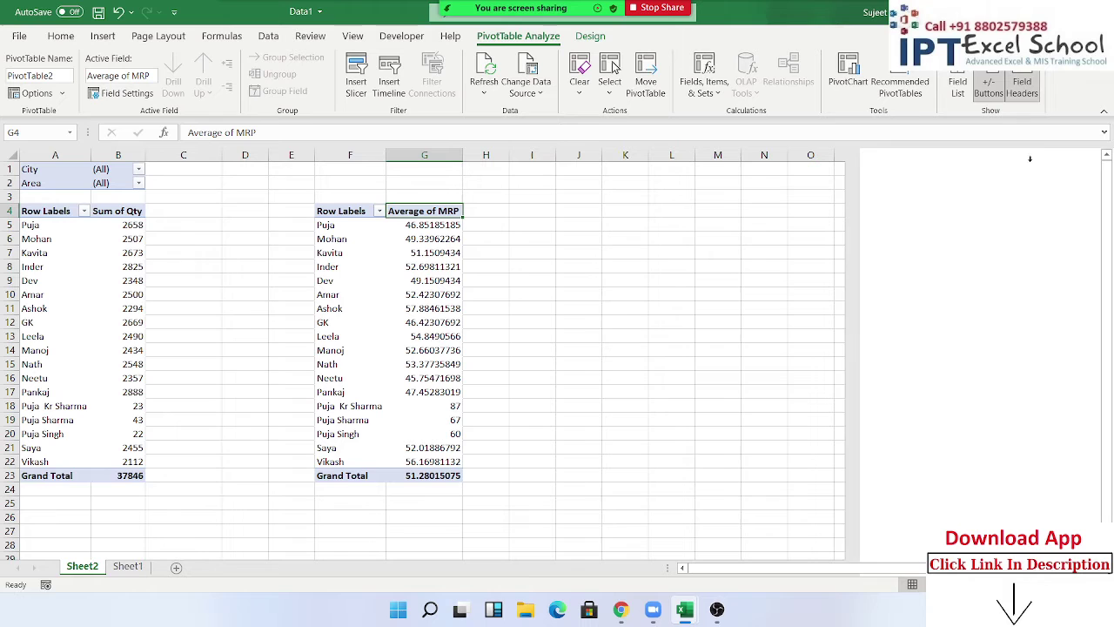
left_click(138, 169)
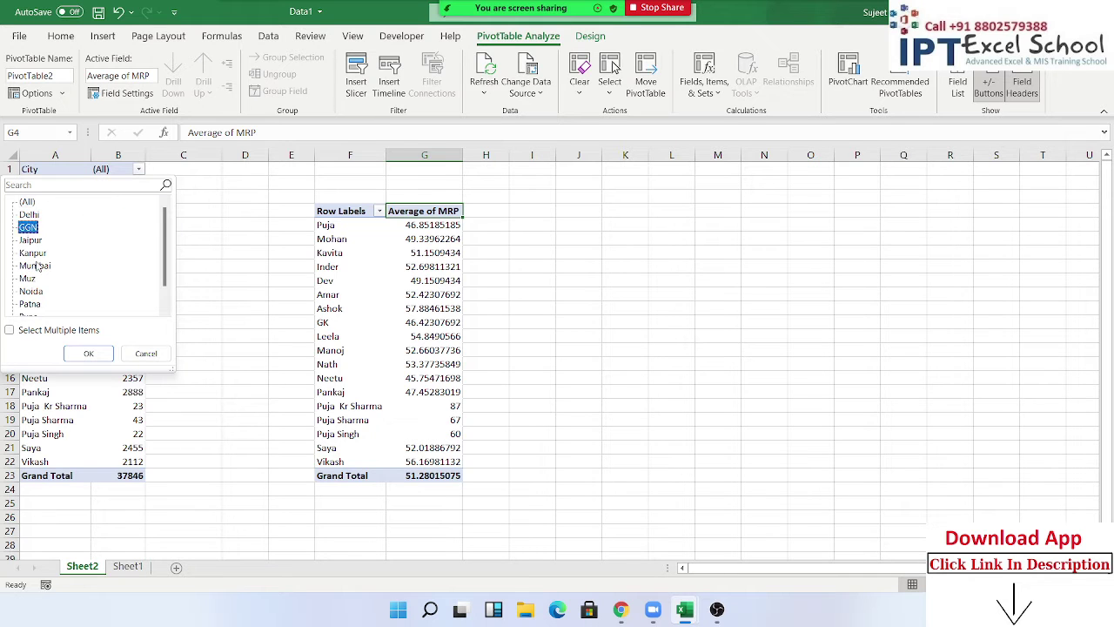
left_click(88, 353)
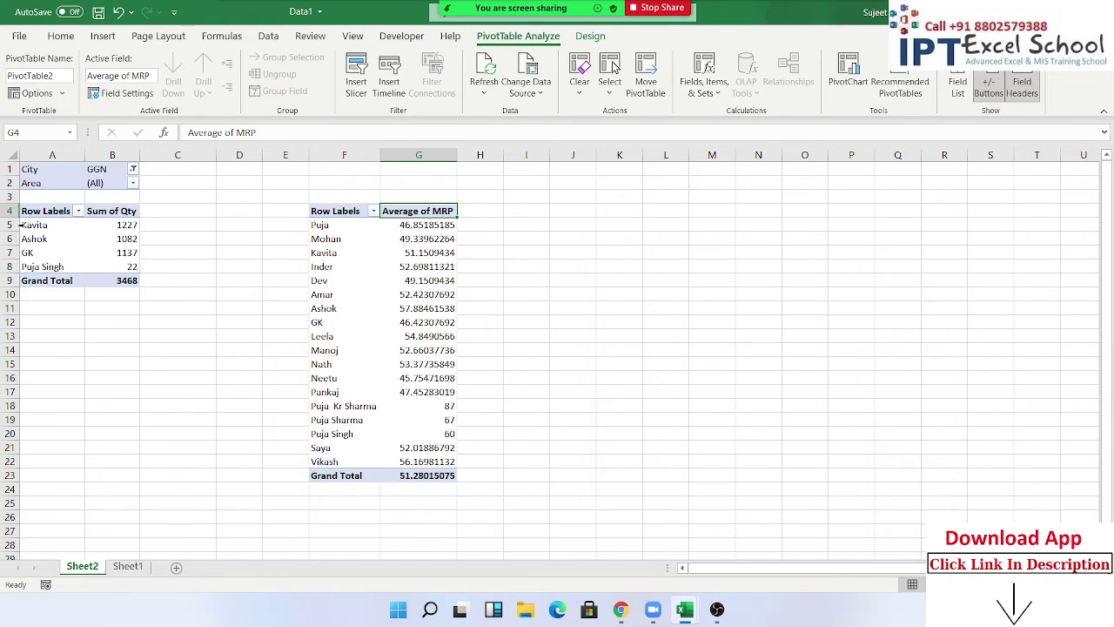
left_click_drag(33, 239, 35, 266)
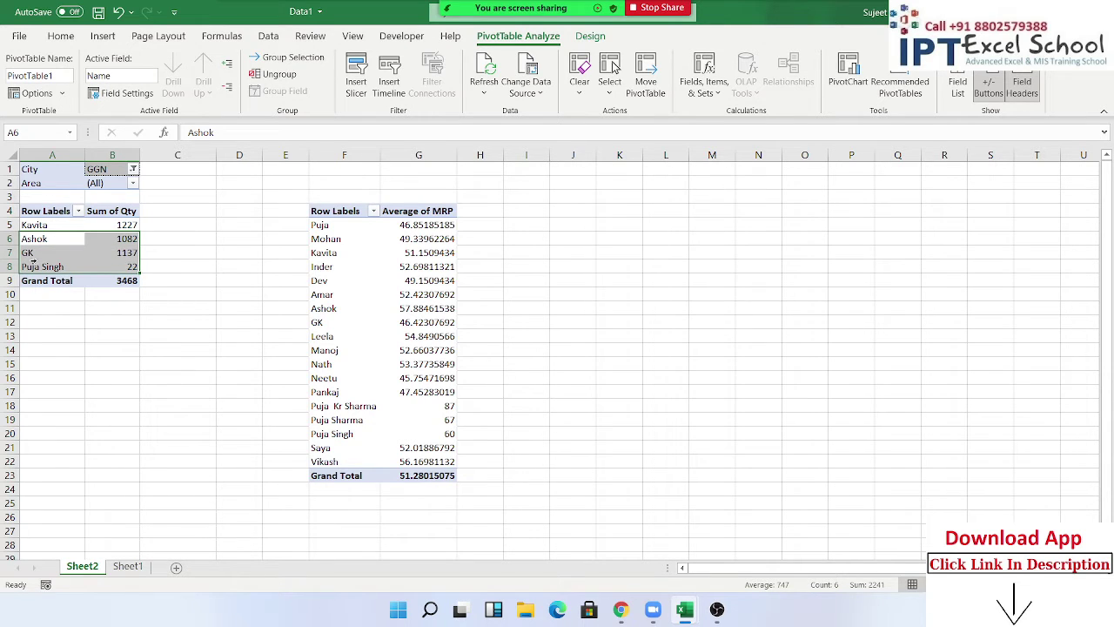
left_click(390, 279)
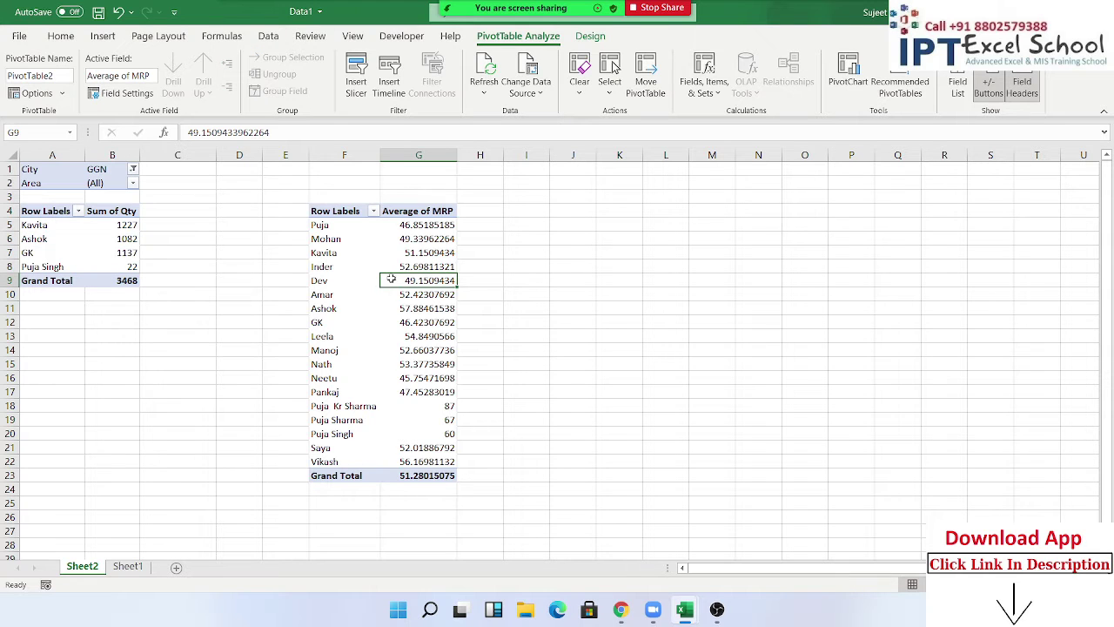
left_click(48, 180)
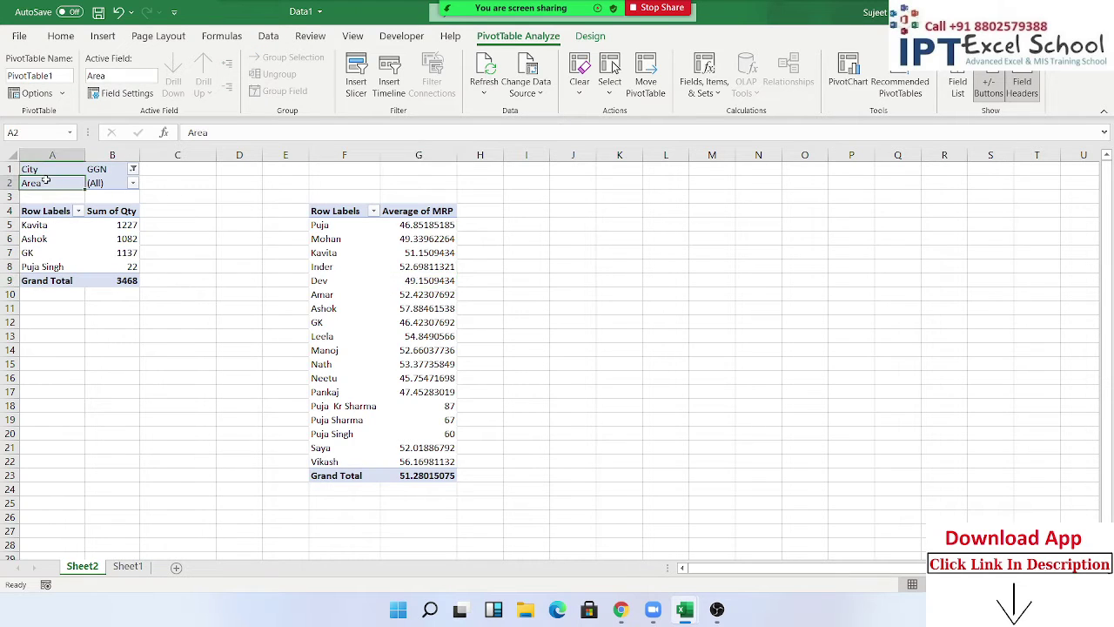
left_click(324, 225)
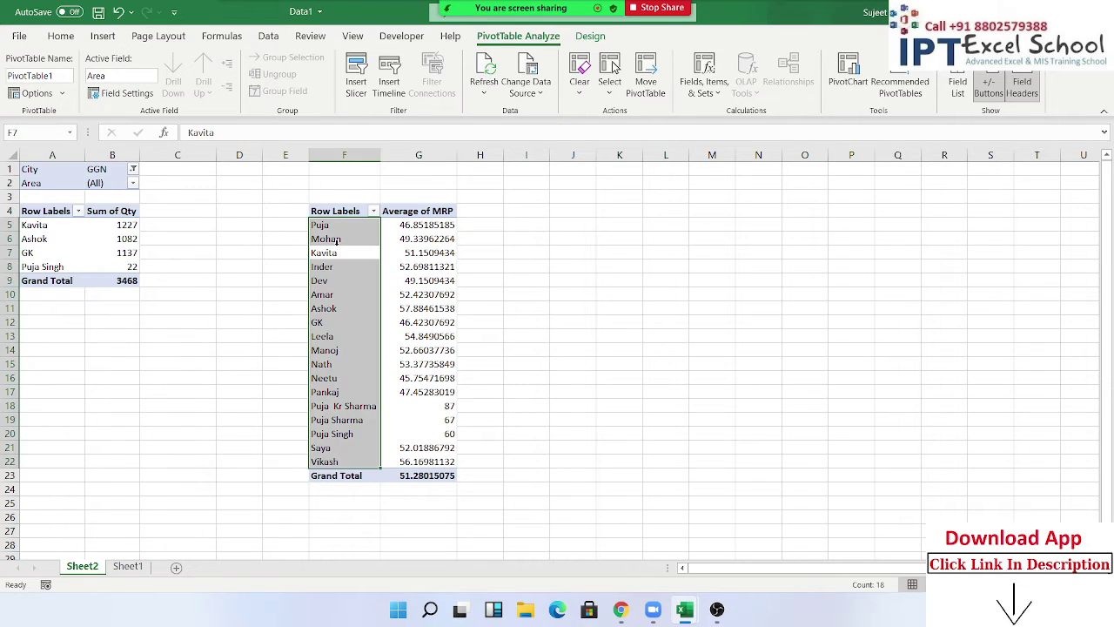
Step: Remove the City and Area report filters from both pivots, restoring the 37846 Sum of Qty total
left_click(957, 87)
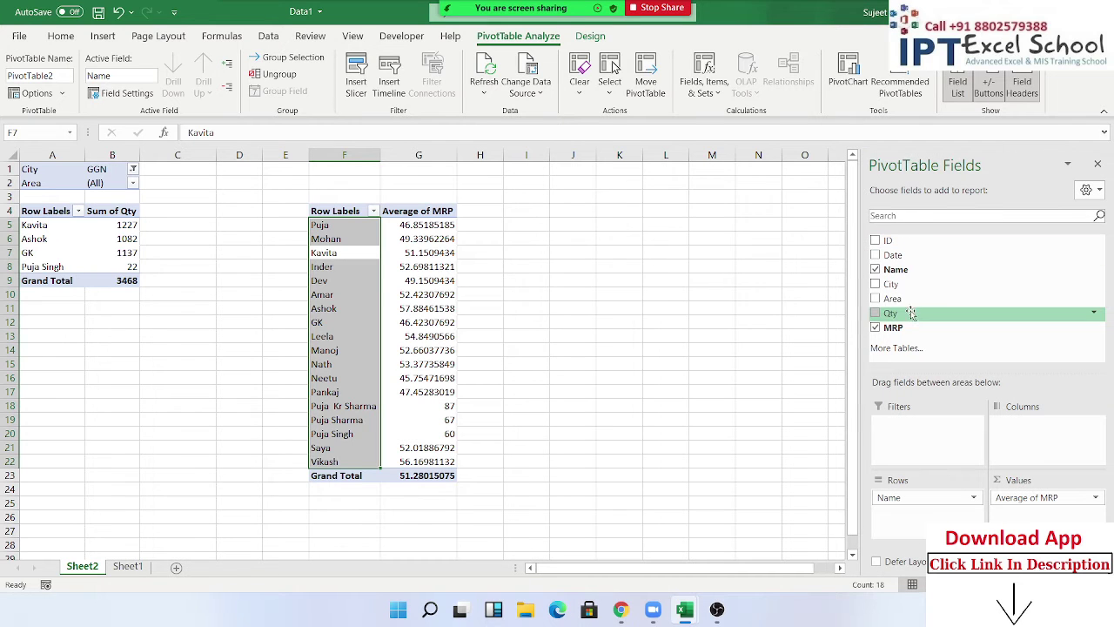
left_click_drag(913, 292, 932, 440)
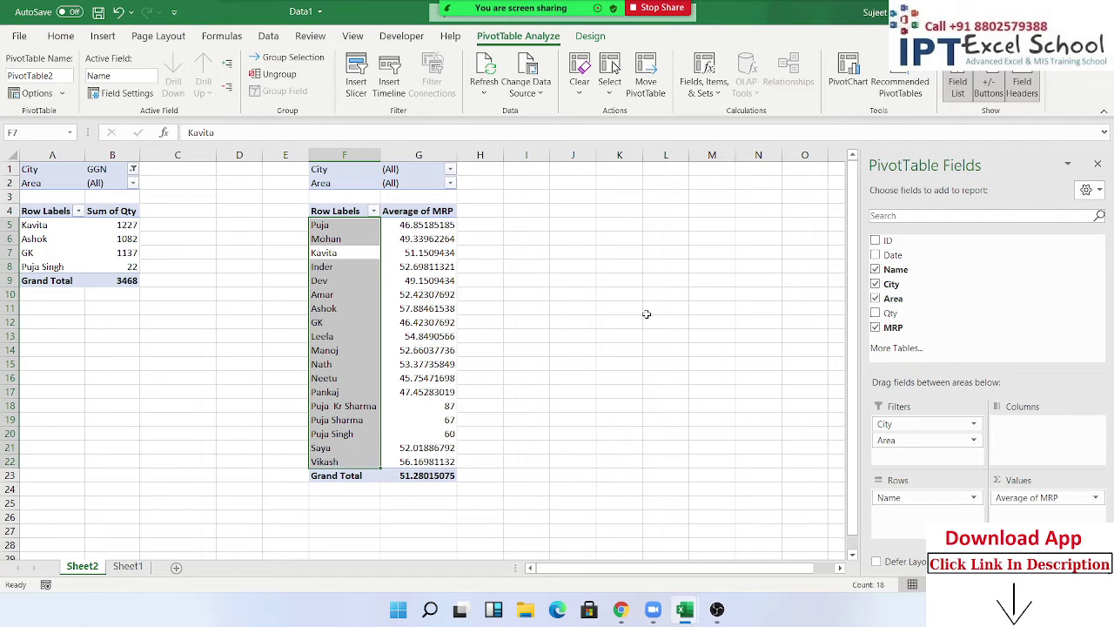
left_click_drag(699, 354, 699, 354)
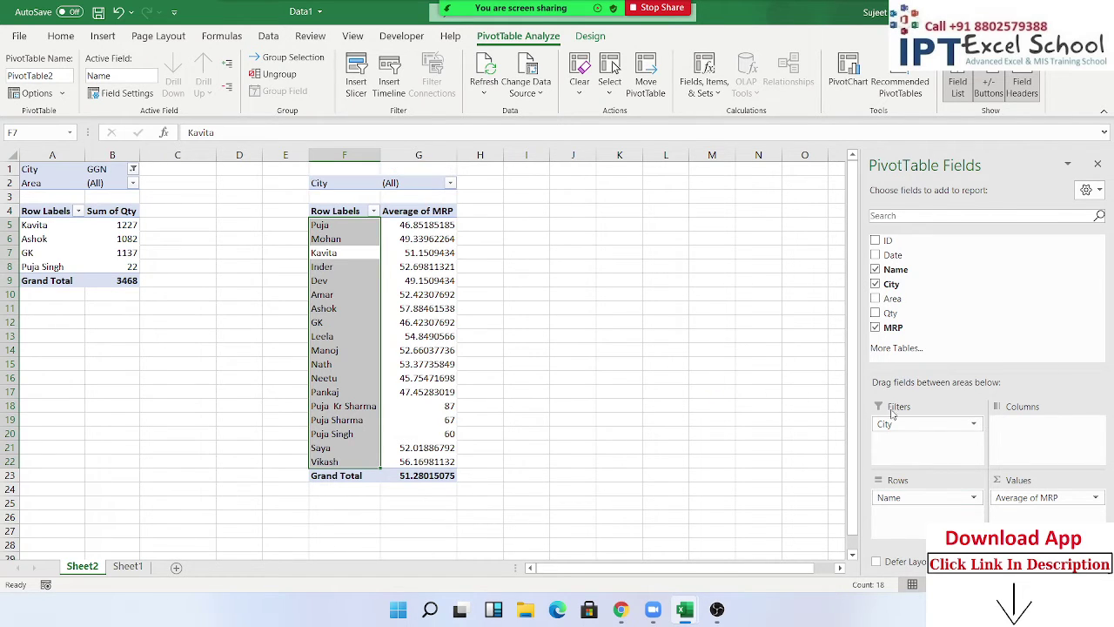
left_click_drag(896, 424, 566, 357)
left_click(108, 260)
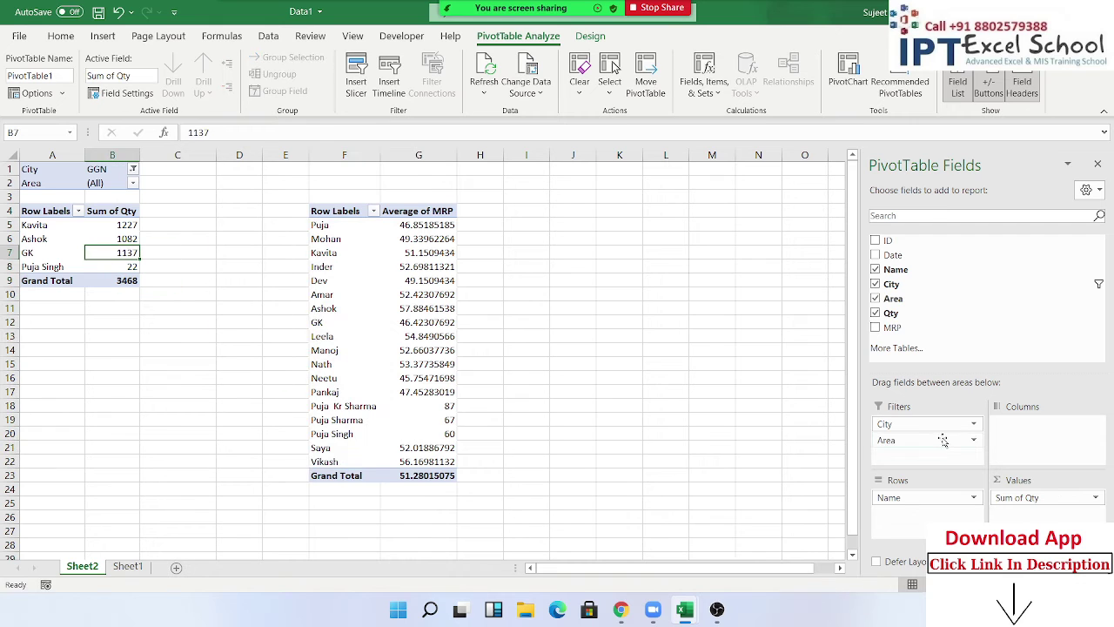
left_click_drag(897, 439, 662, 333)
left_click_drag(541, 291, 540, 290)
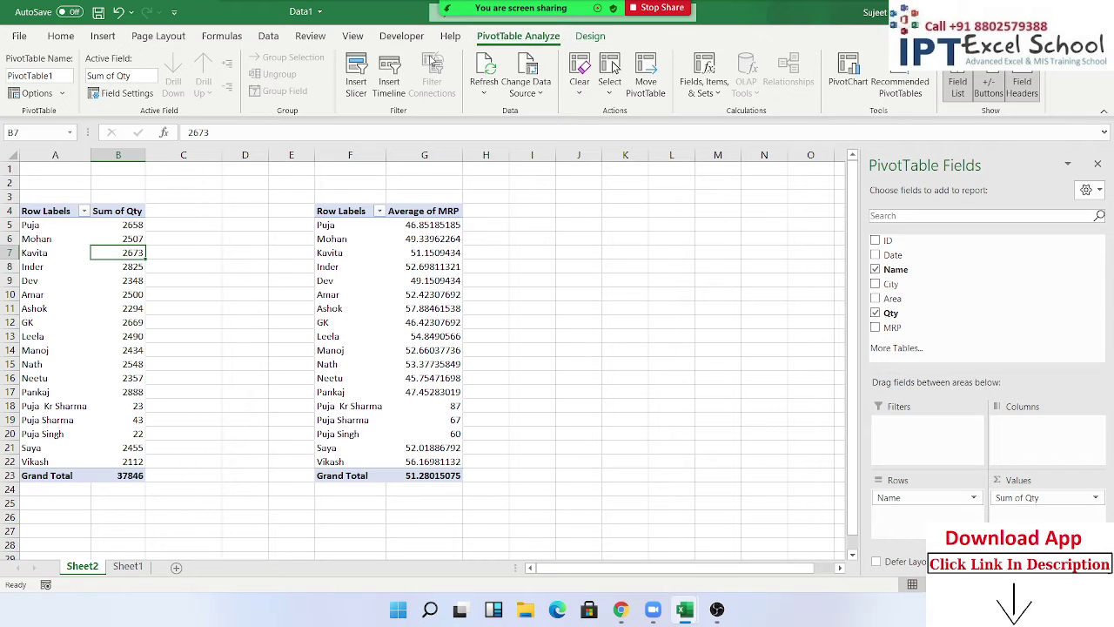
Step: Insert City and Area slicers for the pivot tables
left_click(357, 87)
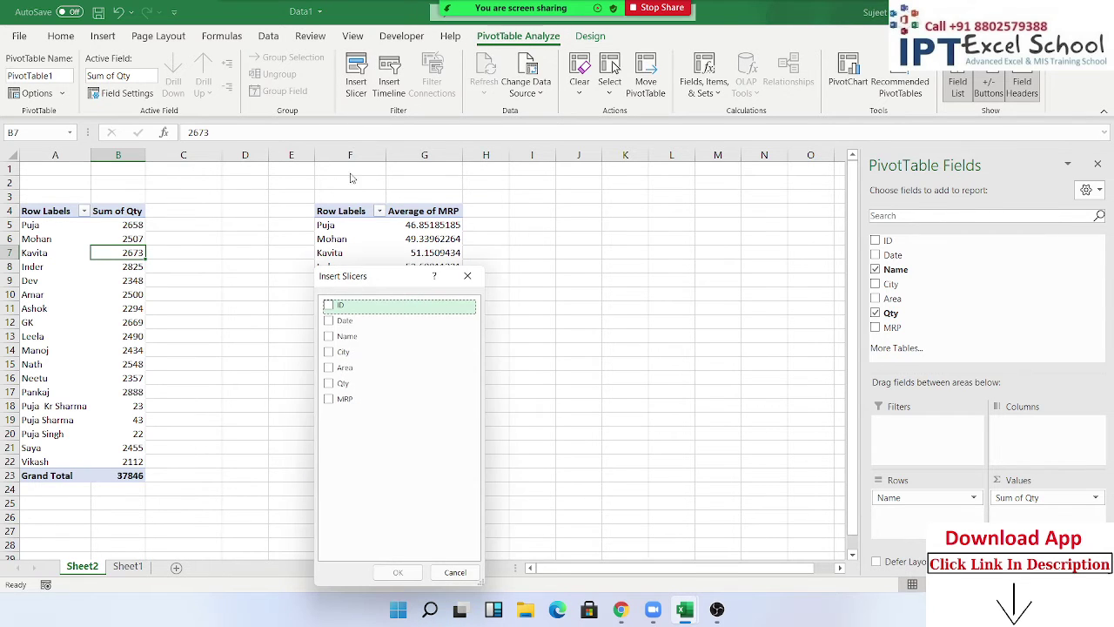
left_click(328, 336)
left_click(328, 336)
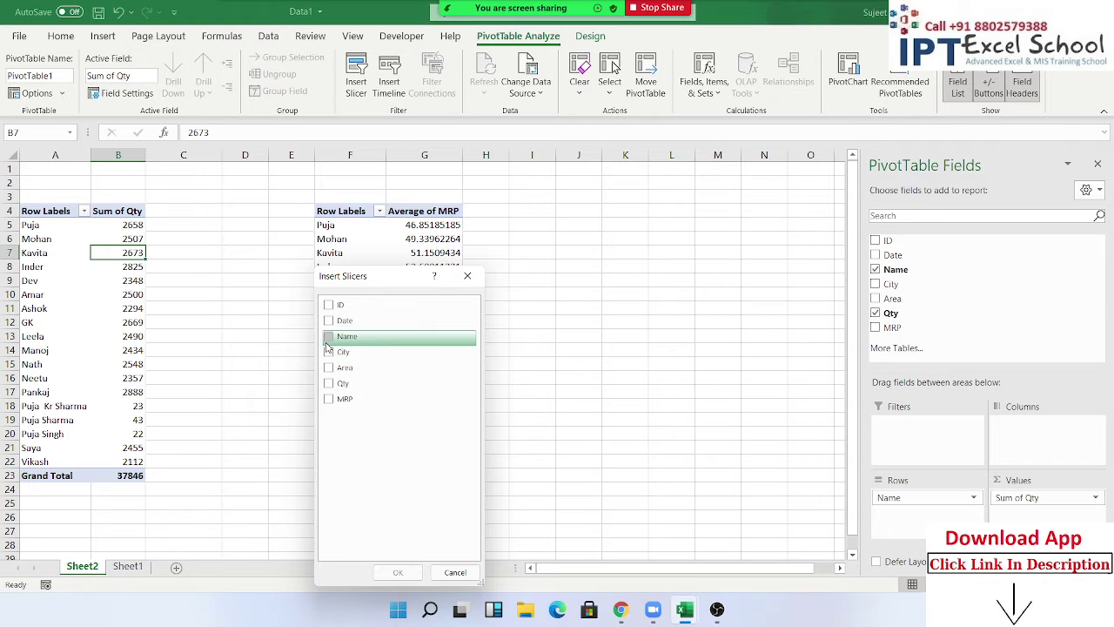
left_click(329, 351)
left_click(328, 369)
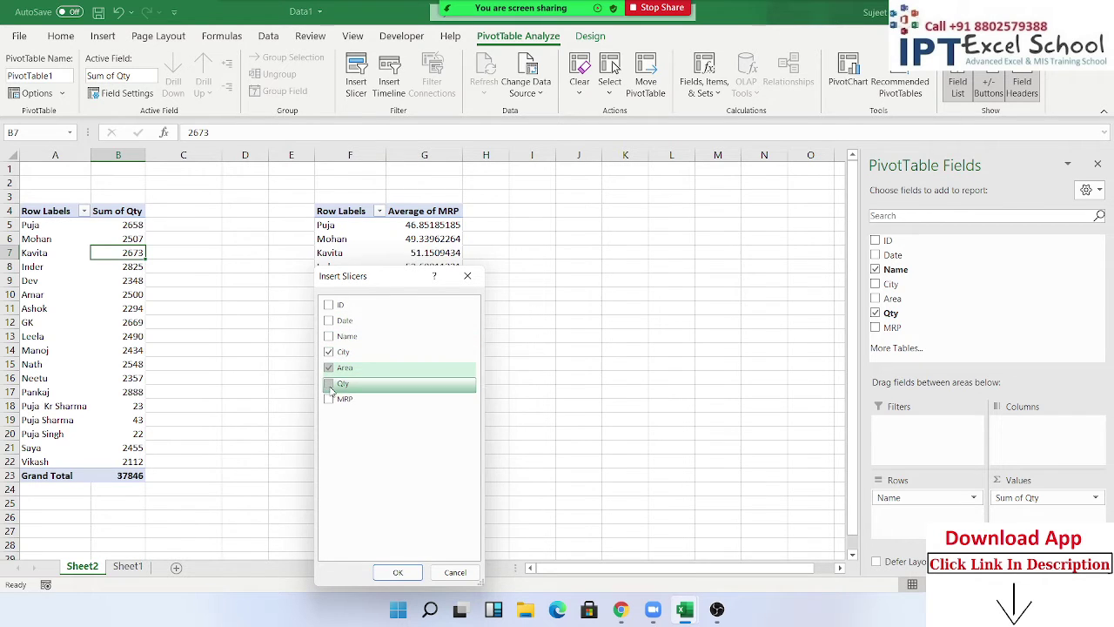
left_click(397, 571)
Step: Arrange the Area and City slicers side by side to the right of the pivots
left_click(627, 382)
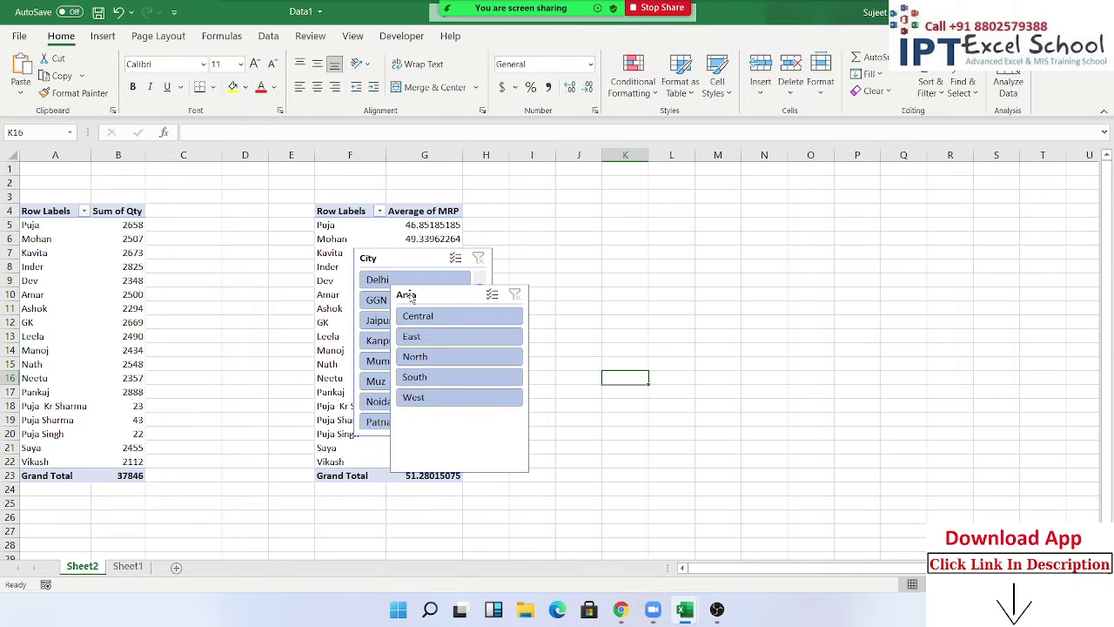
left_click_drag(409, 296, 706, 226)
left_click_drag(438, 265, 615, 227)
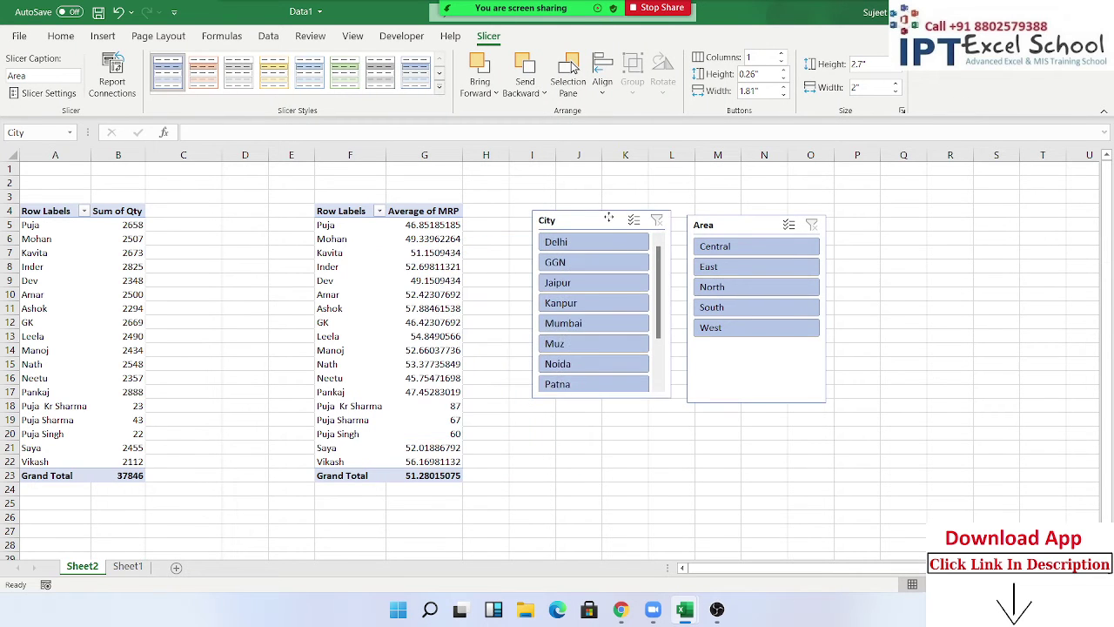
left_click(578, 488)
Step: Test the City slicer with Delhi, clear its filter, and select the Average of MRP pivot
left_click(573, 246)
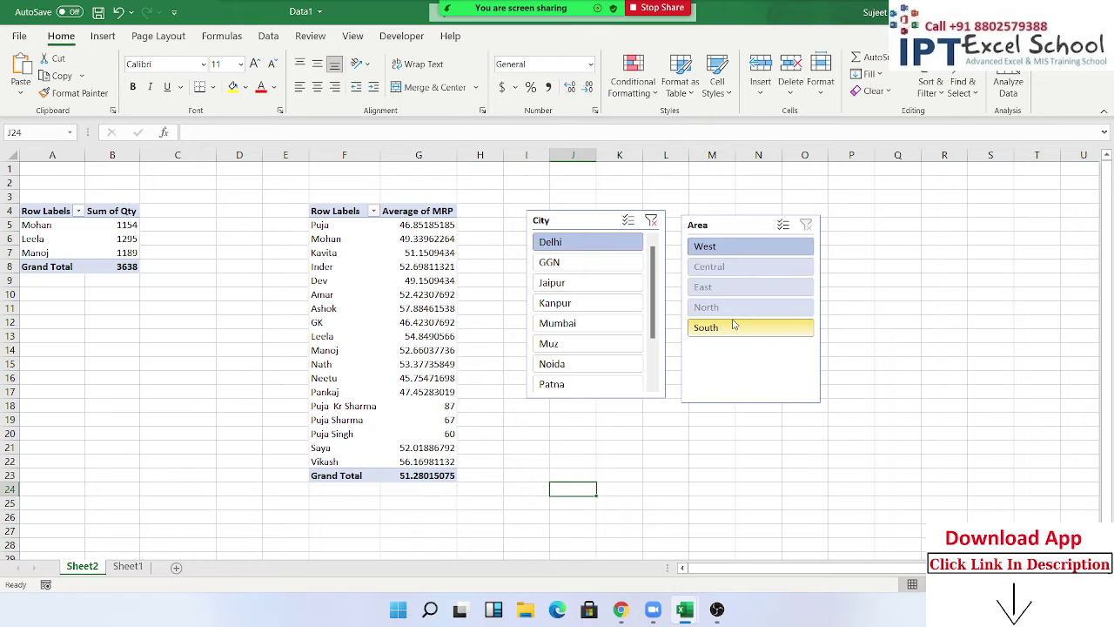
left_click(655, 230)
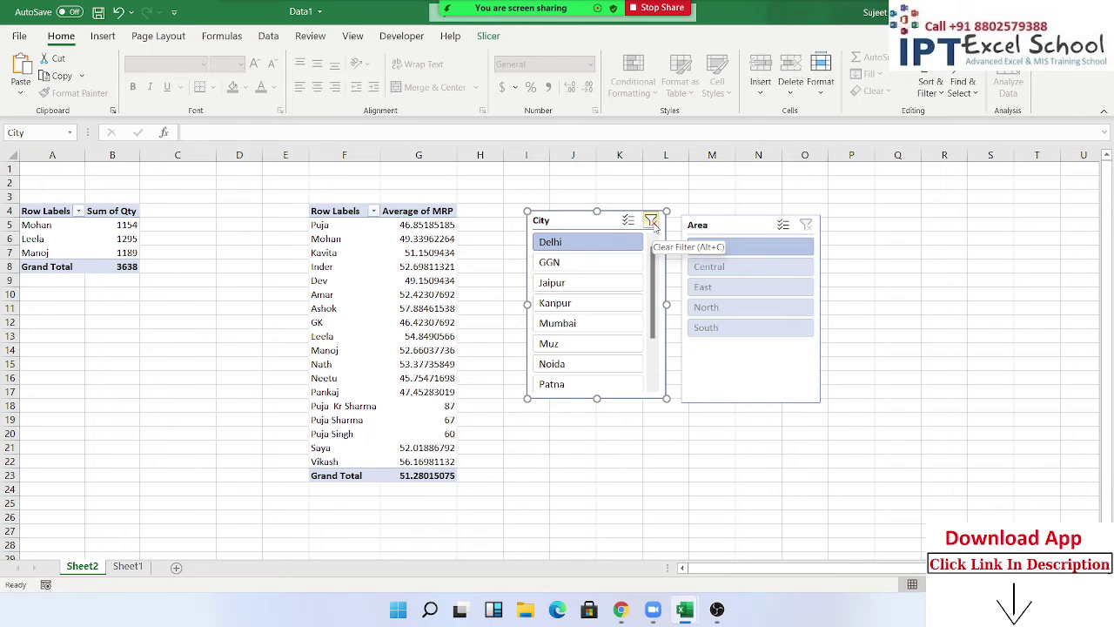
left_click(651, 223)
left_click(393, 279)
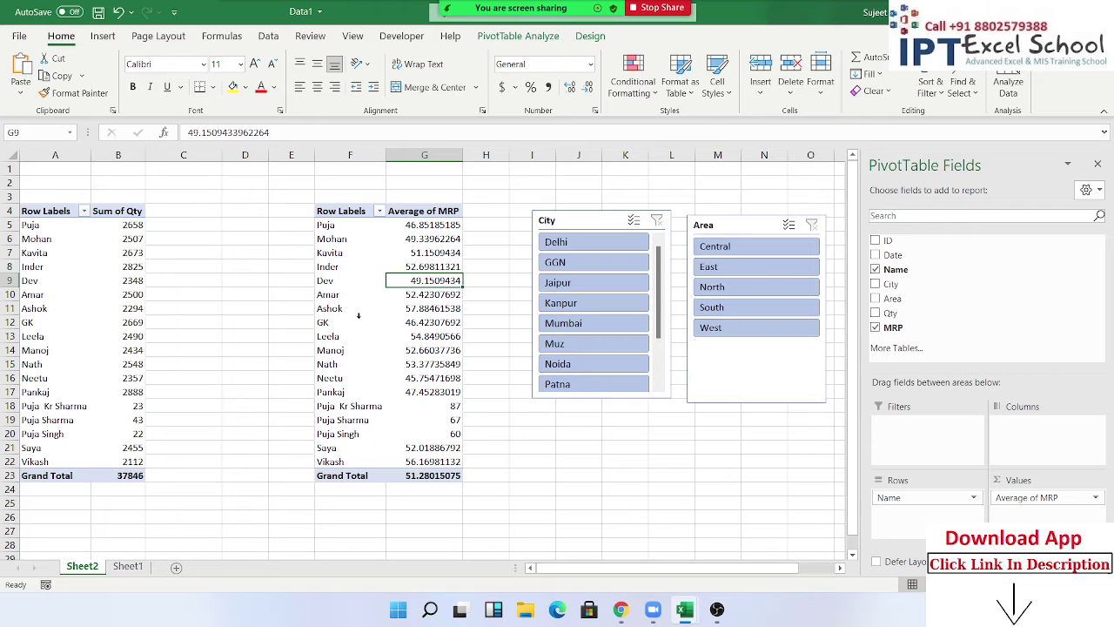
left_click(584, 219)
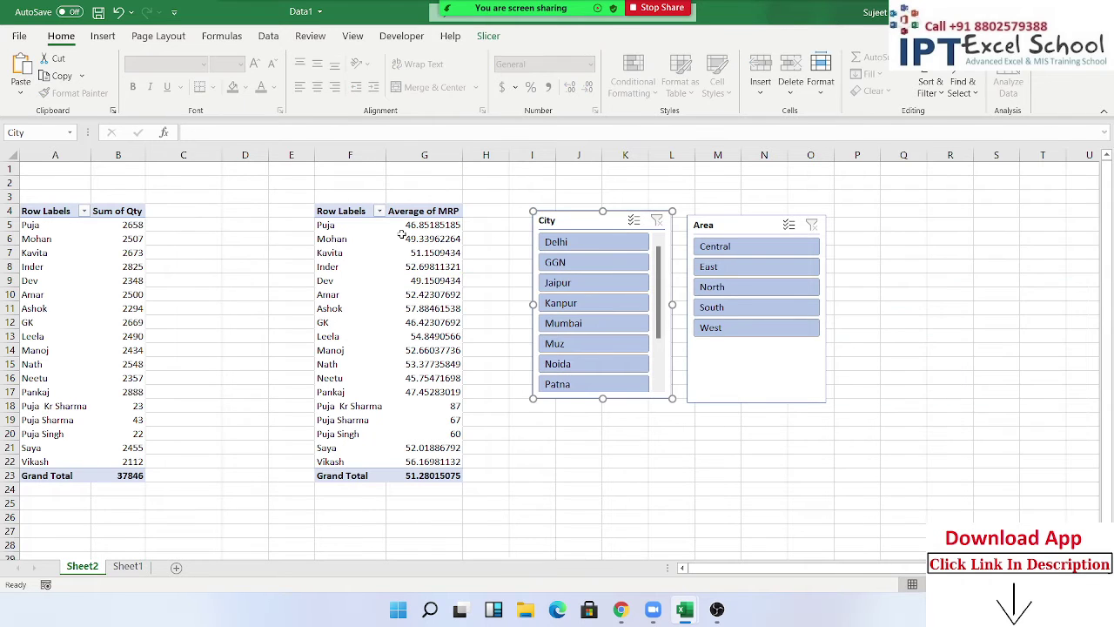
left_click(231, 252)
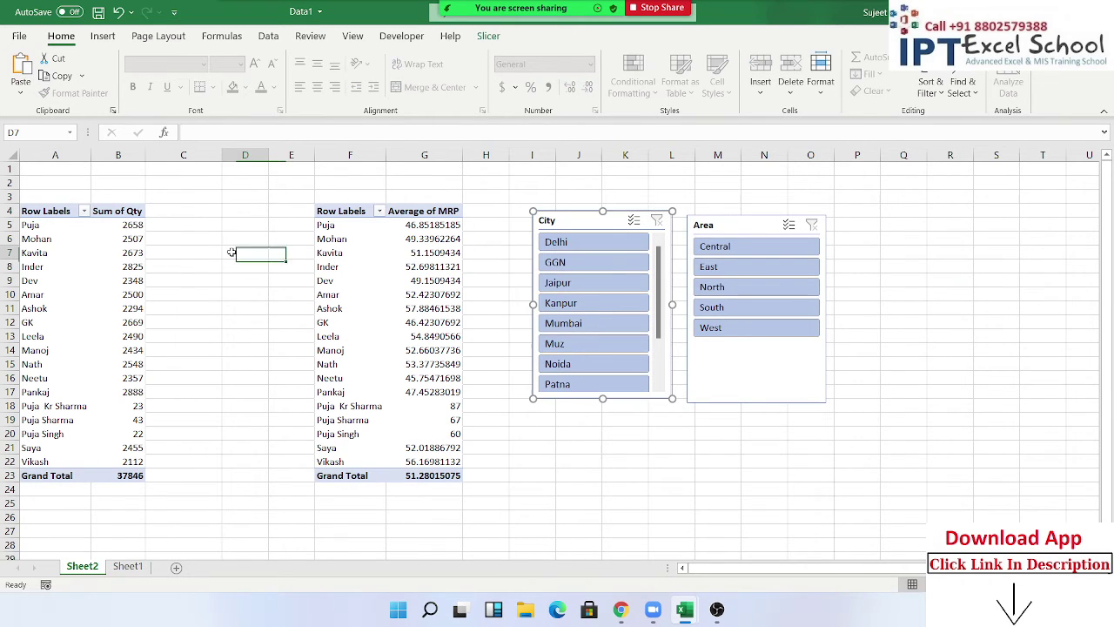
left_click(353, 254)
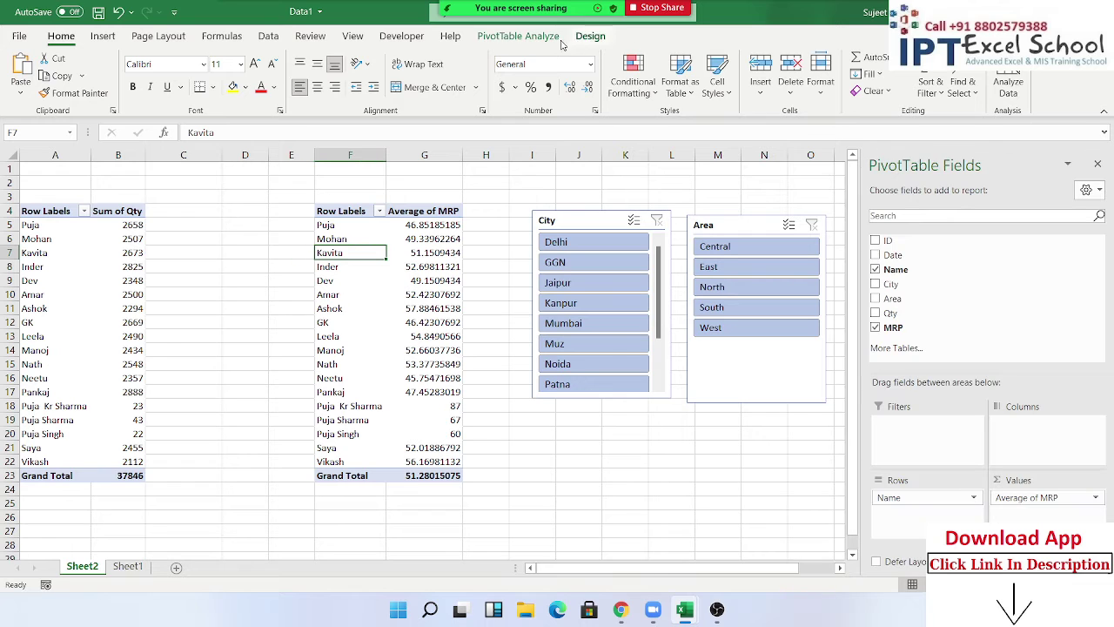
Step: Use Filter Connections to link the Area and City slicers to the Average of MRP pivot
left_click(522, 36)
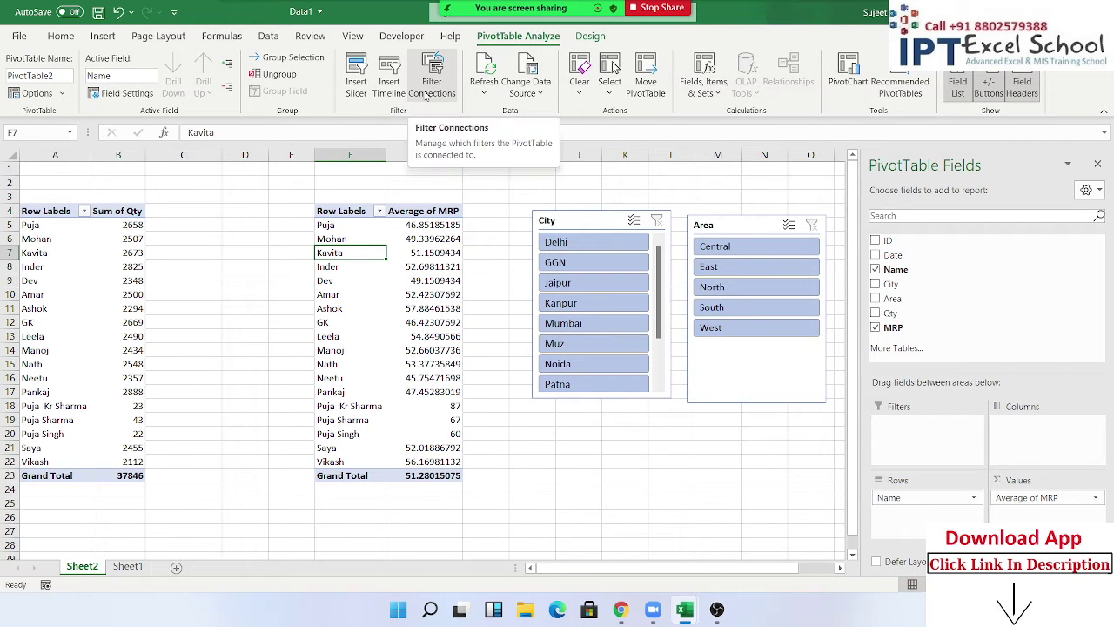
left_click(427, 94)
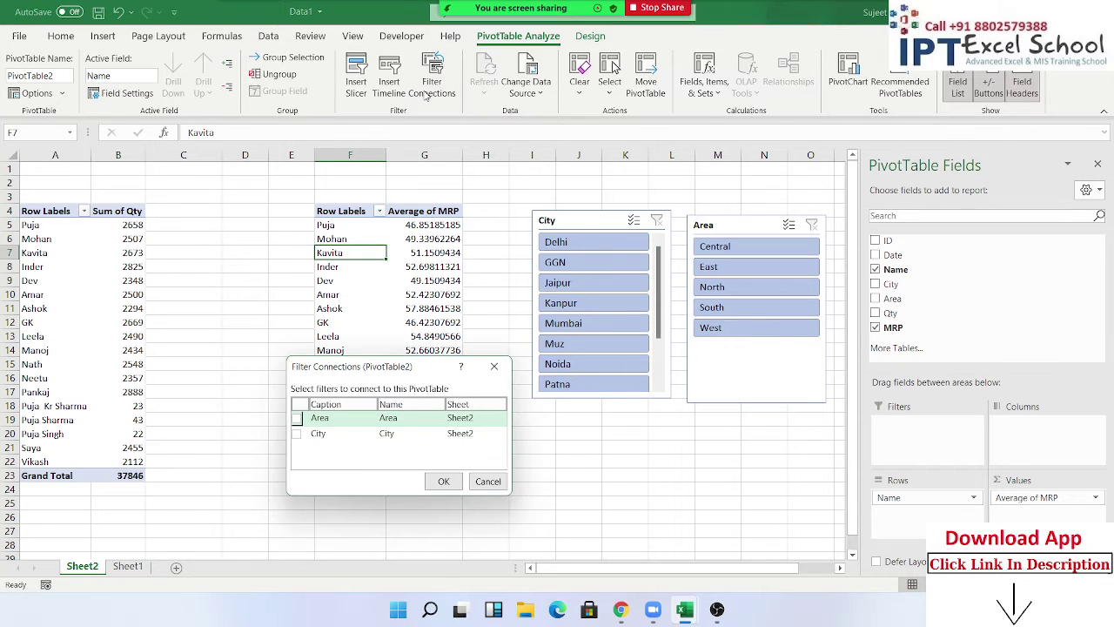
left_click(297, 418)
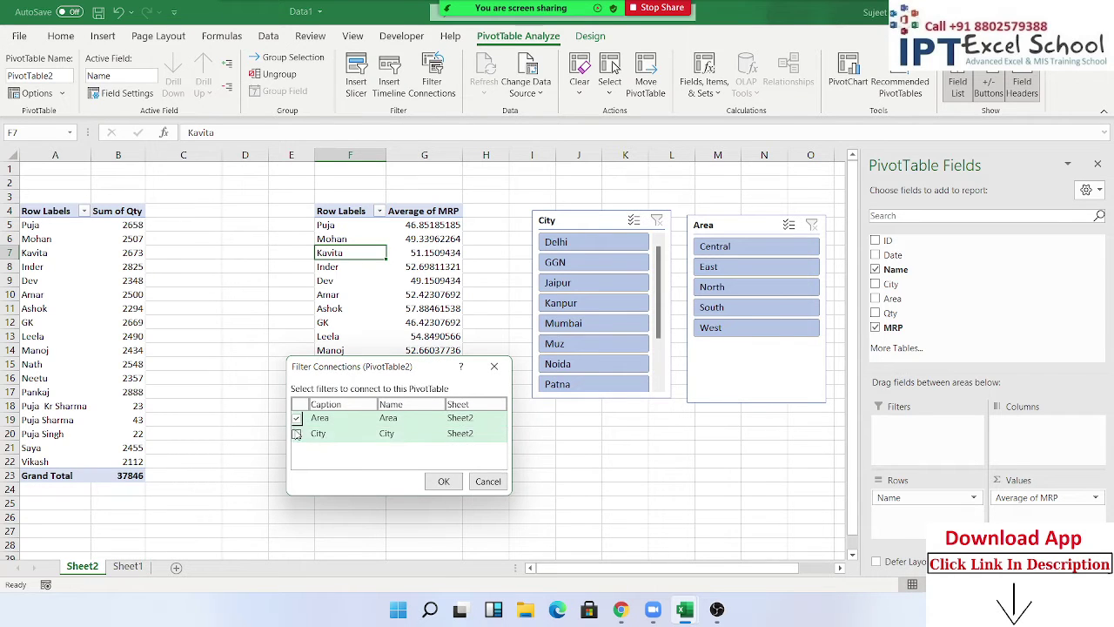
left_click(296, 434)
left_click(438, 481)
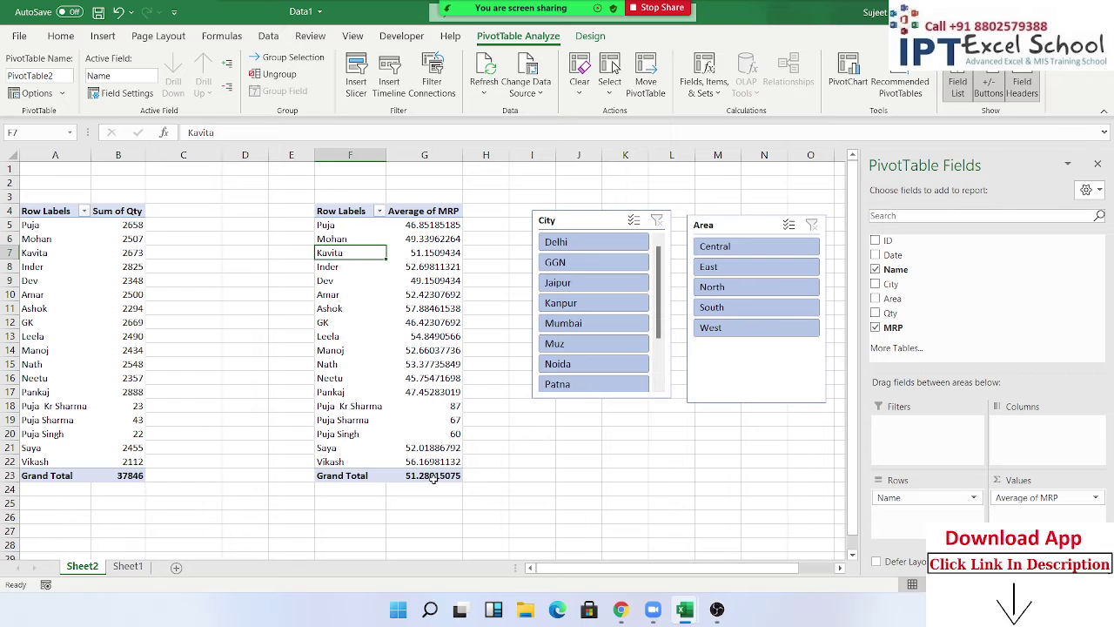
left_click(625, 243)
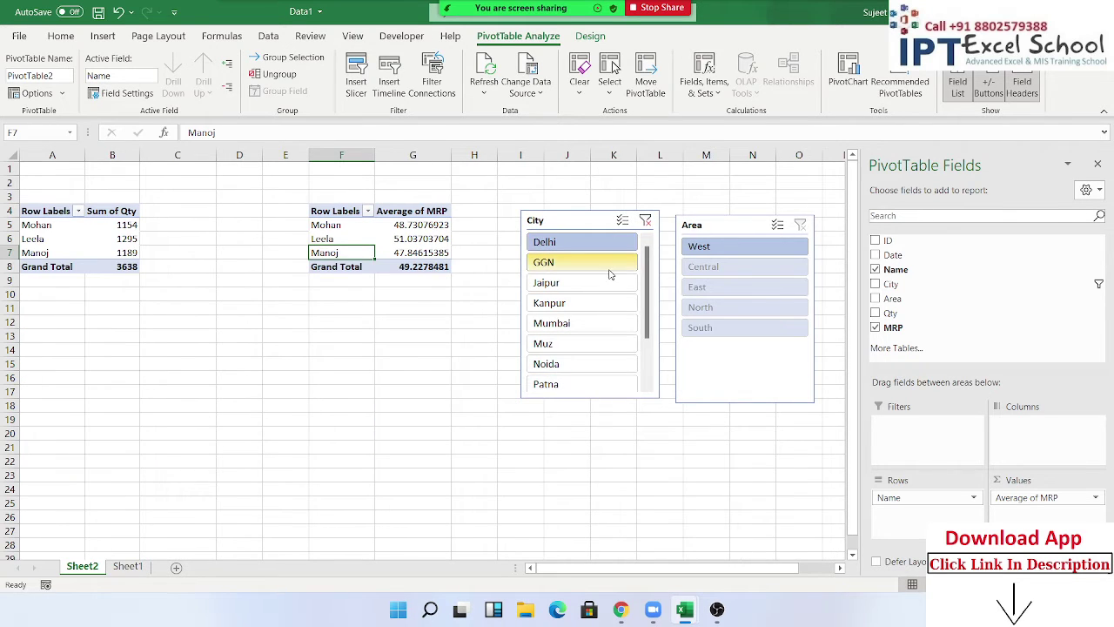
left_click(612, 264)
left_click(600, 282)
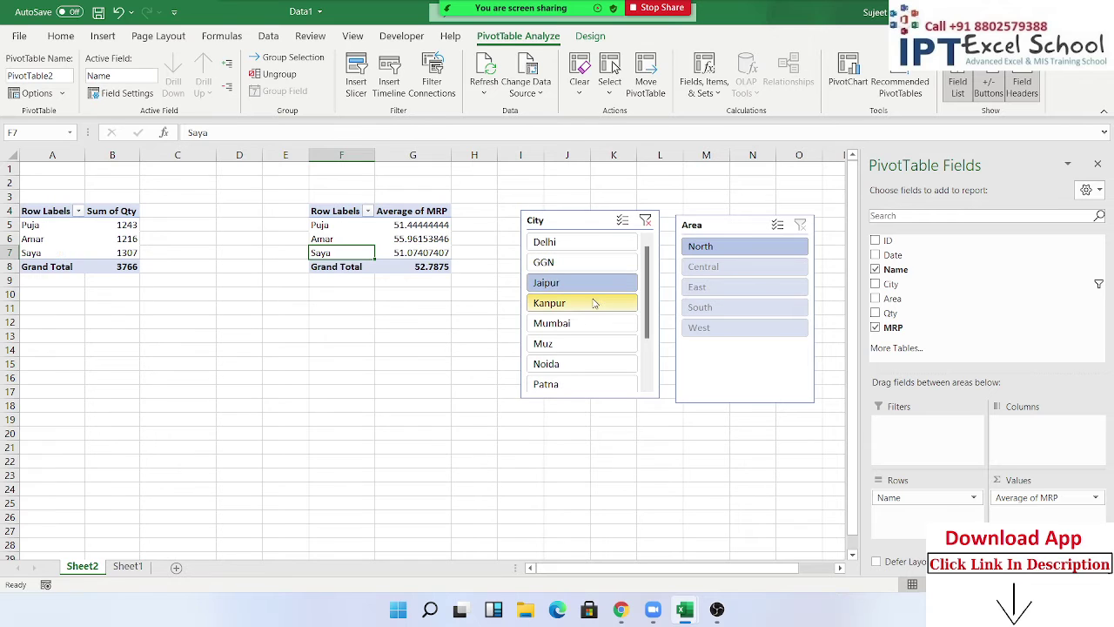
left_click(594, 305)
left_click(582, 329)
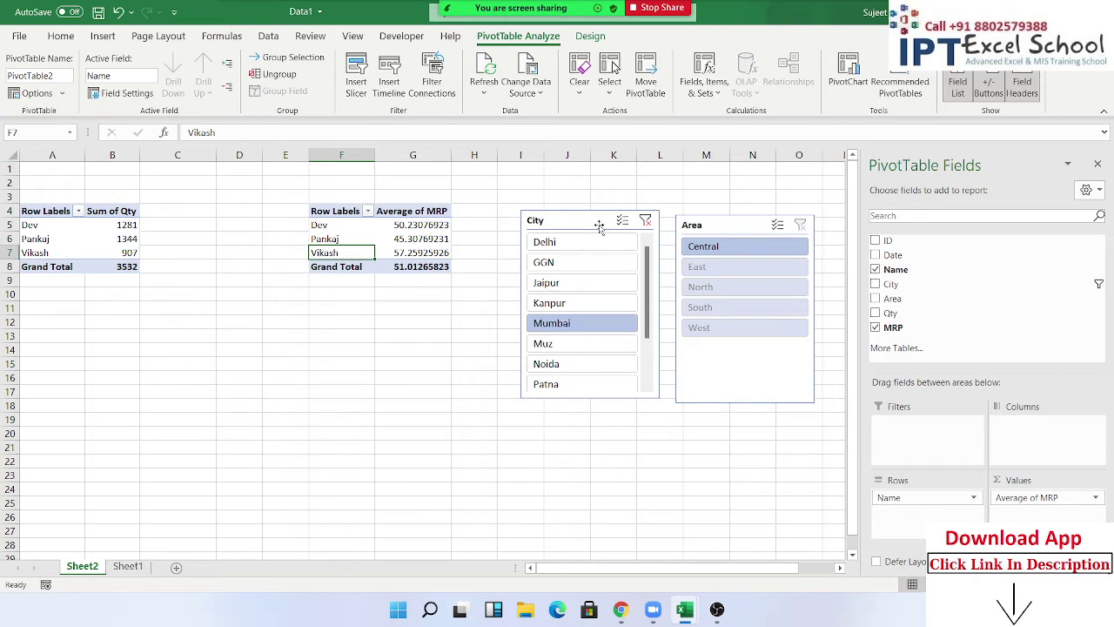
left_click(646, 220)
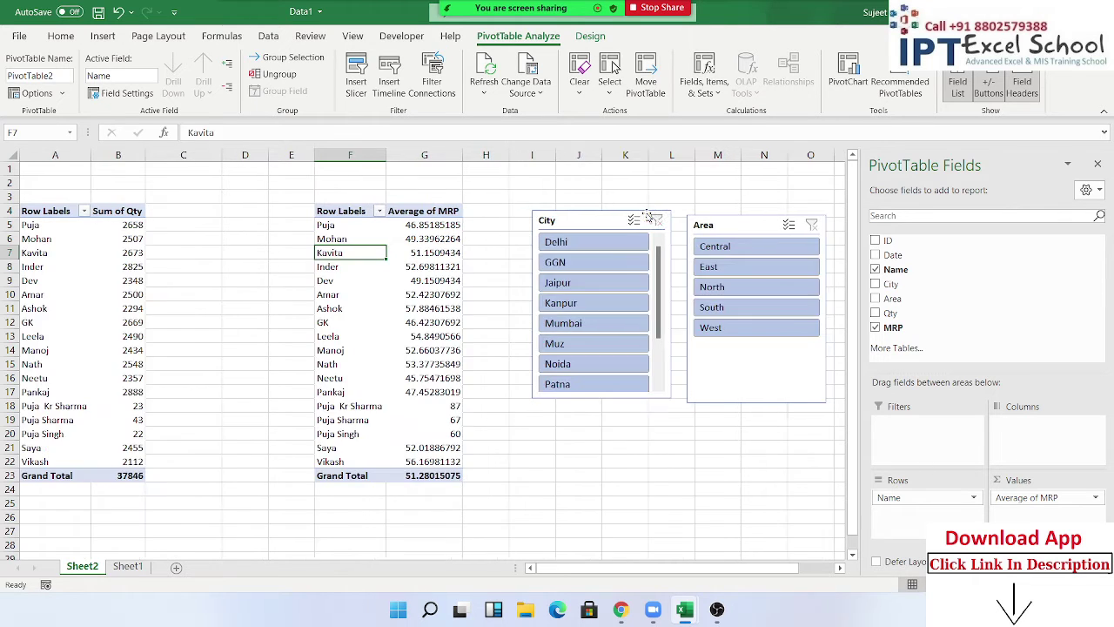
left_click(740, 271)
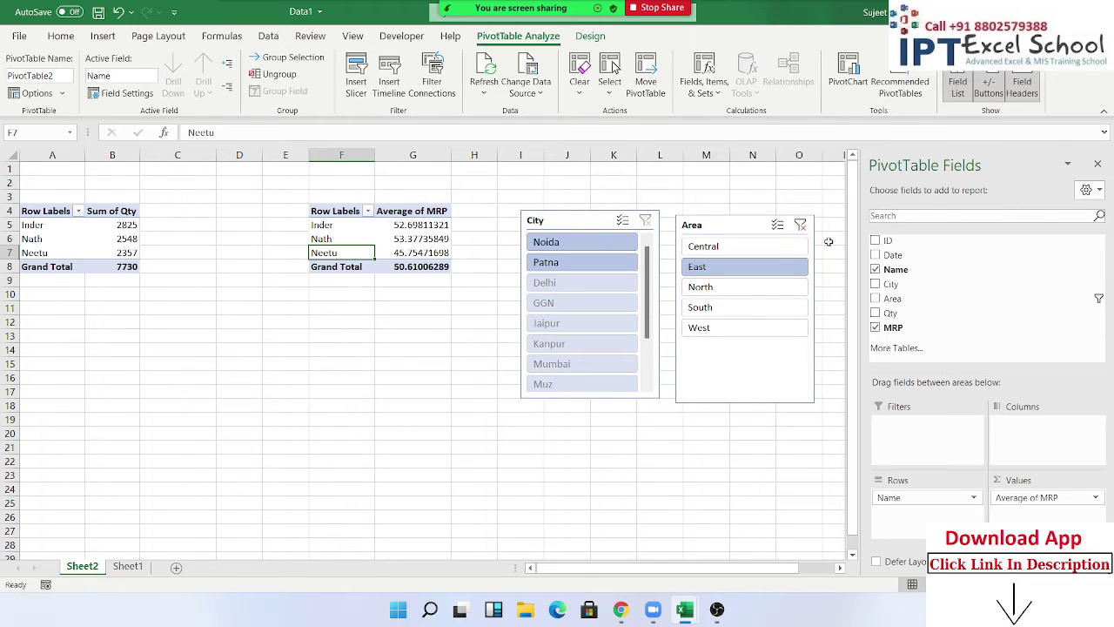
left_click(800, 224)
Step: Add a blank Sheet3 and insert a clustered column PivotChart of Sum of Qty
left_click(118, 239)
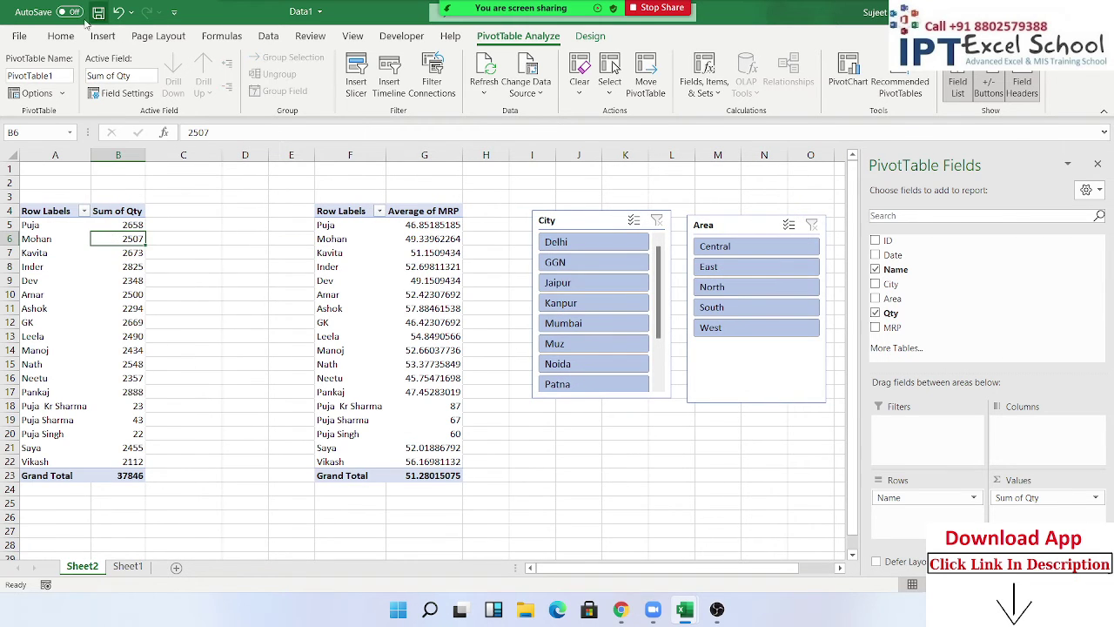
left_click(176, 567)
left_click(82, 566)
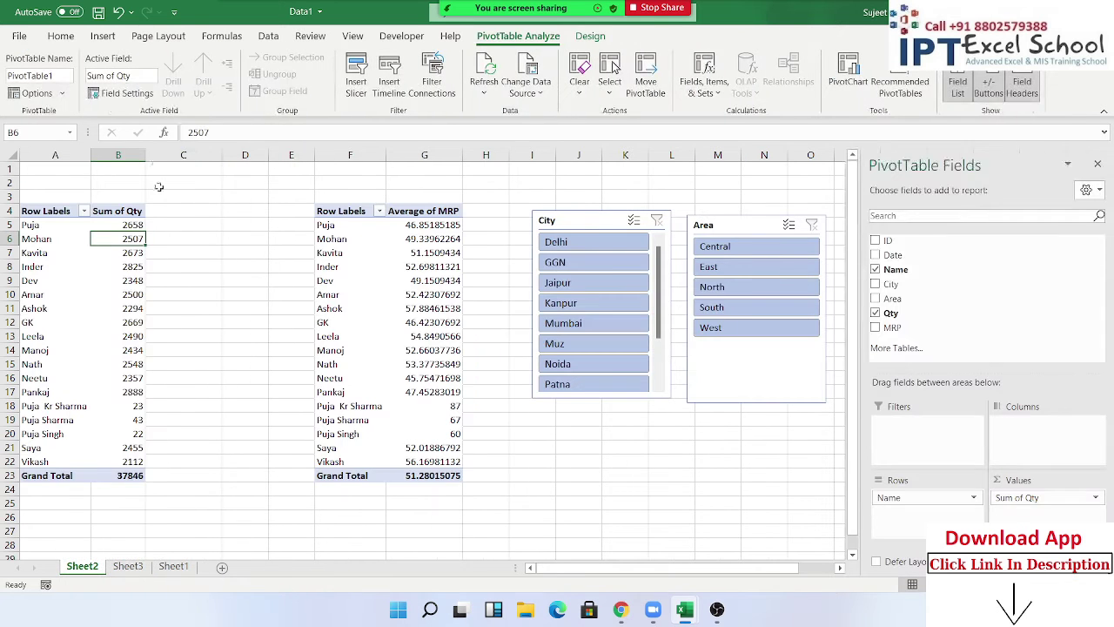
left_click(102, 36)
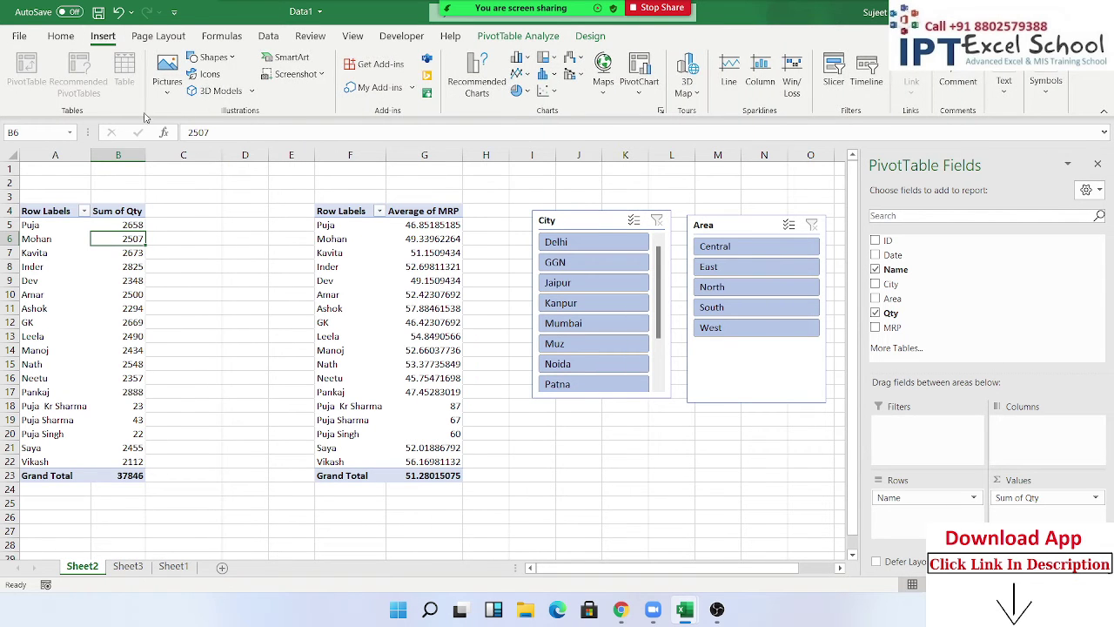
left_click(520, 58)
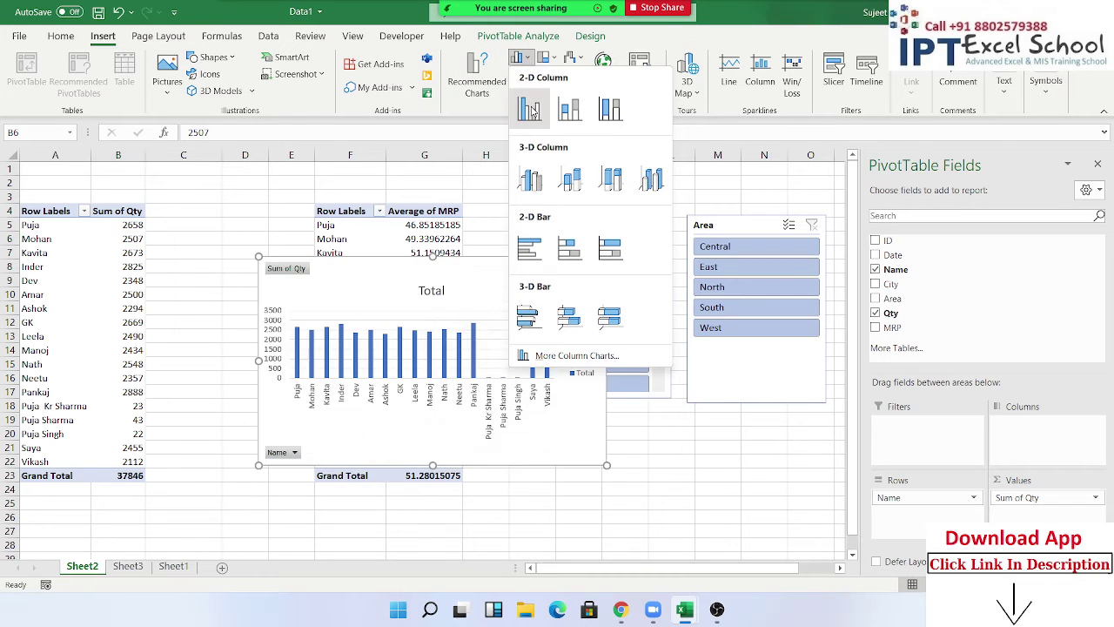
left_click(533, 111)
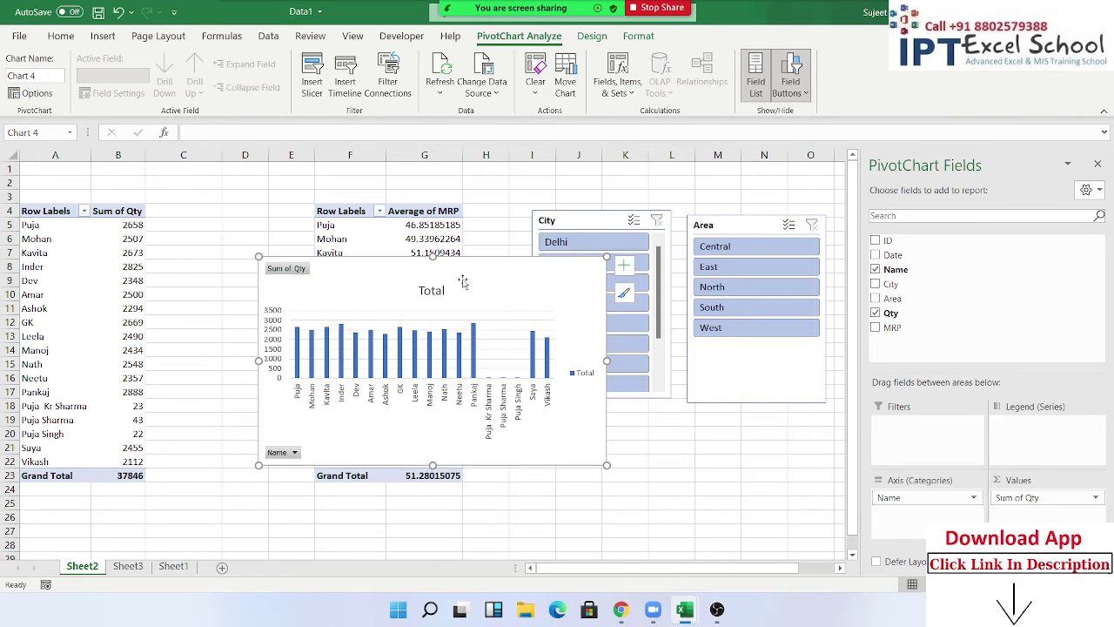
Step: Move the column chart onto Sheet3 and enlarge it down to about row 25
key("Delete")
left_click(130, 566)
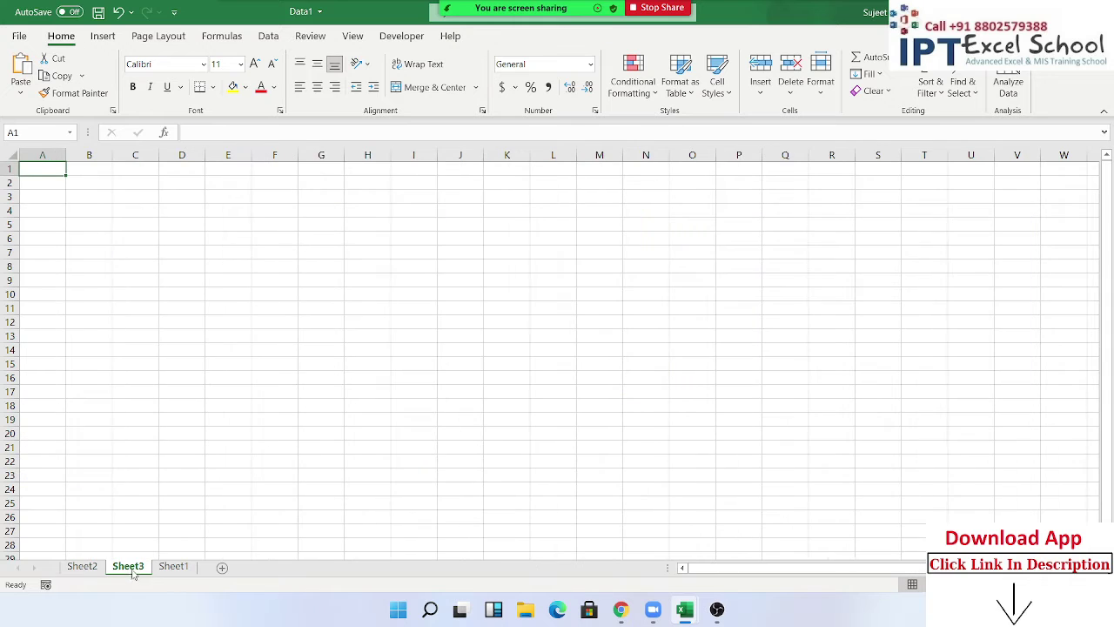
key("ctrl+v")
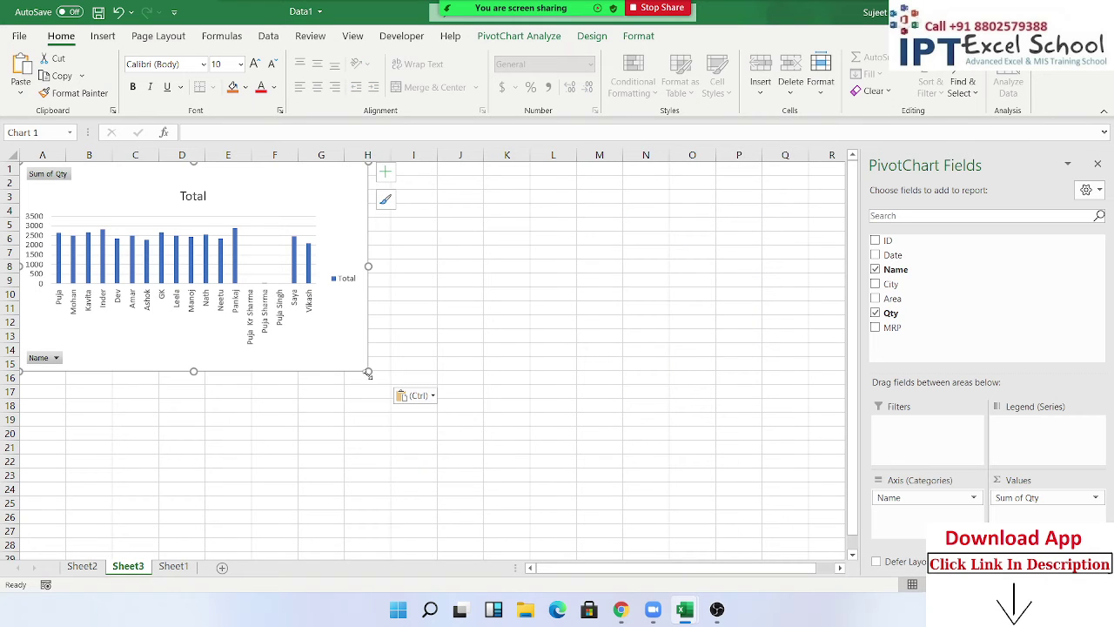
left_click_drag(369, 373, 423, 501)
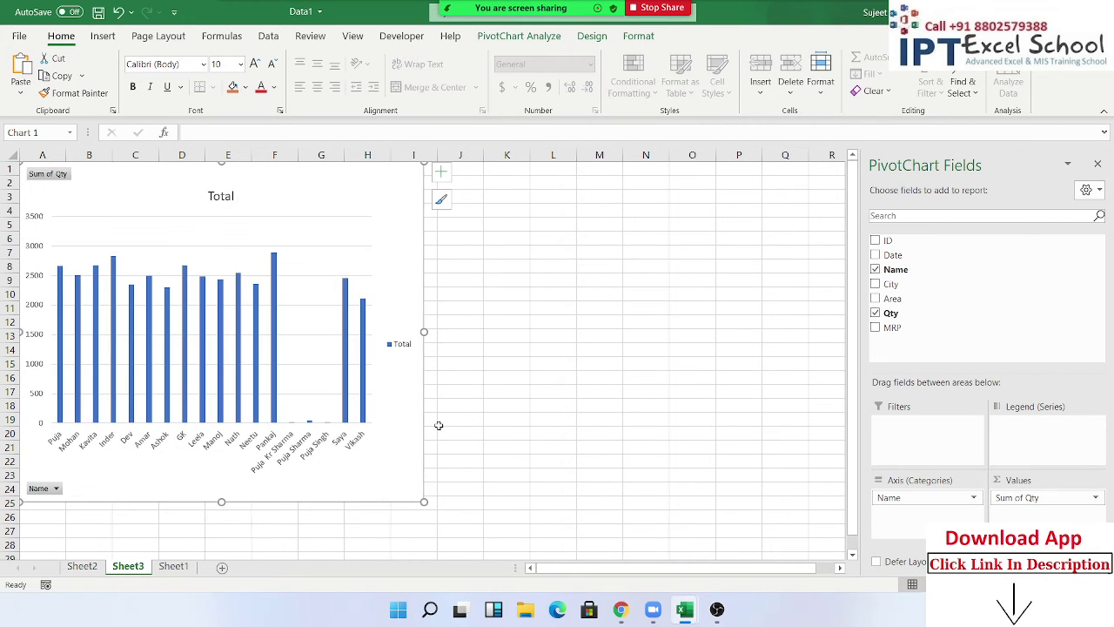
Step: Apply the lighter blue Chart Style 6 to the column chart, then return to Sheet2
left_click(638, 37)
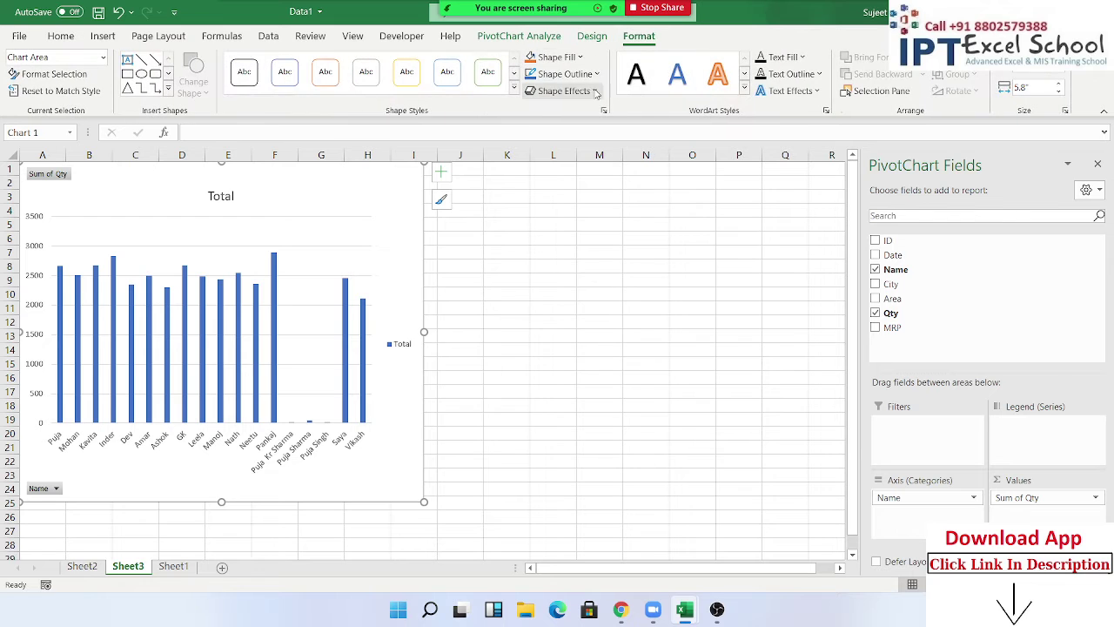
left_click(592, 37)
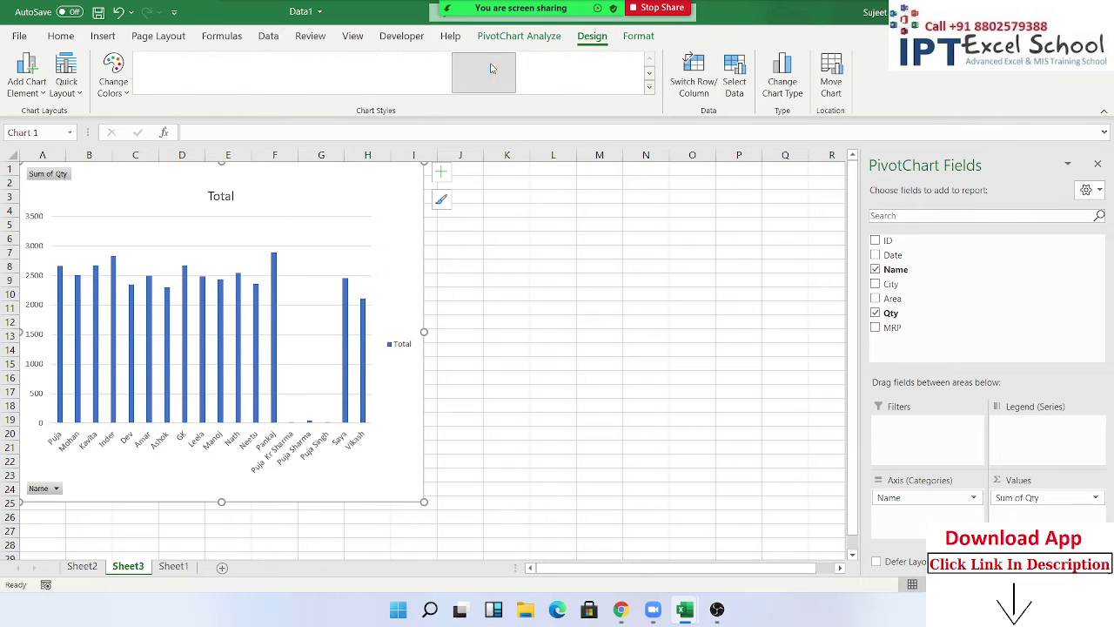
left_click(483, 73)
left_click(520, 311)
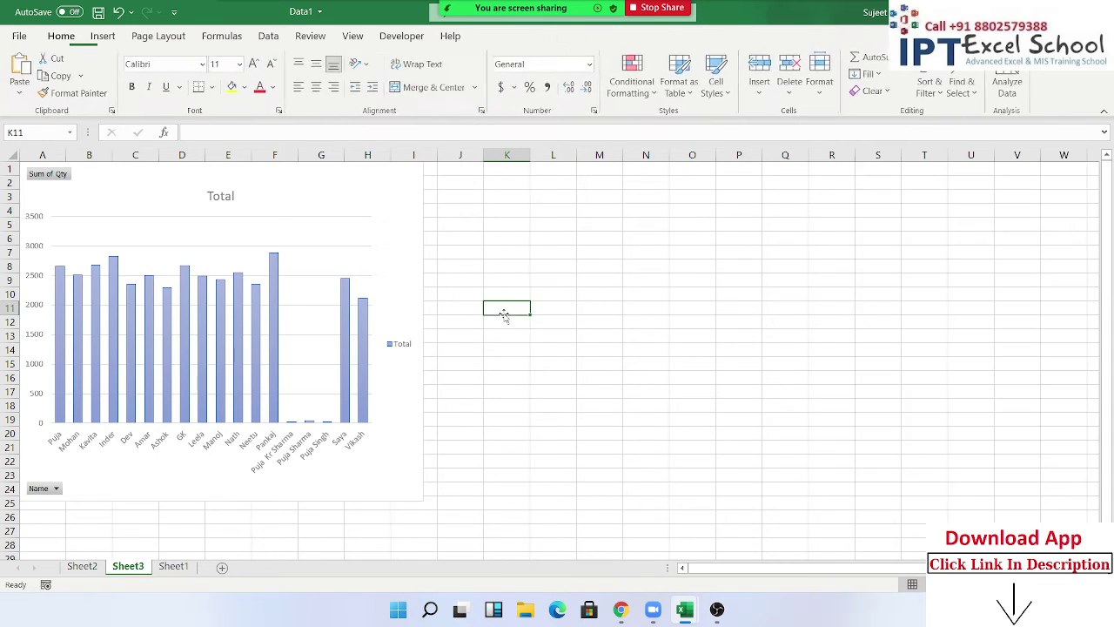
left_click(85, 567)
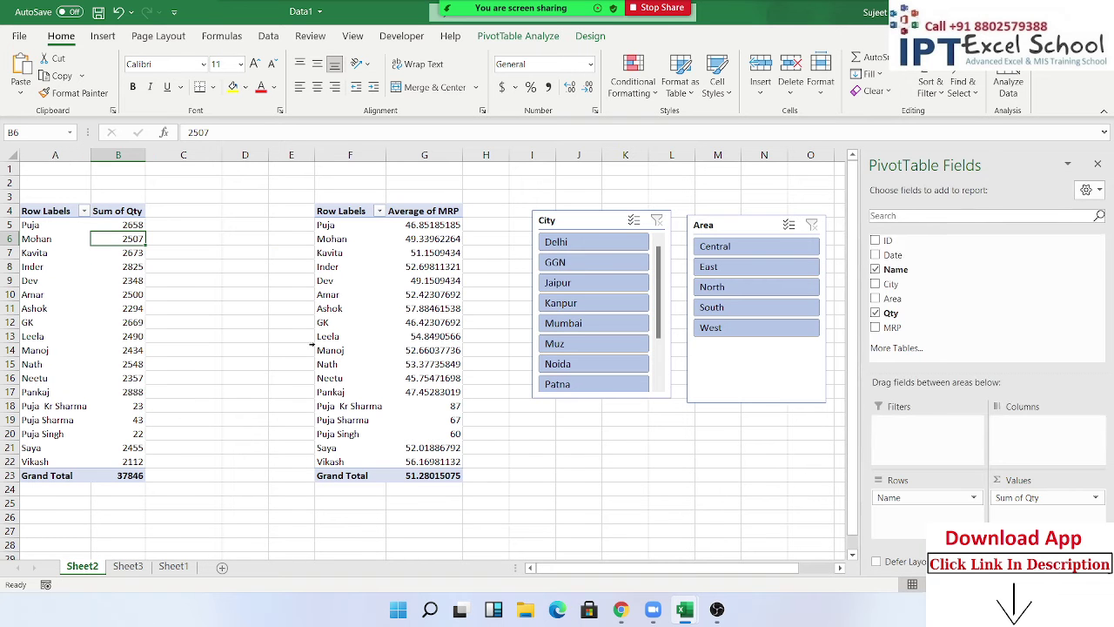
Step: Insert a line PivotChart of Average of MRP from the second pivot table
left_click(332, 323)
left_click(102, 37)
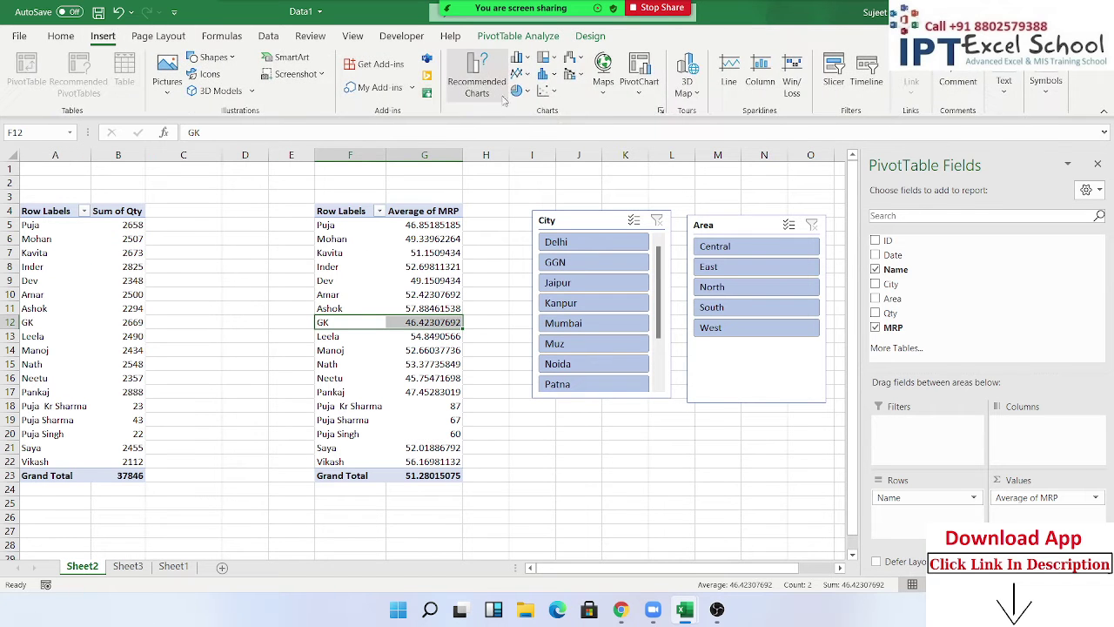
left_click(519, 73)
left_click(530, 123)
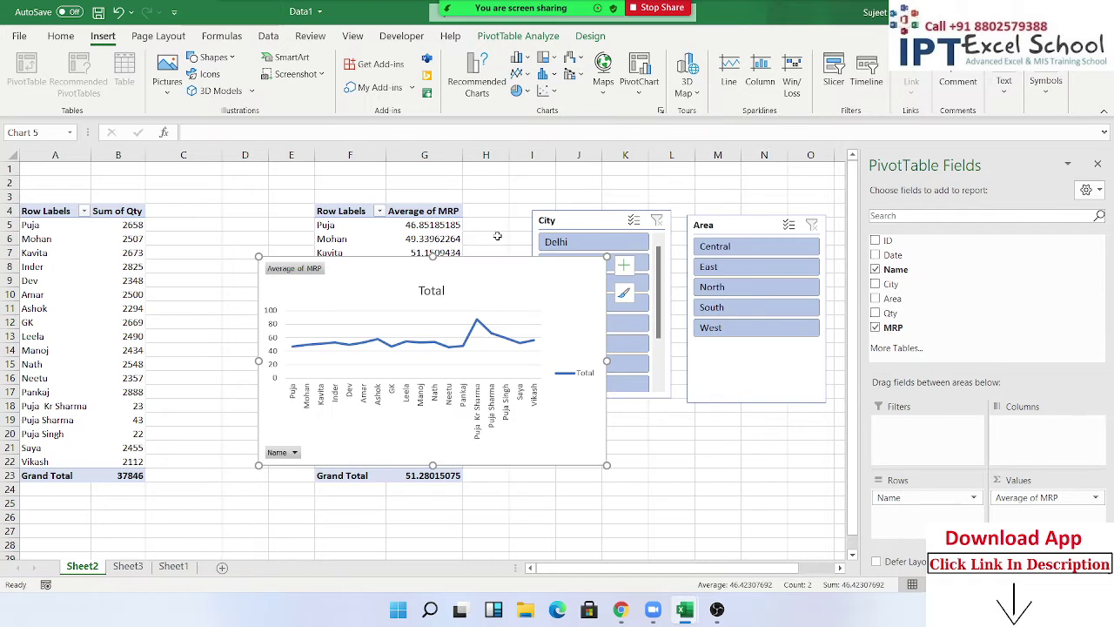
Step: Move the line chart to Sheet3 at J2 beside the column chart, enlarge it, and return to Sheet2
key("Delete")
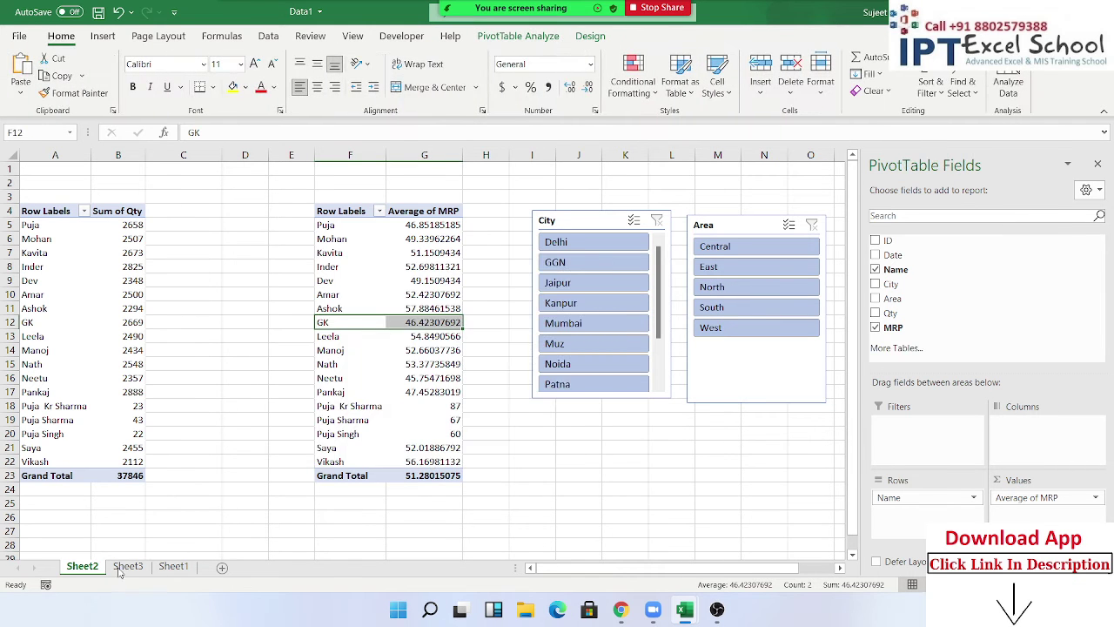
left_click(121, 568)
left_click(467, 169)
key("ctrl+v")
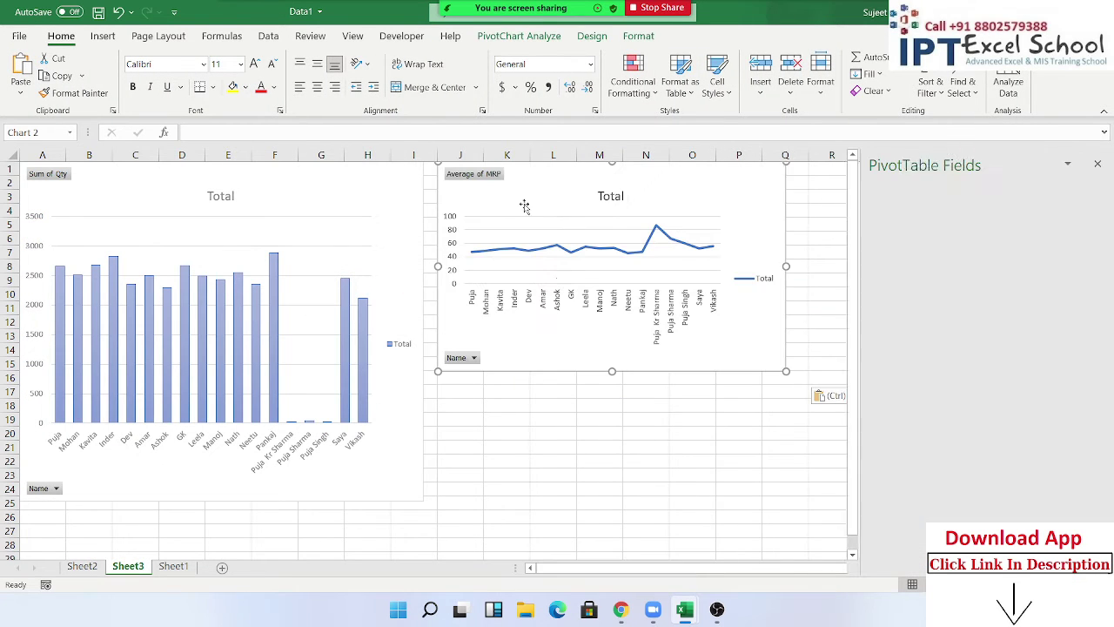
left_click_drag(787, 370, 851, 490)
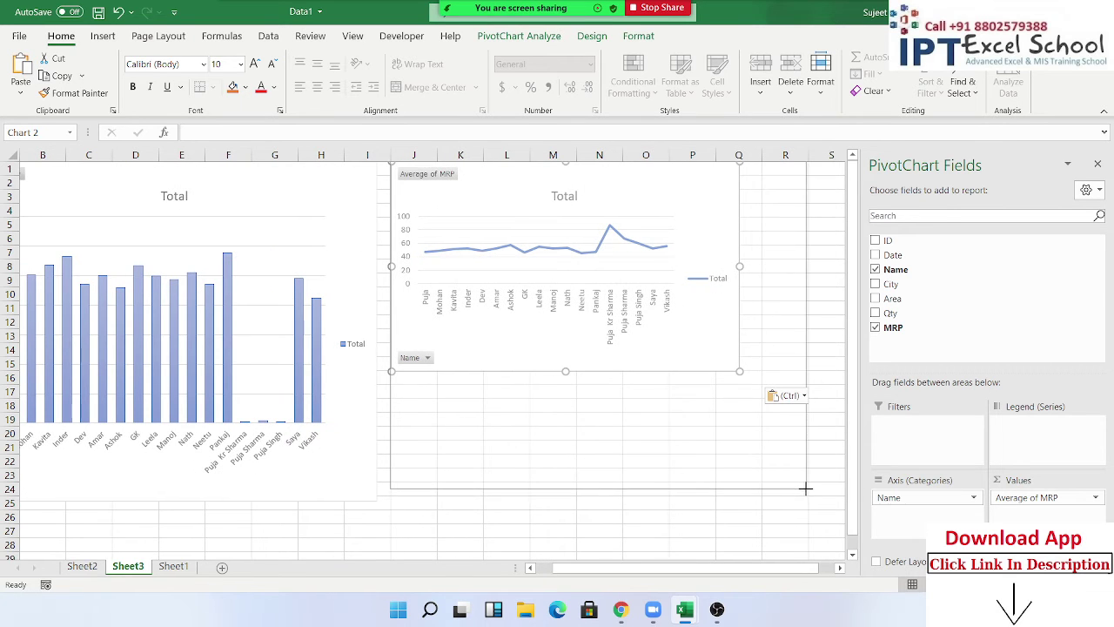
left_click_drag(851, 489, 806, 489)
left_click(480, 534)
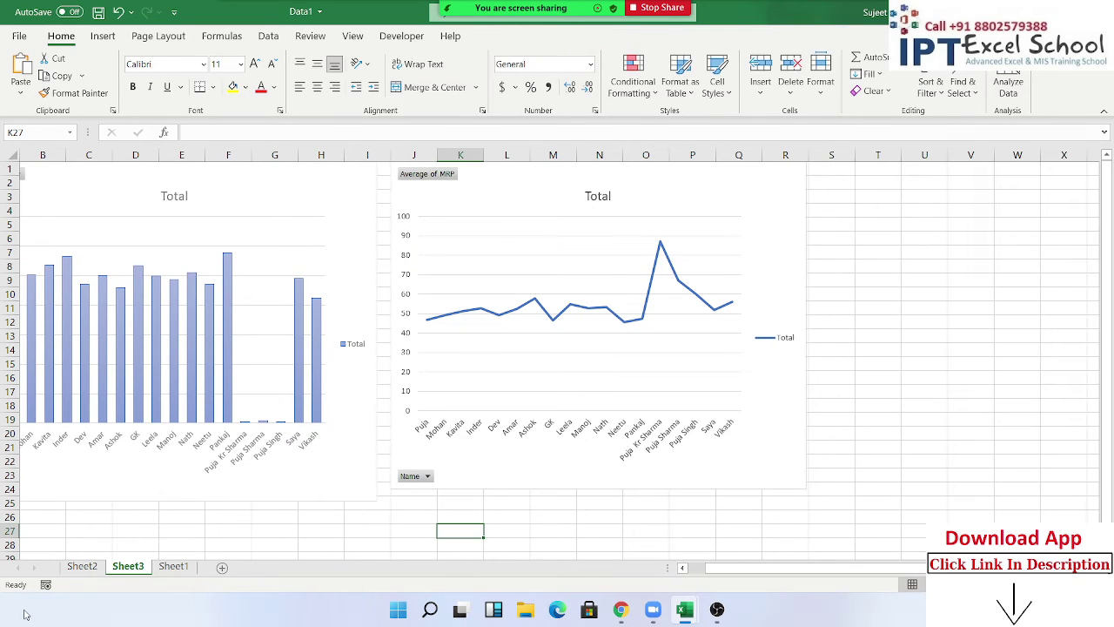
left_click(81, 566)
Step: Copy the City and Area slicers from Sheet2 and paste them in column T of Sheet3
left_click(595, 221)
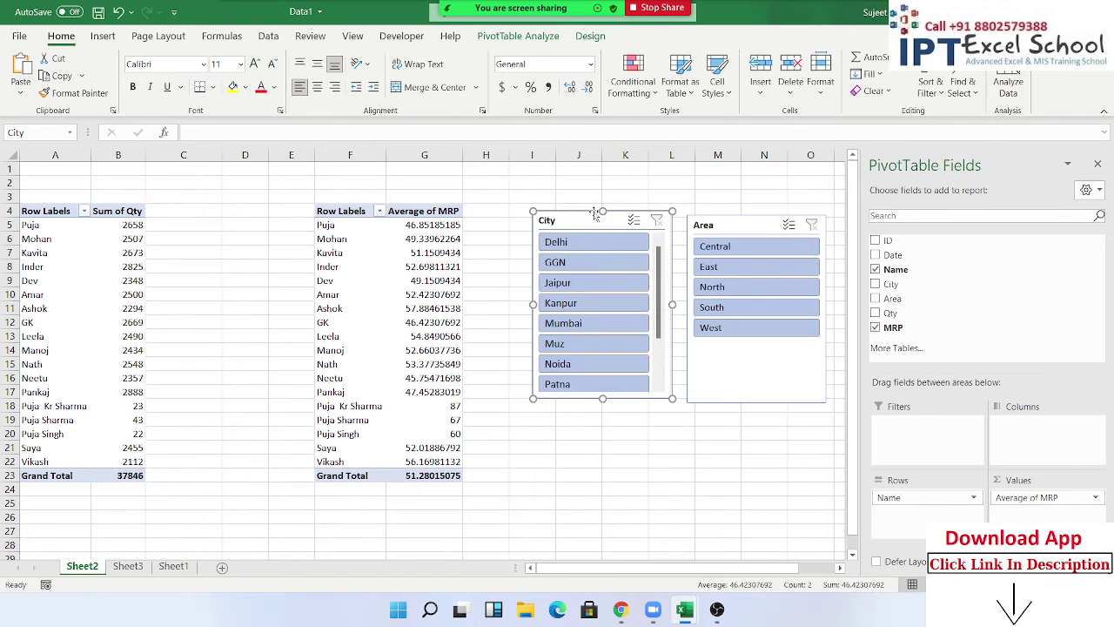
left_click(722, 226, "ctrl")
left_click(425, 322)
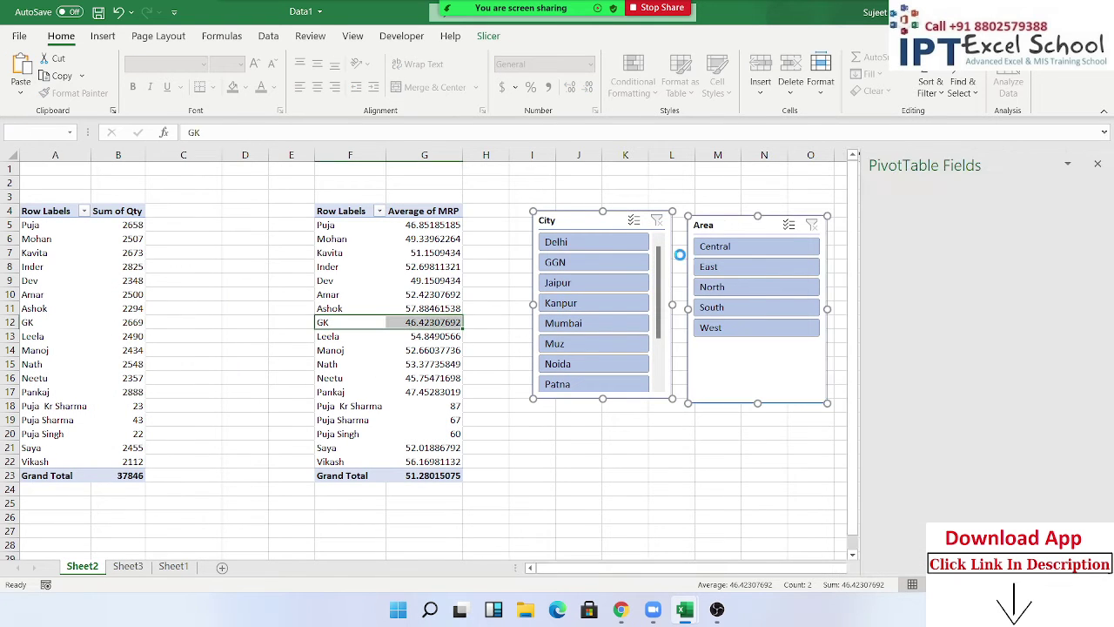
left_click(174, 567)
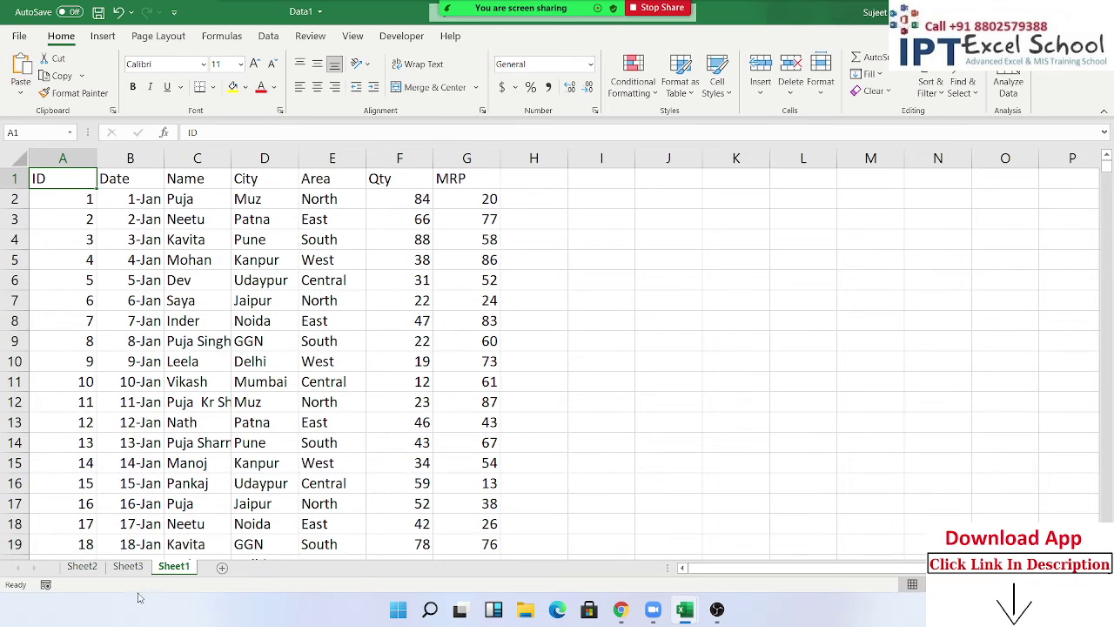
left_click(135, 566)
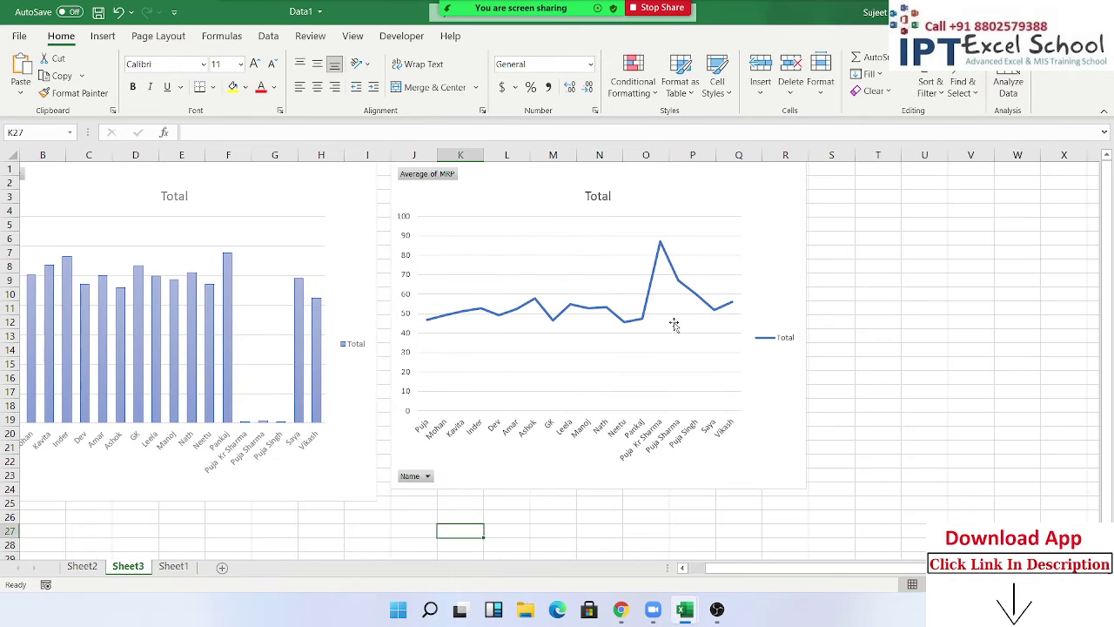
left_click(881, 169)
key("ctrl+v")
Step: Slide the City and Area slicers left, side by side next to the line chart
left_click(973, 444)
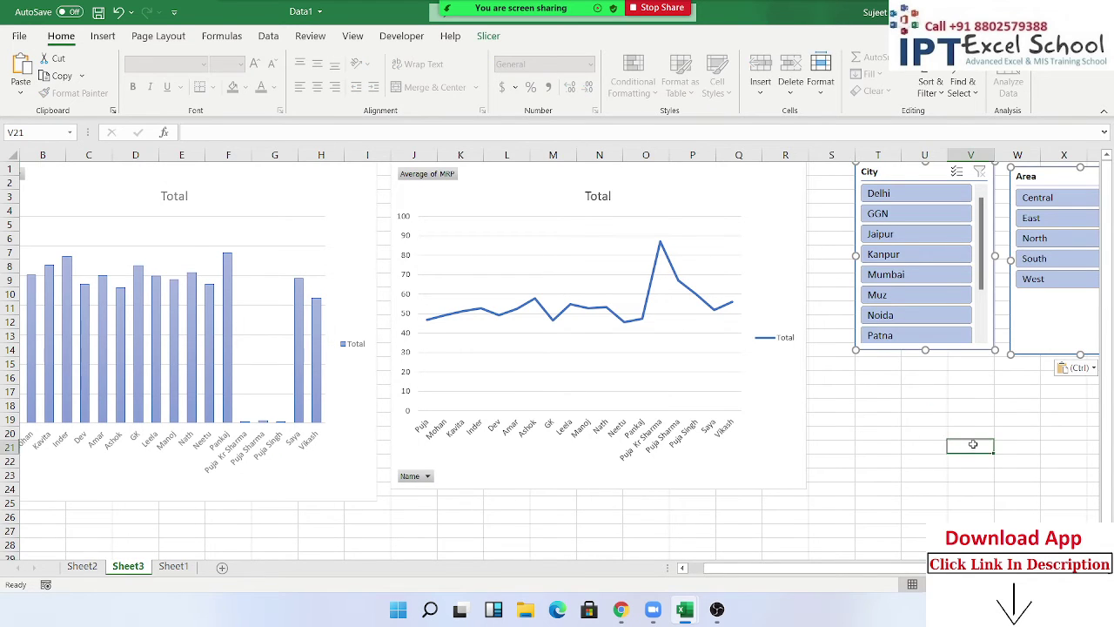
left_click_drag(888, 170, 857, 171)
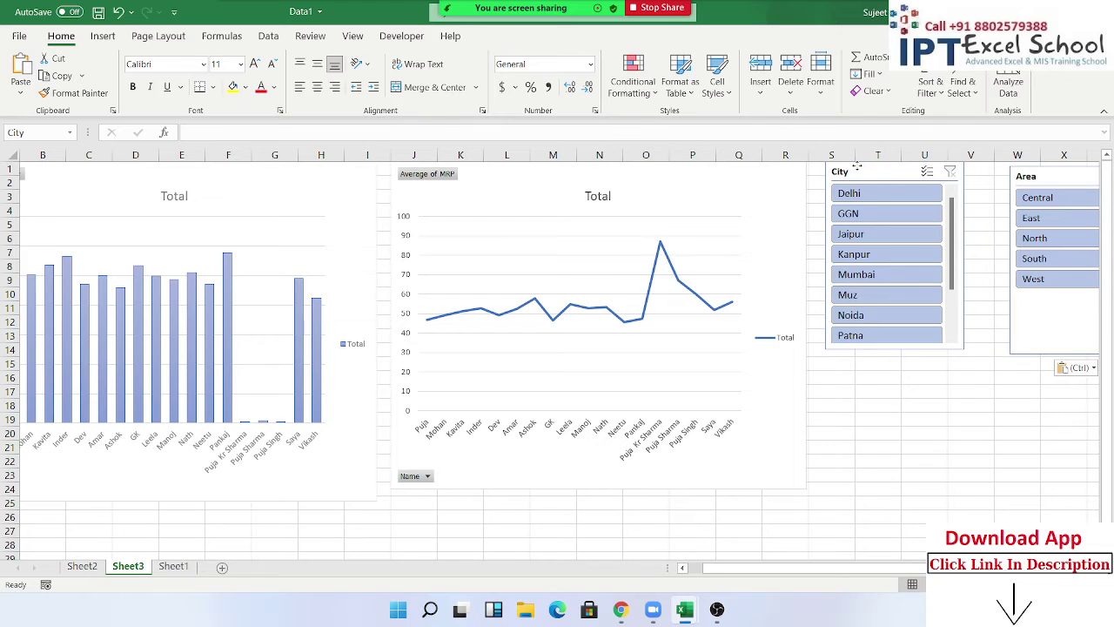
left_click_drag(1042, 176, 1005, 171)
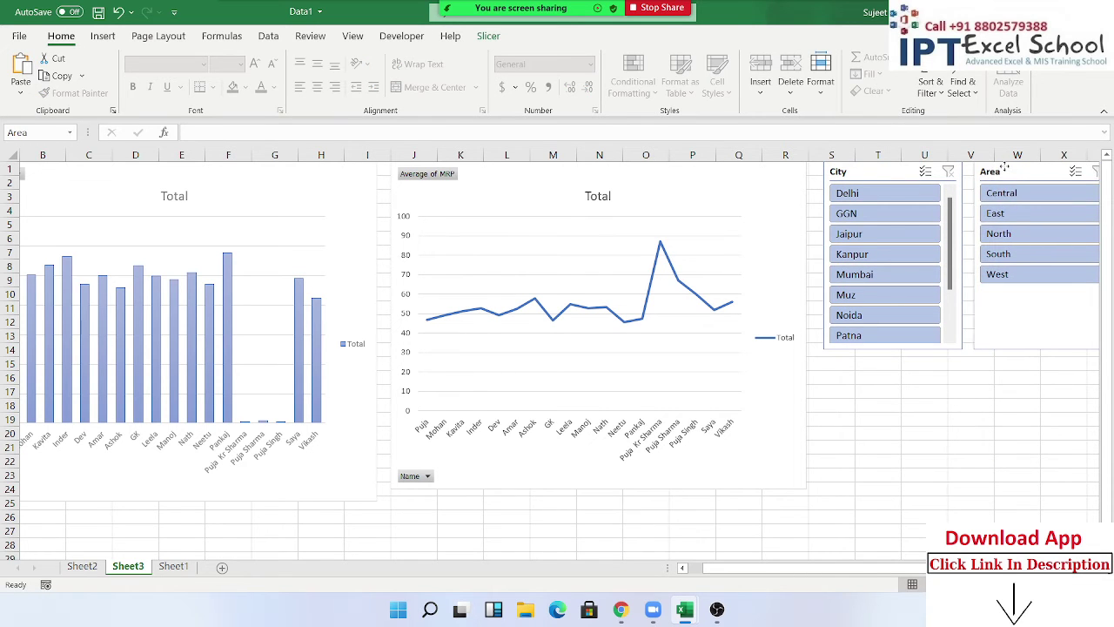
Step: Preview the charts filtered to Delhi, GGN and Jaipur one at a time, then clear the City filter
left_click(1017, 486)
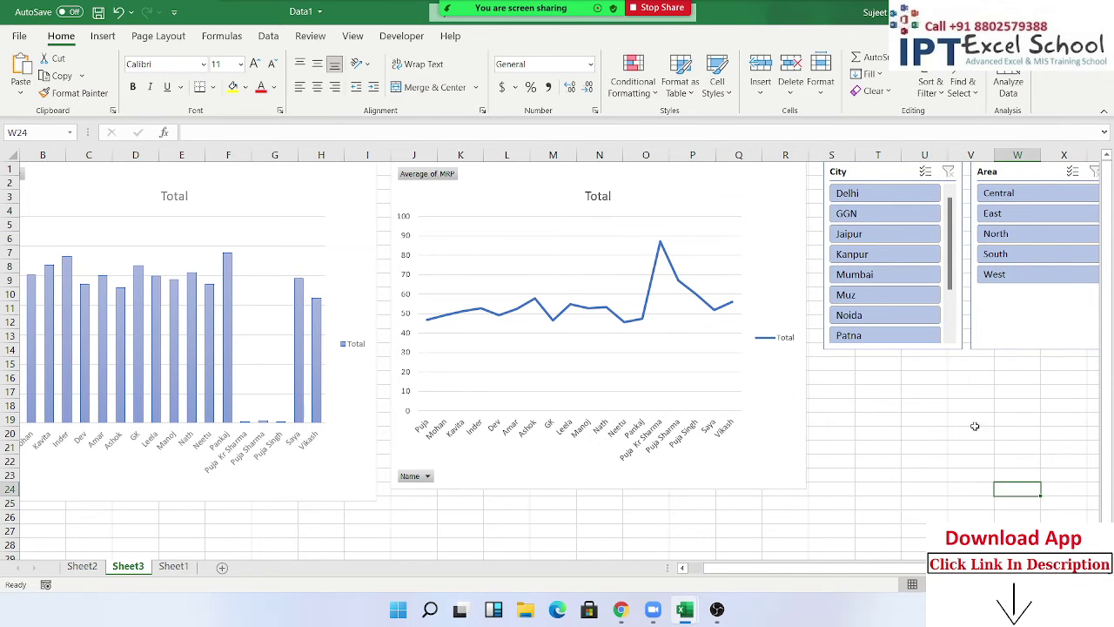
left_click(867, 193)
left_click(868, 216)
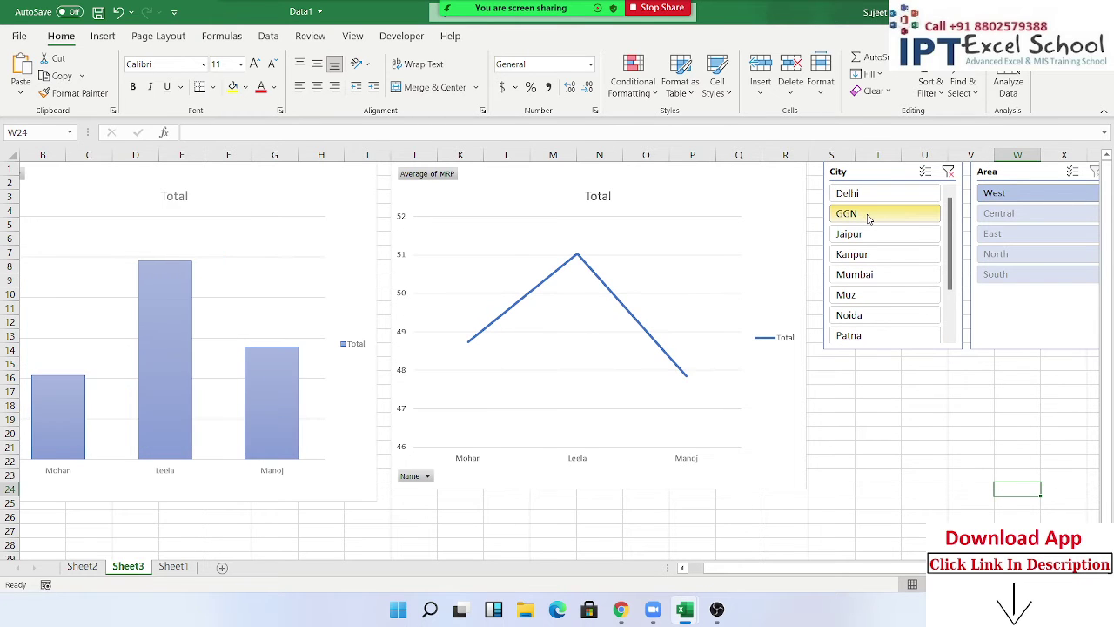
left_click(868, 233)
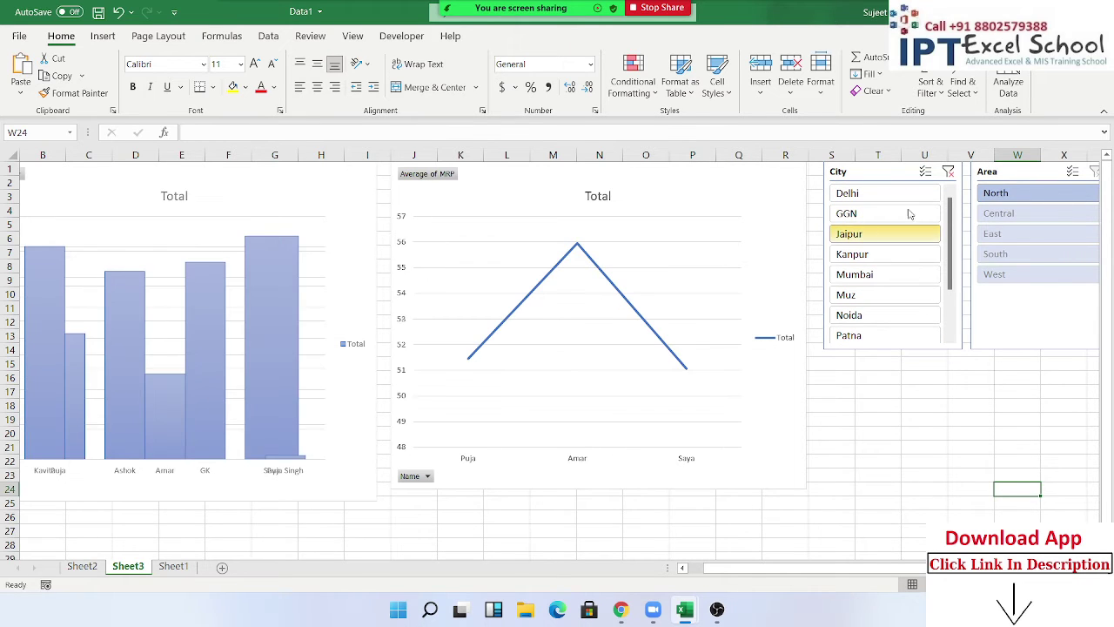
left_click(949, 172)
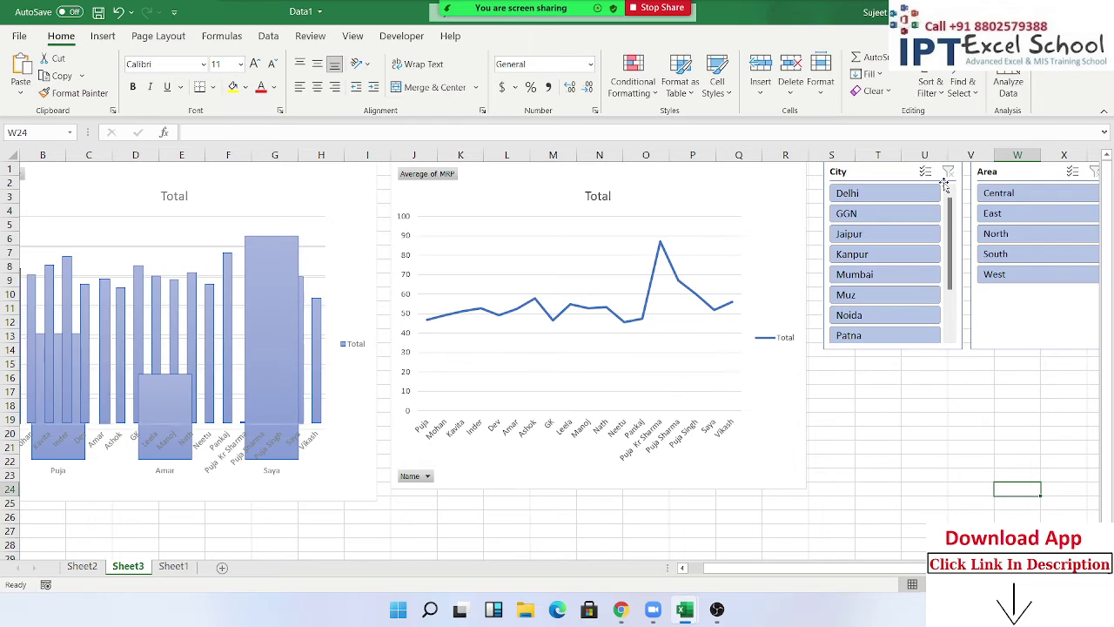
Step: Filter the City slicer to Delhi, GGN and Jaipur together and check the filtered pivot values on Sheet2
left_click(900, 195)
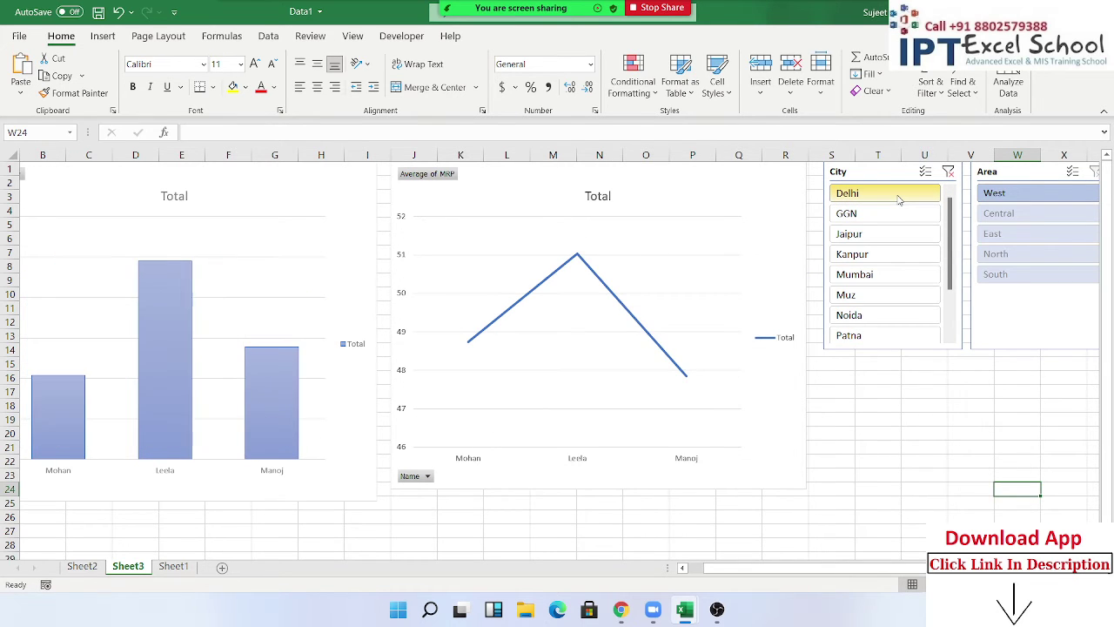
left_click(899, 213, "ctrl")
left_click(899, 234, "ctrl")
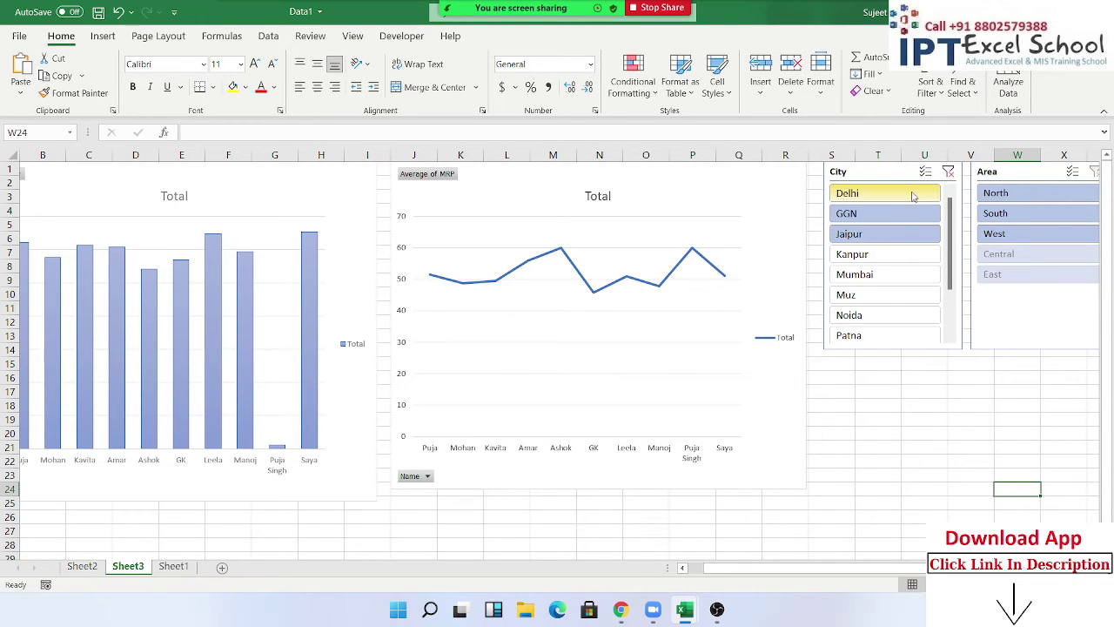
left_click(82, 567)
left_click(128, 282)
left_click(414, 280)
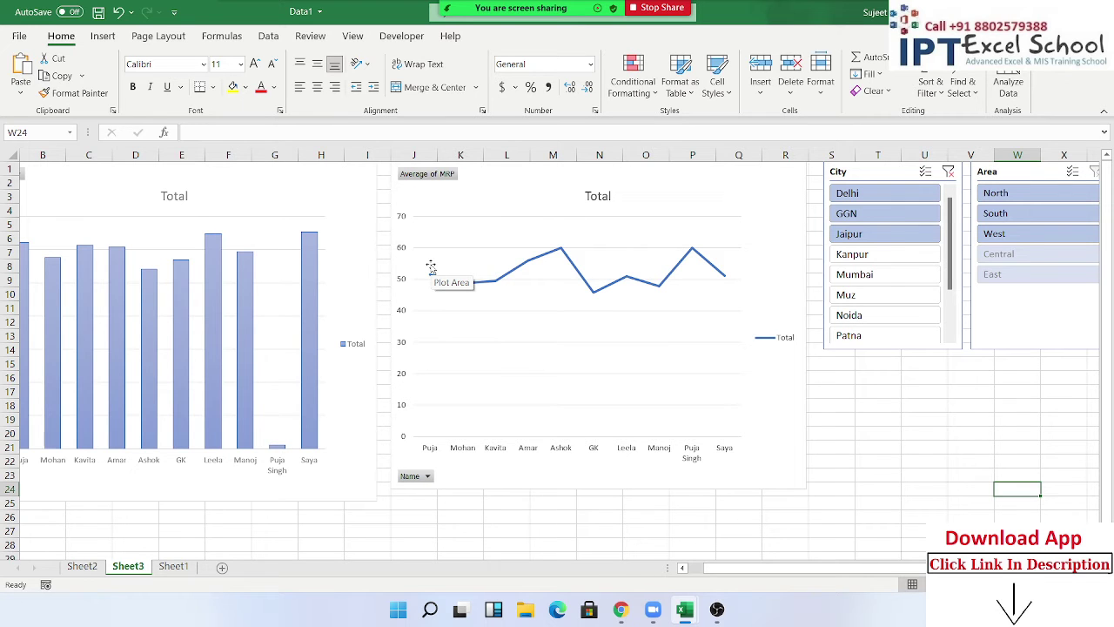
Step: Select all of Sheet1's data and convert it into a table with headers
left_click(175, 567)
key("ctrl+shift+Right")
key("ctrl+shift+Down")
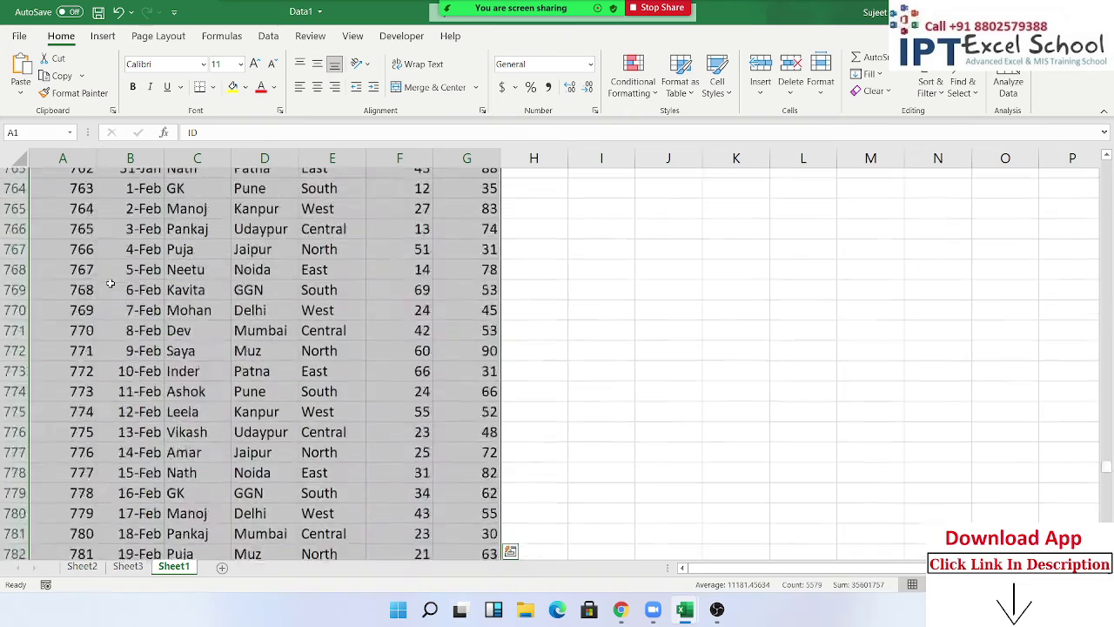
left_click(103, 36)
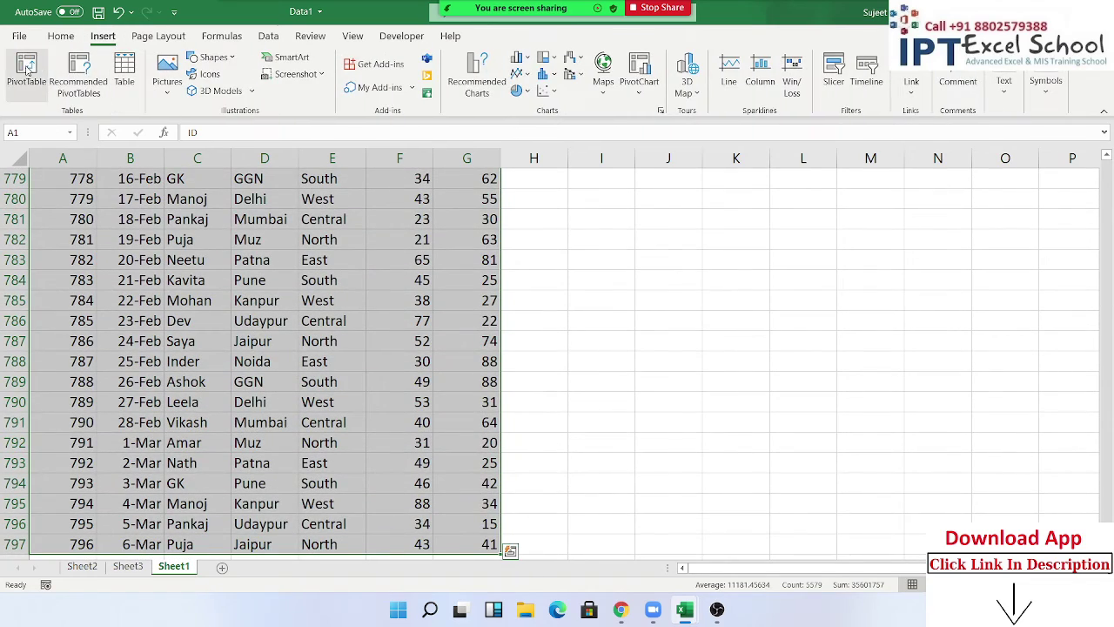
left_click(28, 71)
key("Return")
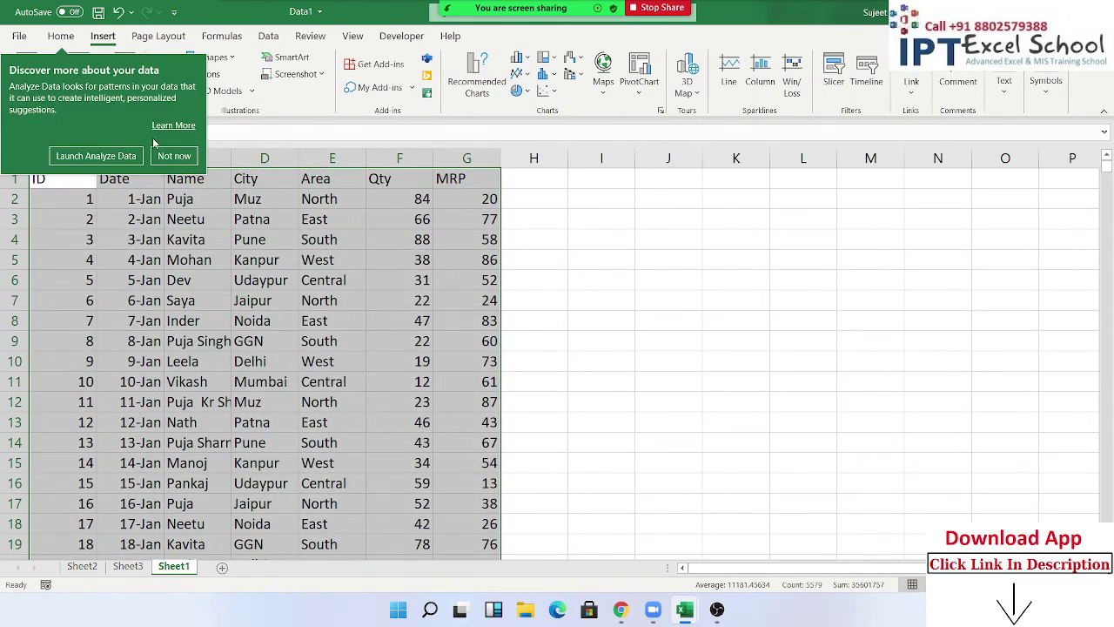
left_click(174, 155)
left_click(133, 82)
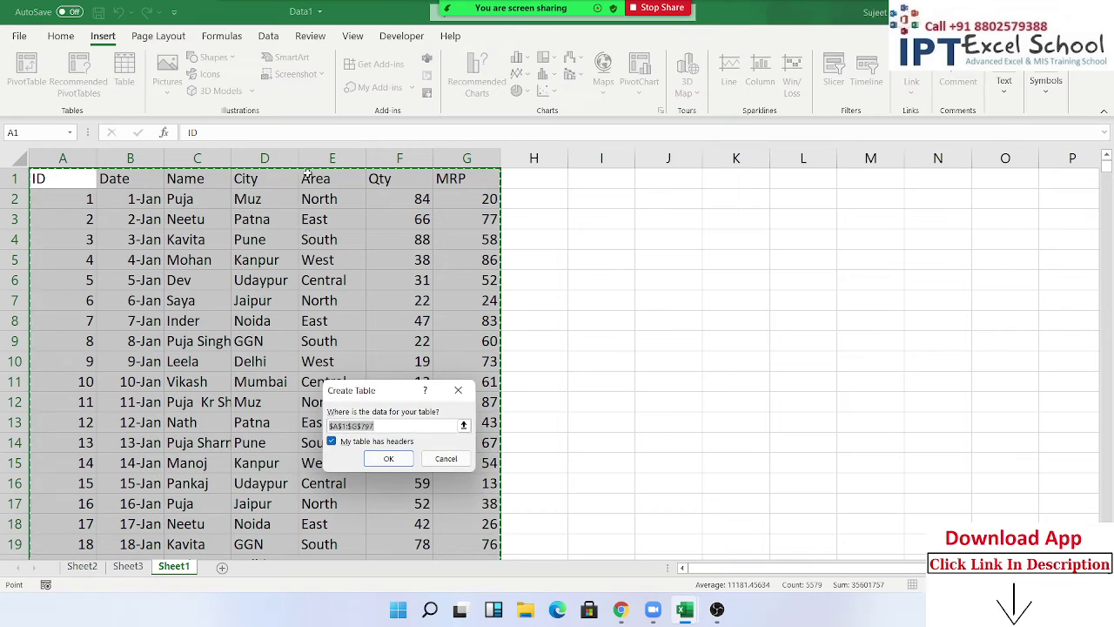
left_click(388, 463)
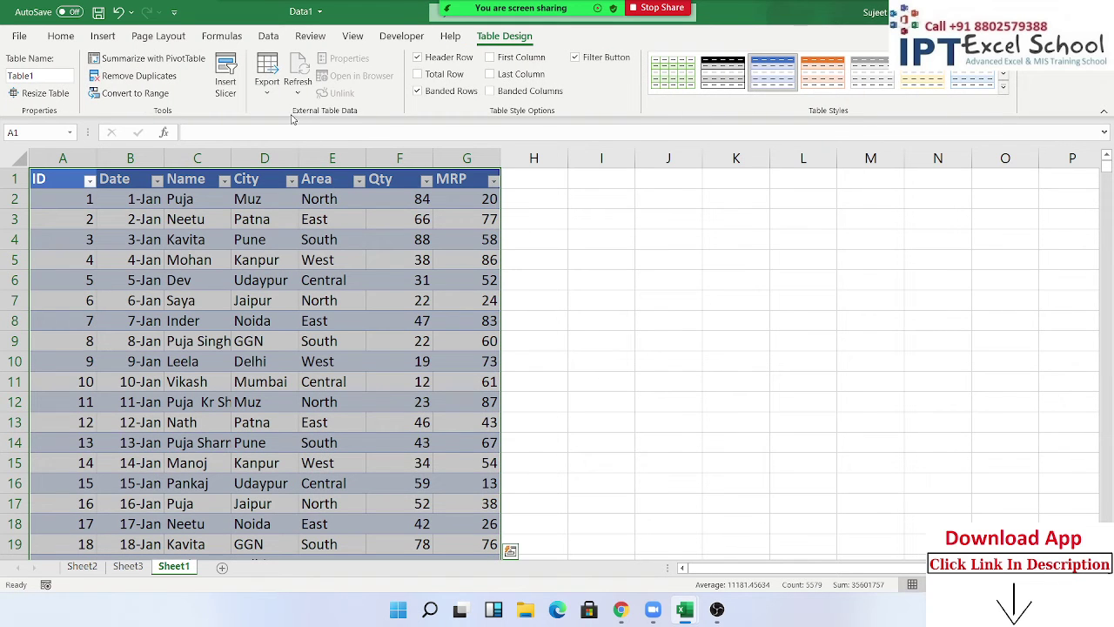
Step: Insert table slicers for Name, City and Area
left_click(228, 85)
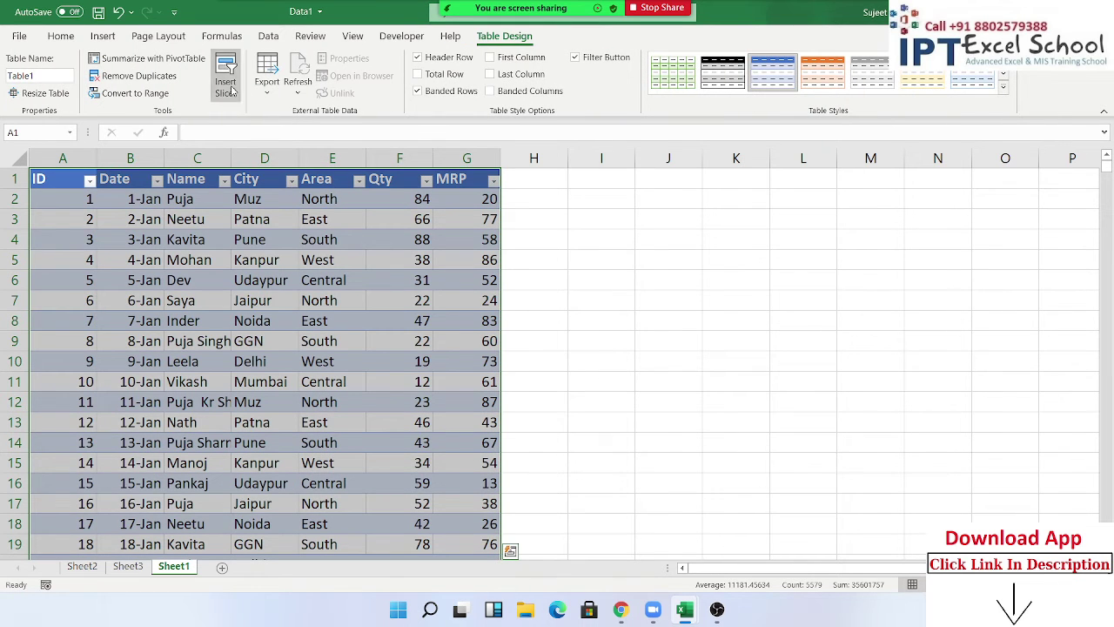
left_click(328, 337)
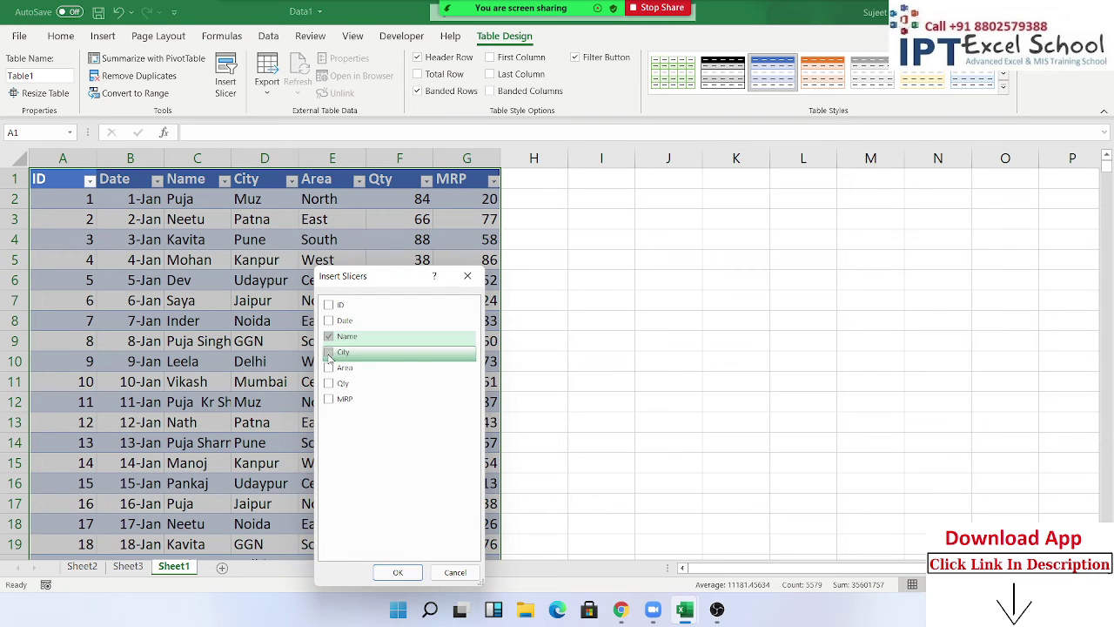
left_click(328, 352)
left_click(328, 368)
left_click(397, 570)
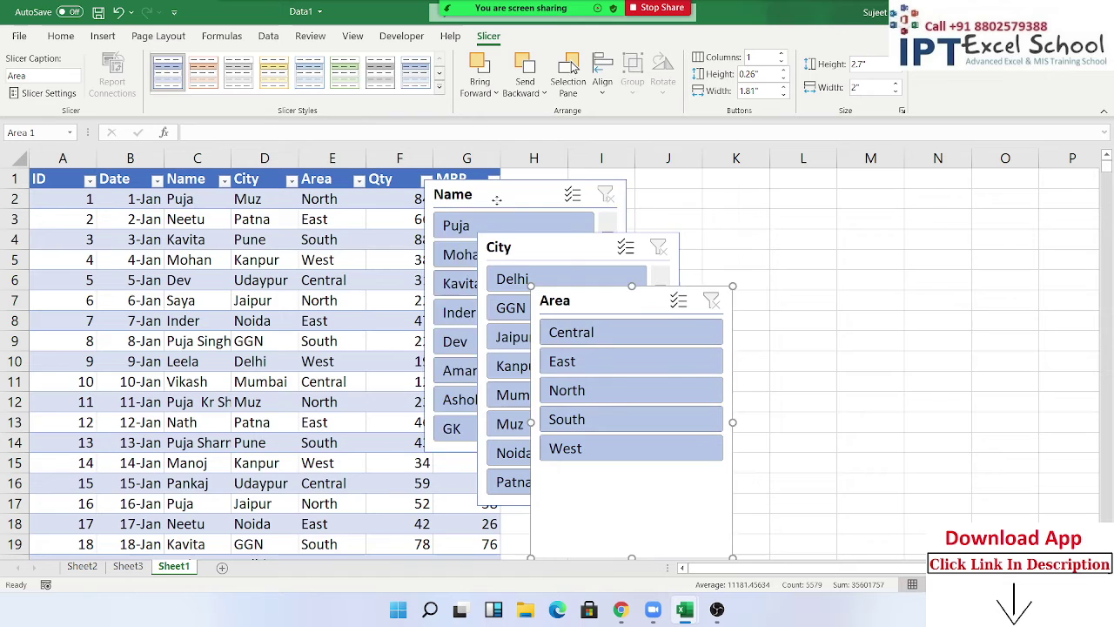
Step: Arrange the Name, City and Area slicers in a row to the right of the table
left_click_drag(497, 200, 578, 190)
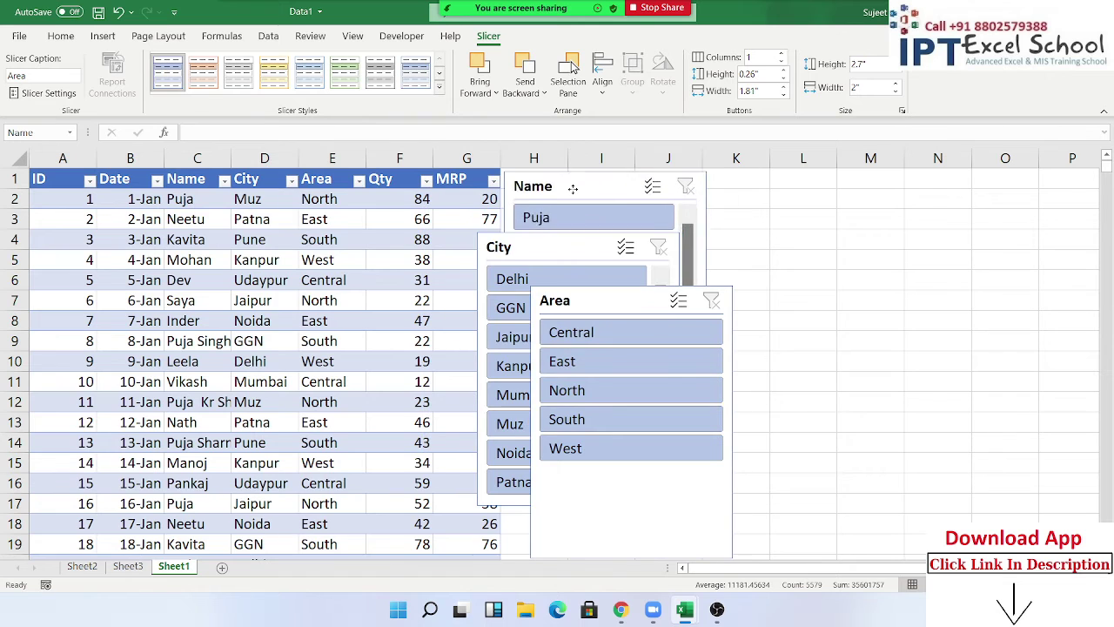
mouse_move(500, 249)
left_mouse_down()
mouse_move(598, 251)
mouse_move(782, 182)
left_mouse_up()
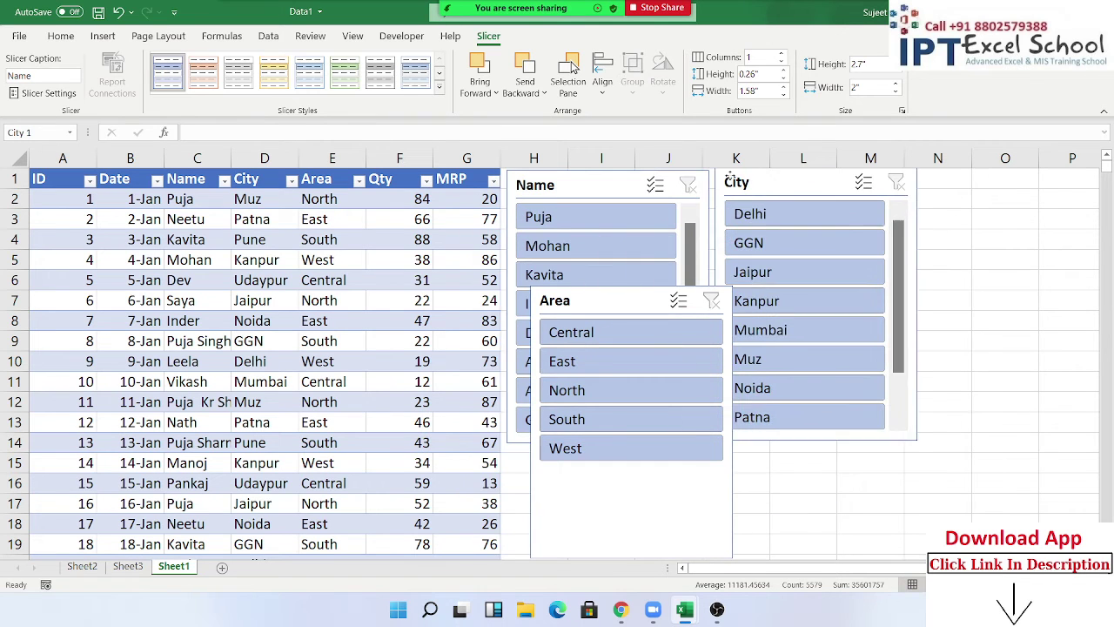
mouse_move(587, 300)
left_mouse_down()
mouse_move(928, 260)
mouse_move(978, 165)
left_mouse_up()
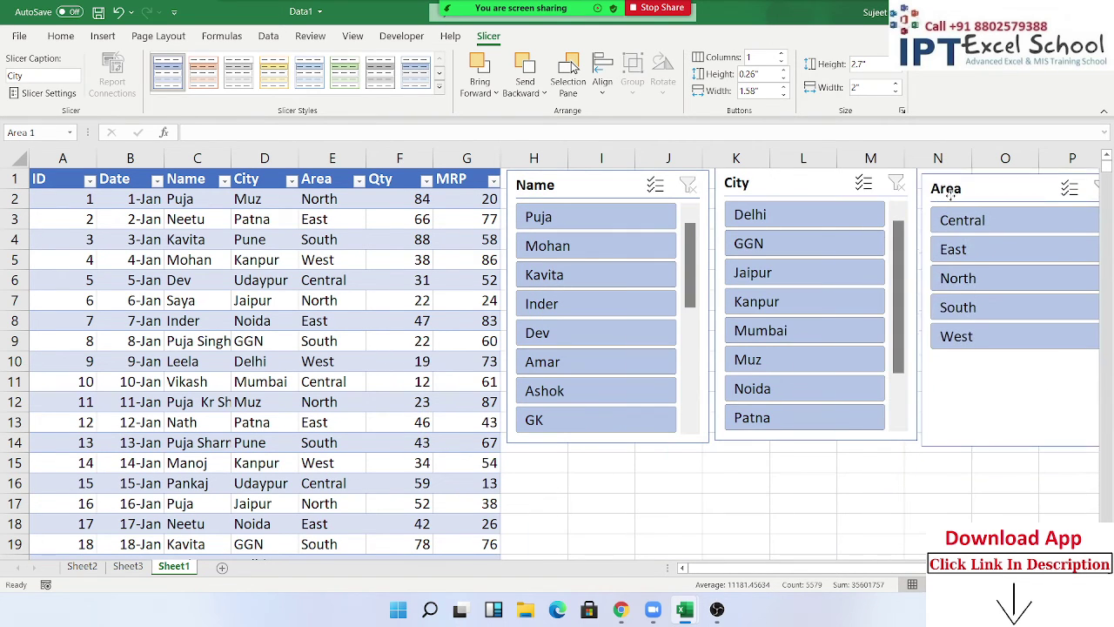
left_click_drag(527, 451, 576, 498)
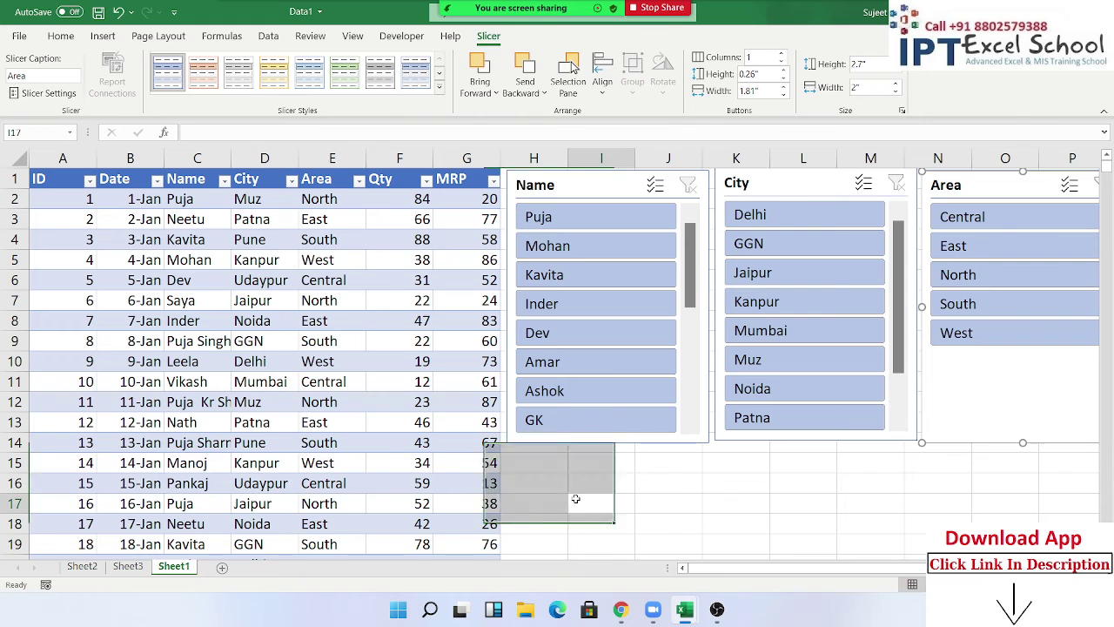
Step: Test the table slicers by filtering rows to one name, Jaipur and the North area
left_click(562, 216)
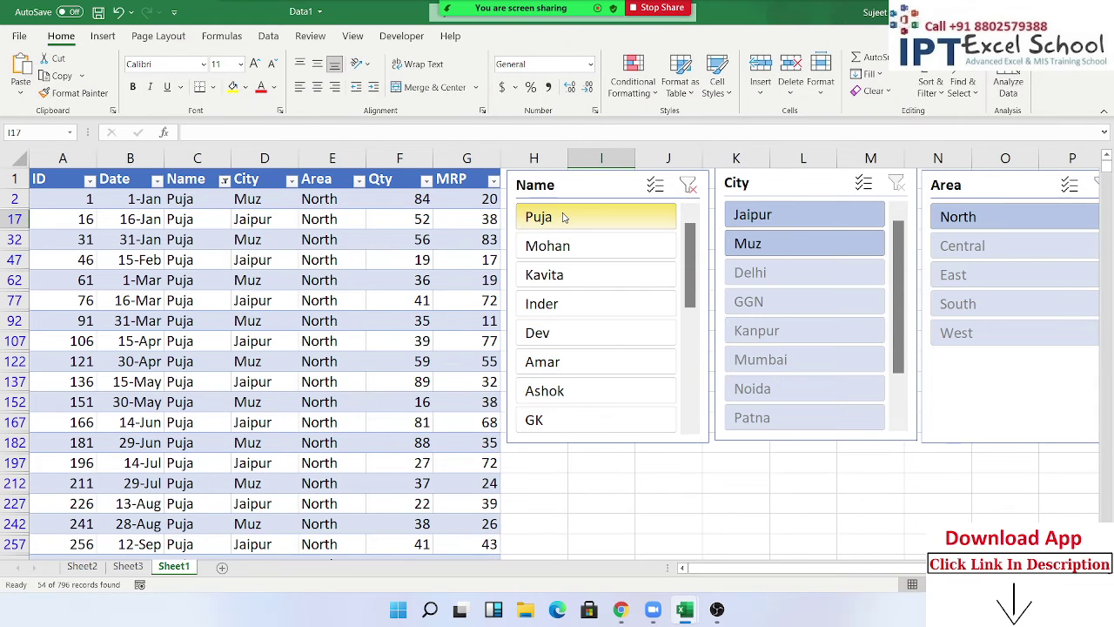
left_click(761, 216)
left_click(958, 217)
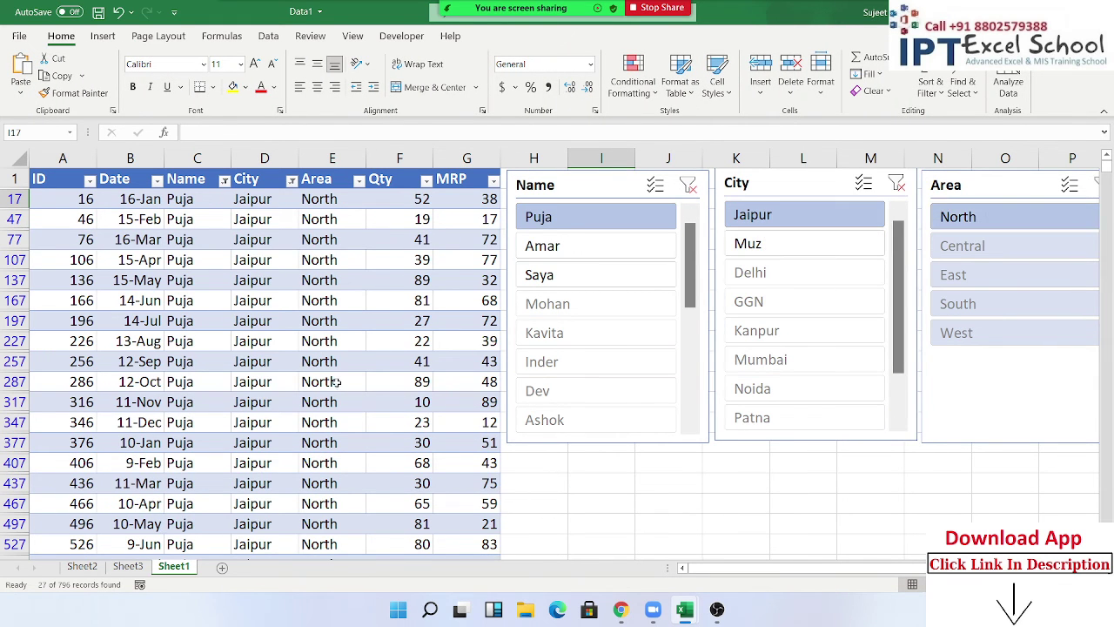
scroll(334, 383, "down", 2)
scroll(334, 383, "up", 2)
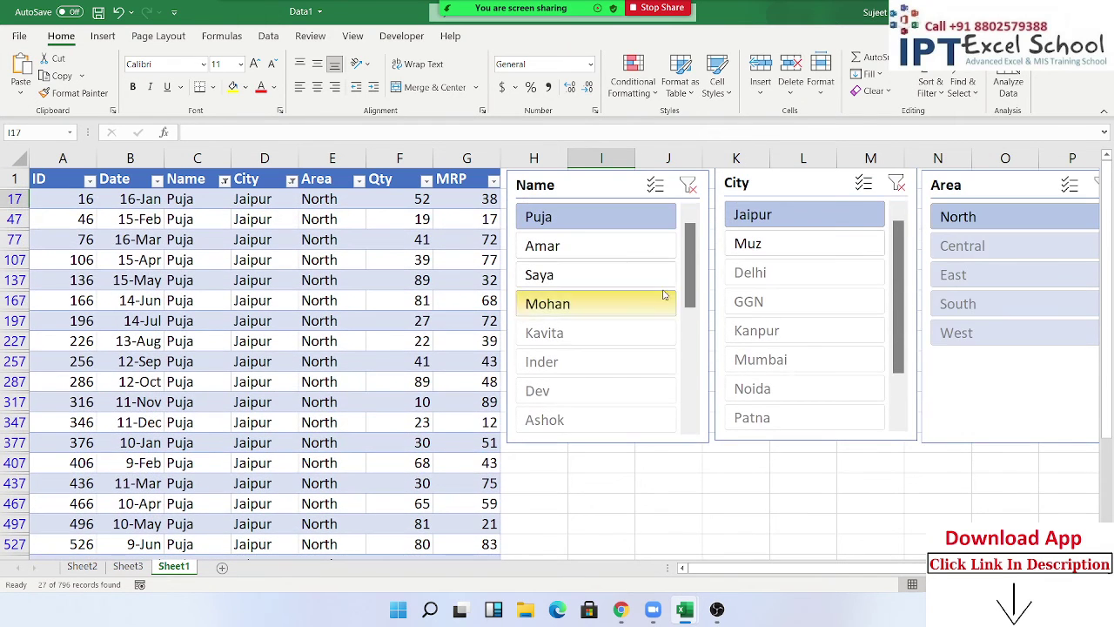
left_click(1036, 216)
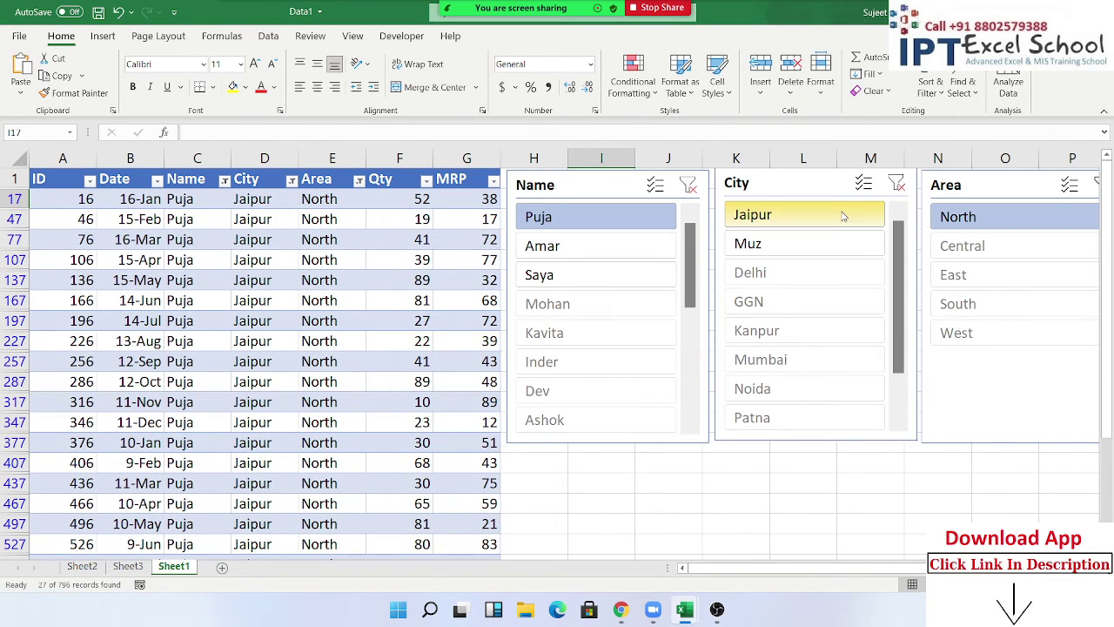
Step: Clear the Name and City slicer filters, then bring up Sheet3's chart dashboard
left_click(684, 191)
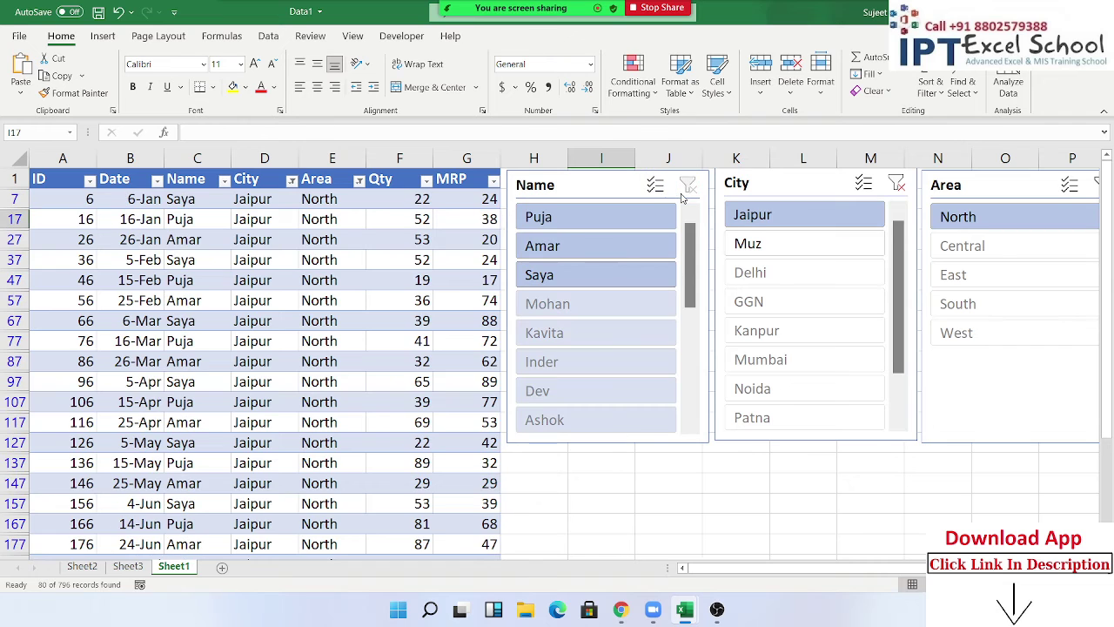
left_click(897, 183)
left_click(1041, 195)
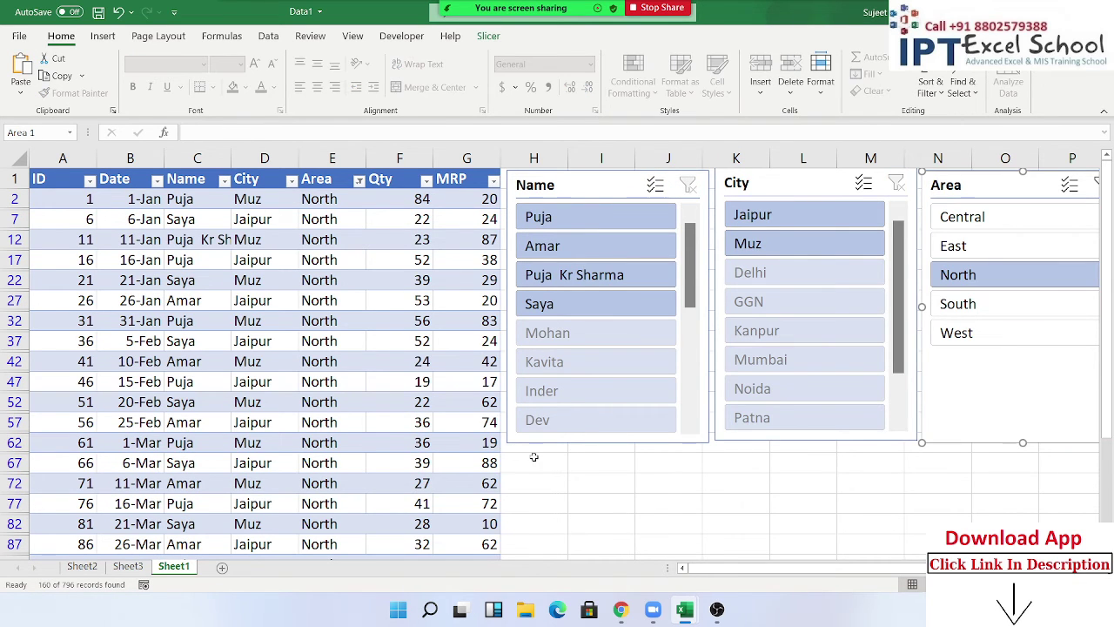
left_click(329, 383)
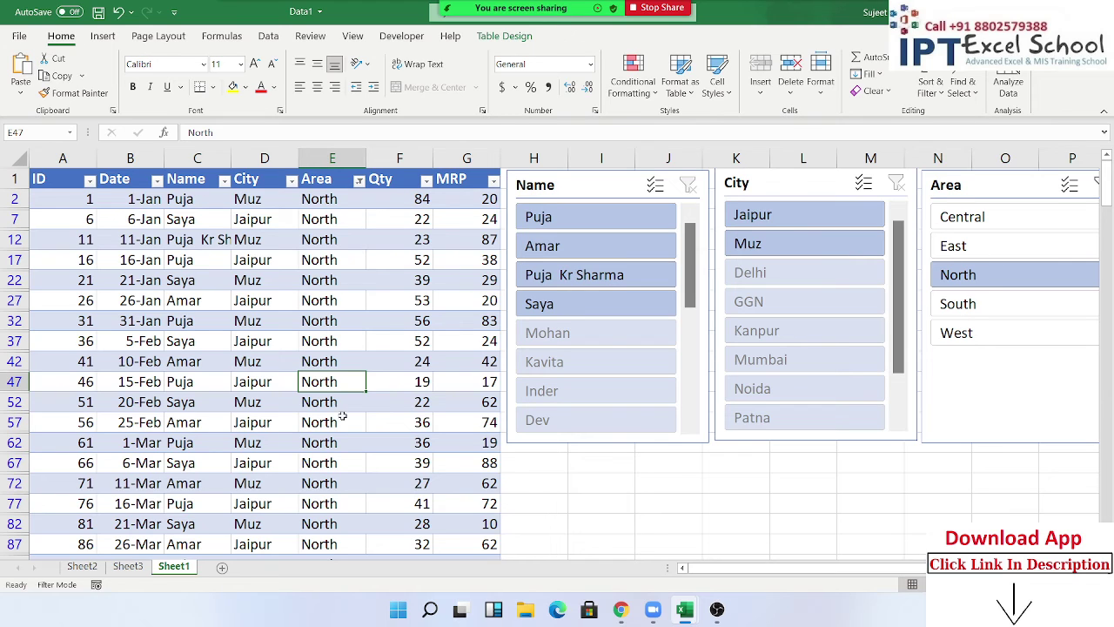
mouse_move(624, 614)
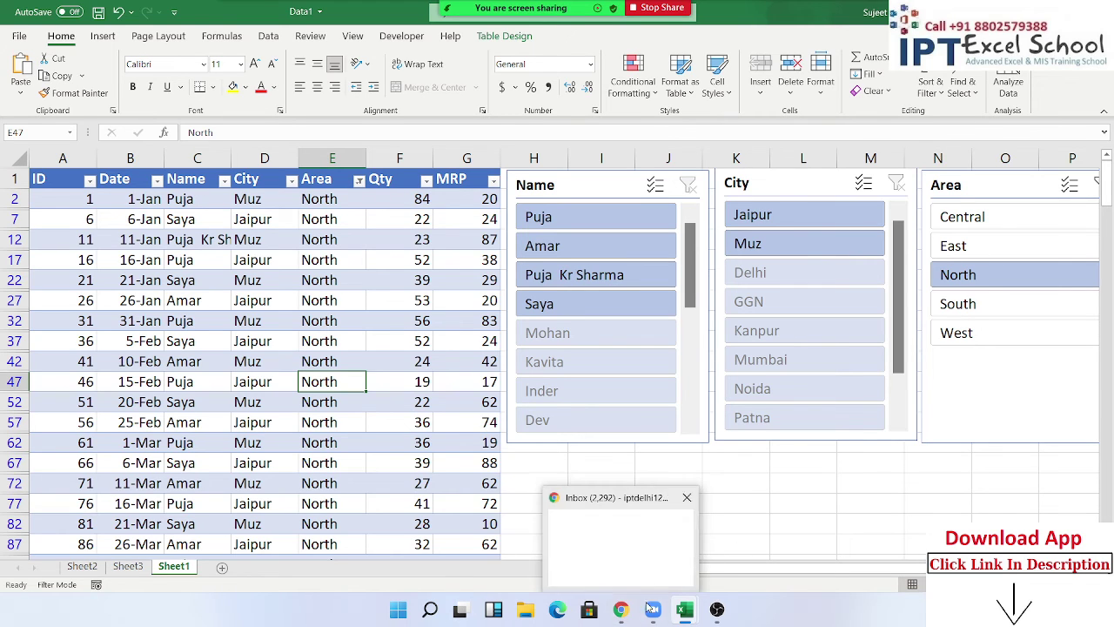
left_click(623, 615)
left_click(625, 615)
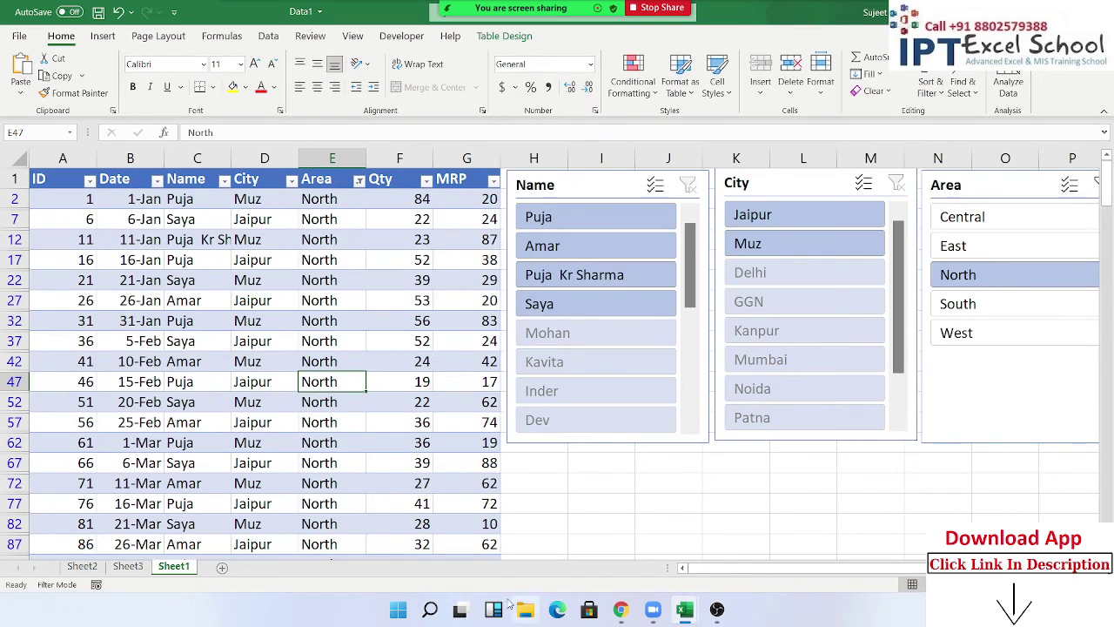
left_click(131, 567)
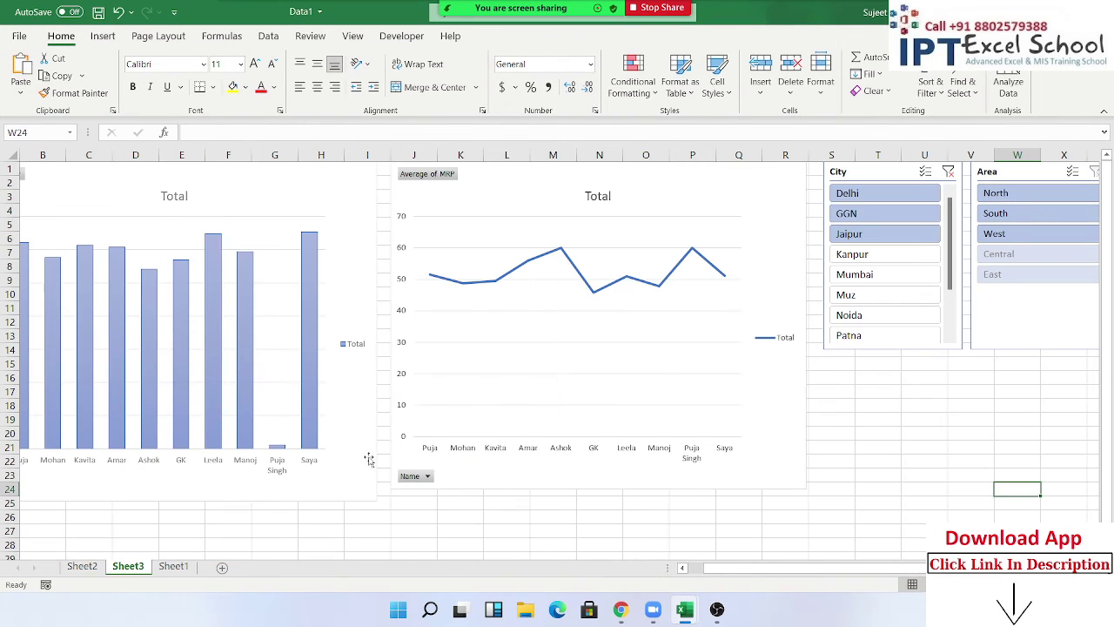
Step: Insert a Date timeline linked to the Average of MRP pivot on Sheet2
left_click(87, 567)
left_click(322, 276)
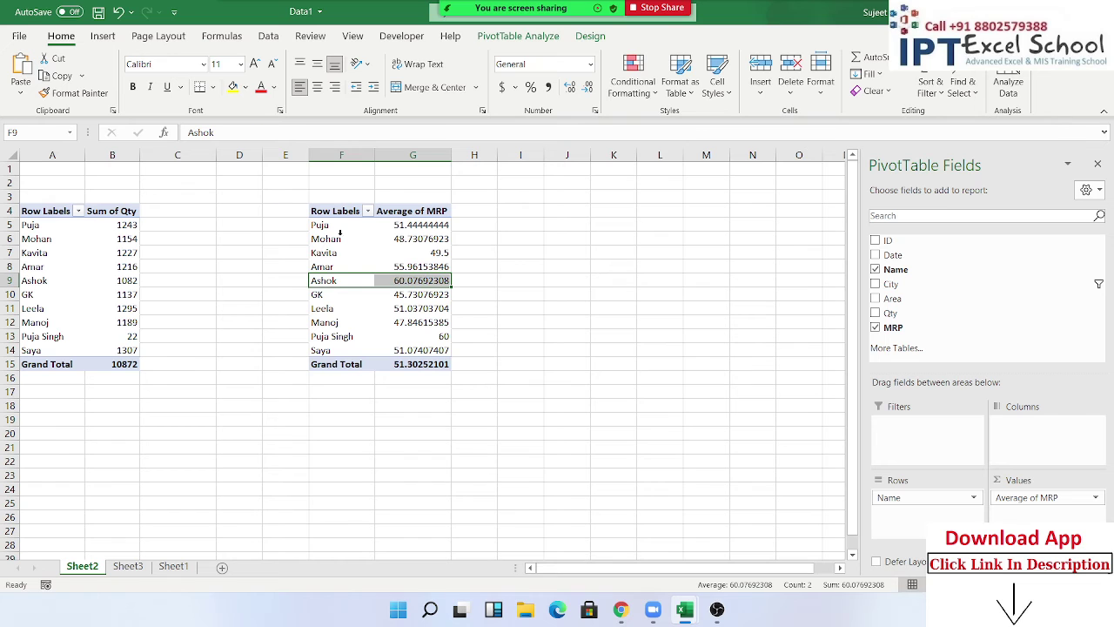
left_click(311, 266)
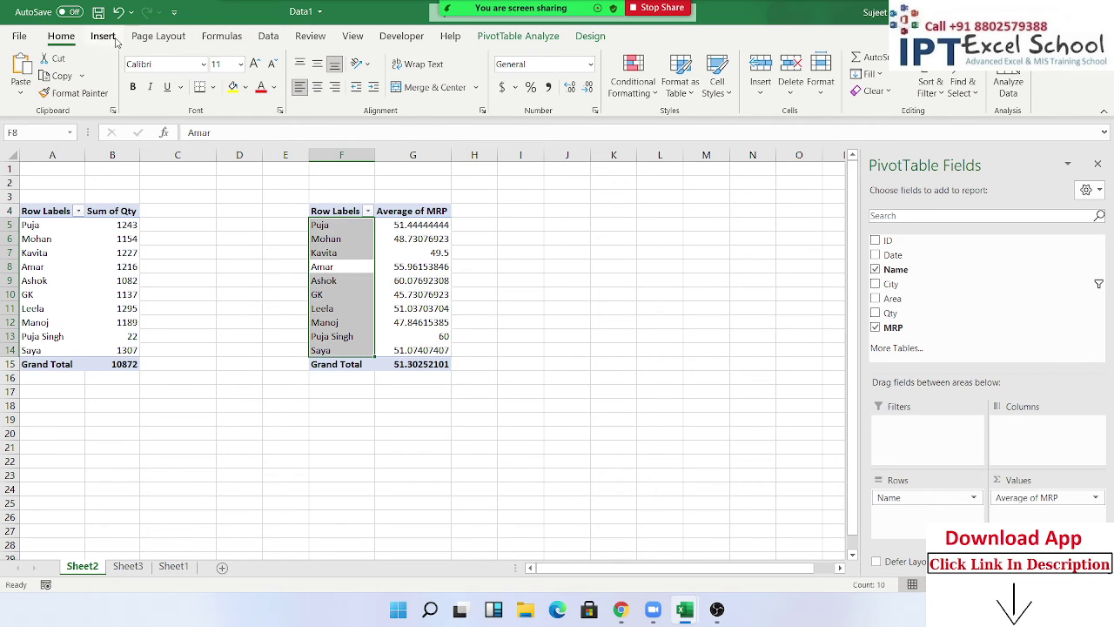
left_click(518, 36)
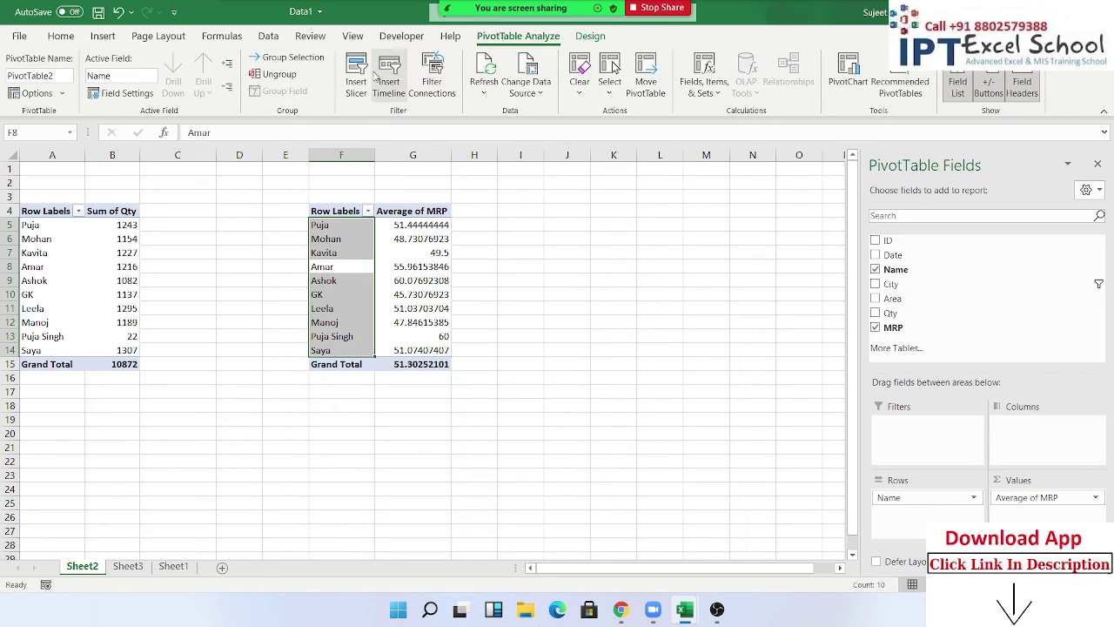
left_click(386, 79)
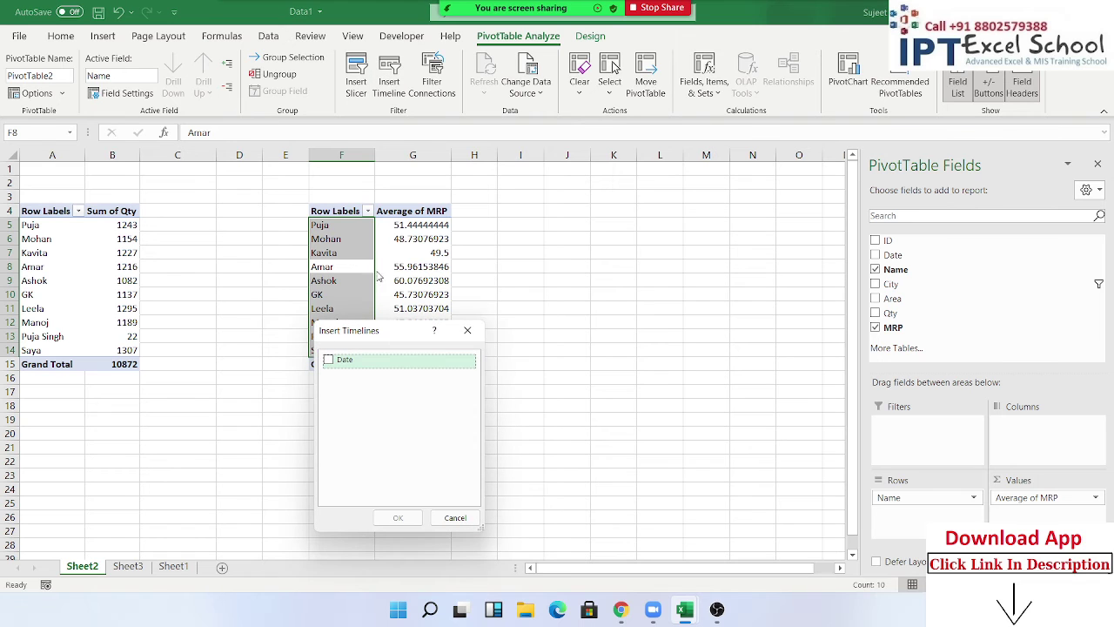
left_click_drag(372, 336, 614, 221)
left_click(573, 245)
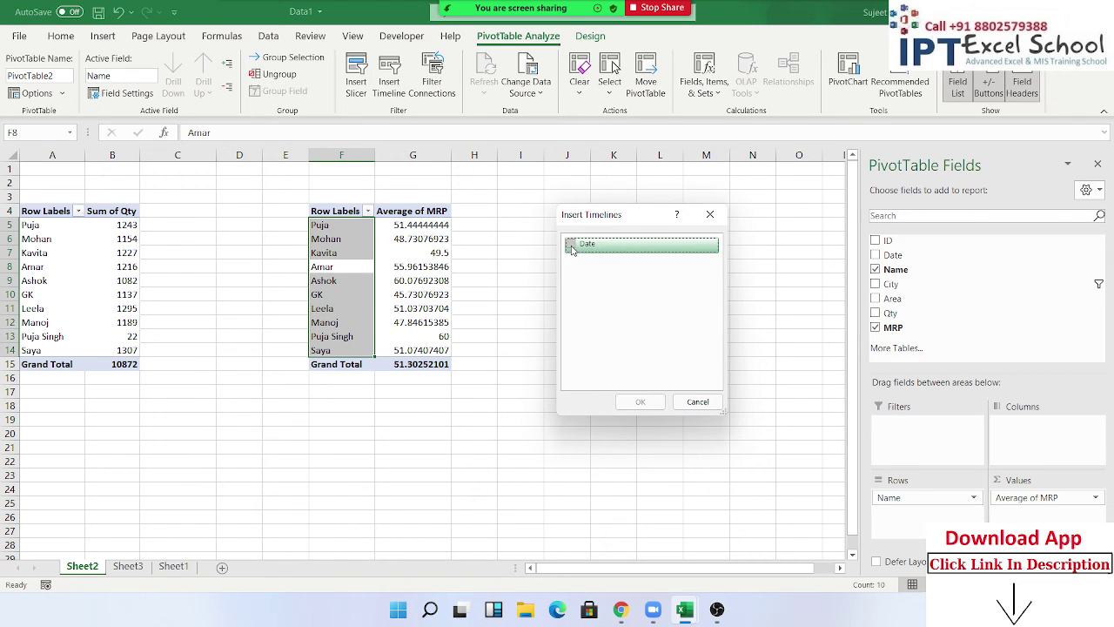
left_click(640, 401)
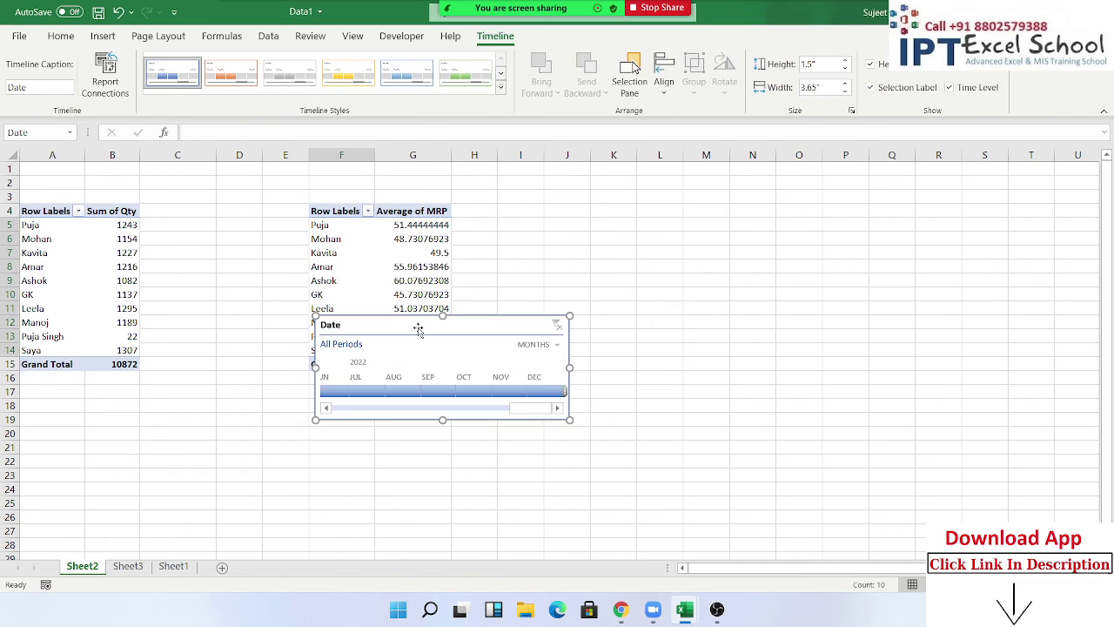
Step: Place the timeline right of the pivots and try month filters from Jul 2022 to Jul–Dec 2022
mouse_move(421, 321)
left_mouse_down()
mouse_move(717, 261)
mouse_move(645, 203)
left_mouse_up()
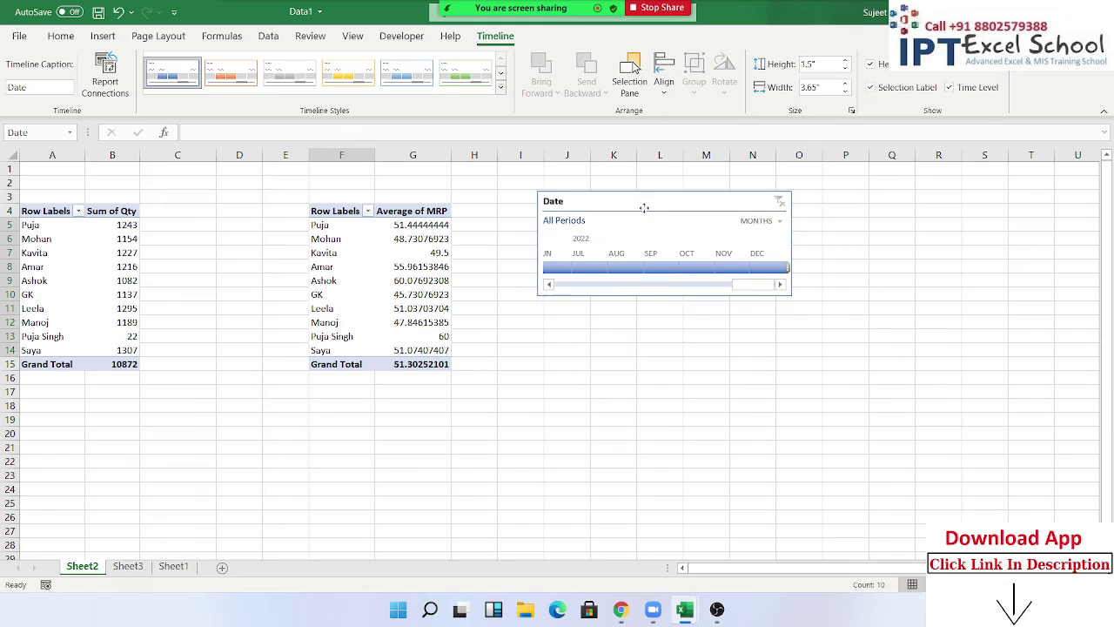
left_click(588, 275)
left_click(628, 270)
left_click(598, 275)
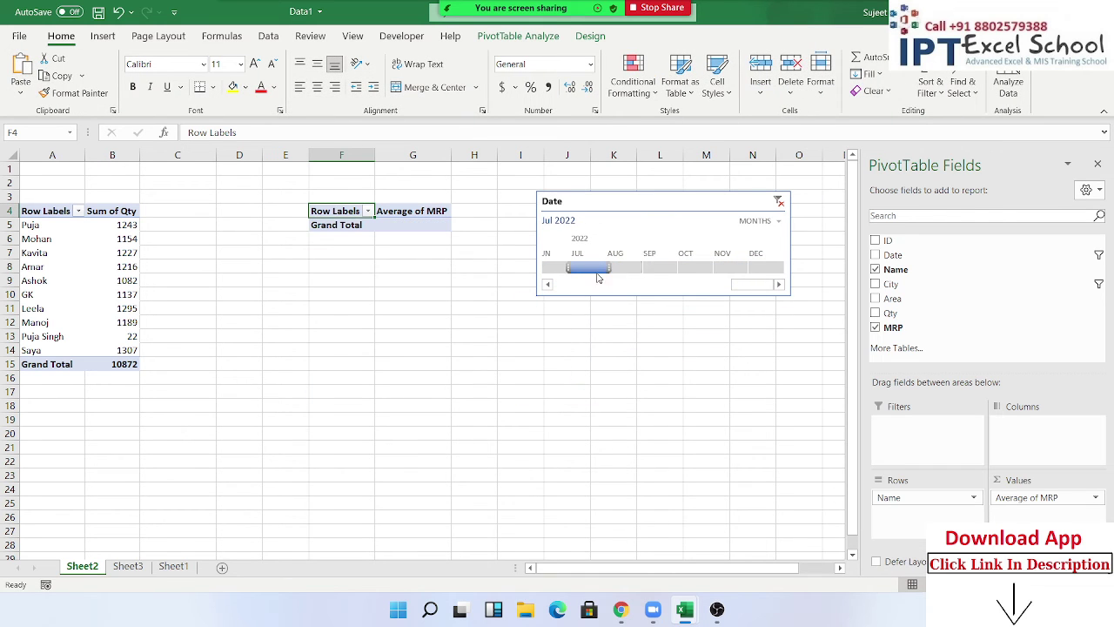
left_click_drag(609, 268, 786, 268)
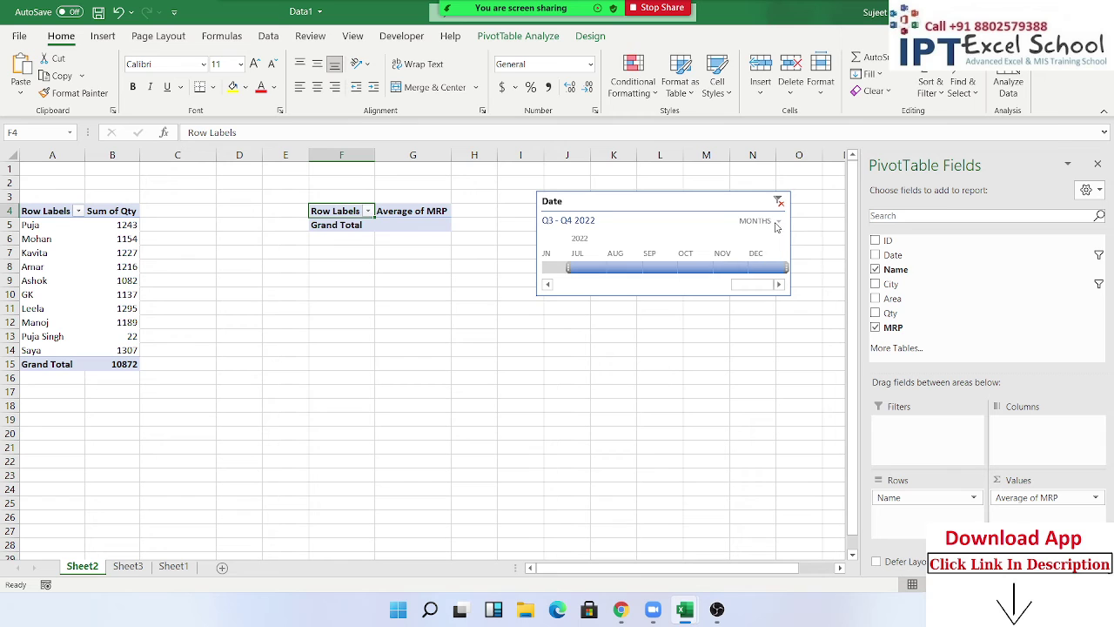
left_click(589, 270)
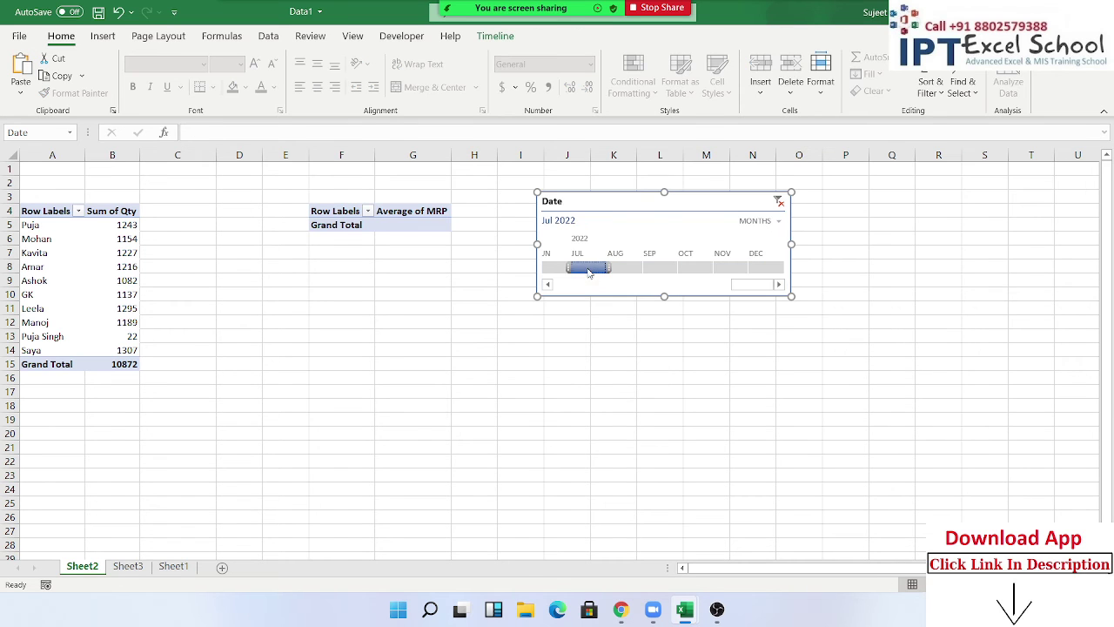
Step: Switch the timeline to quarters and filter the pivots to Q3 2020
left_click(774, 222)
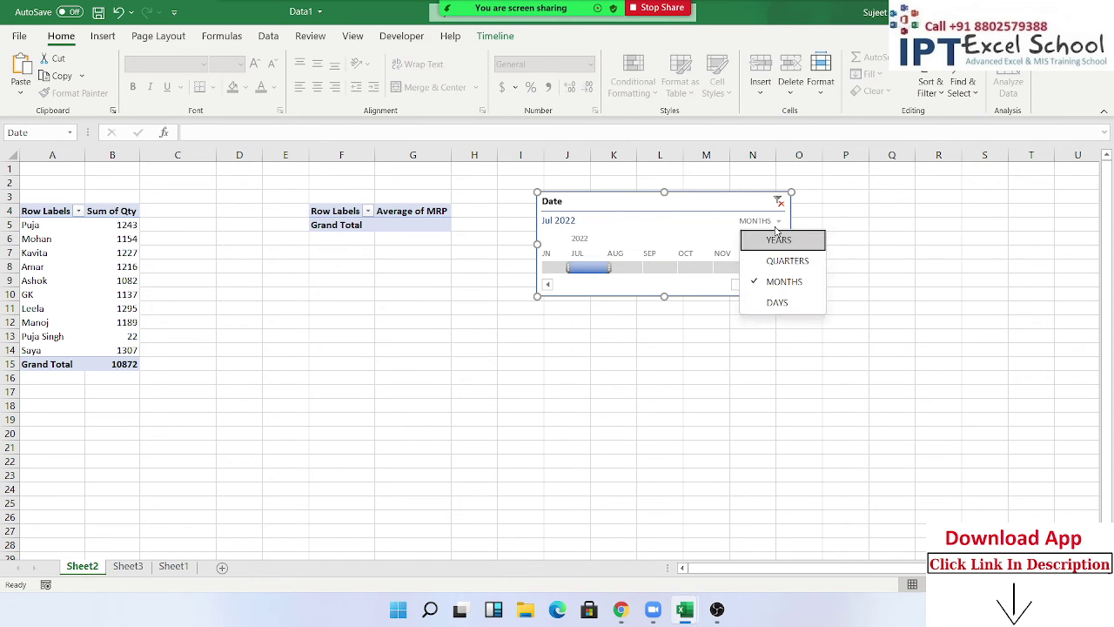
left_click(775, 264)
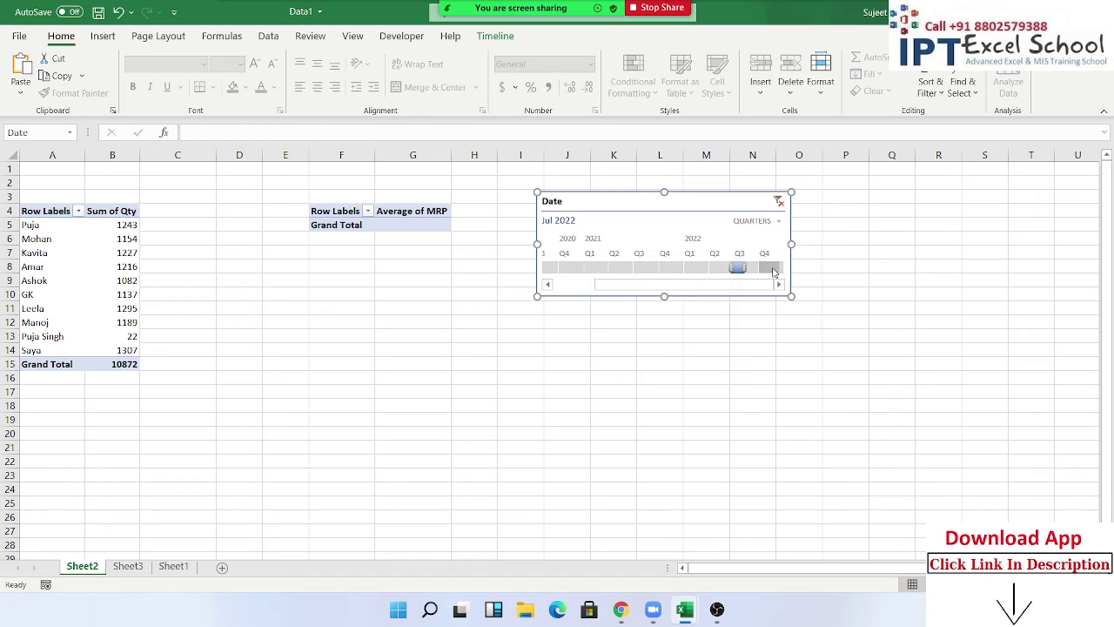
left_click(554, 268)
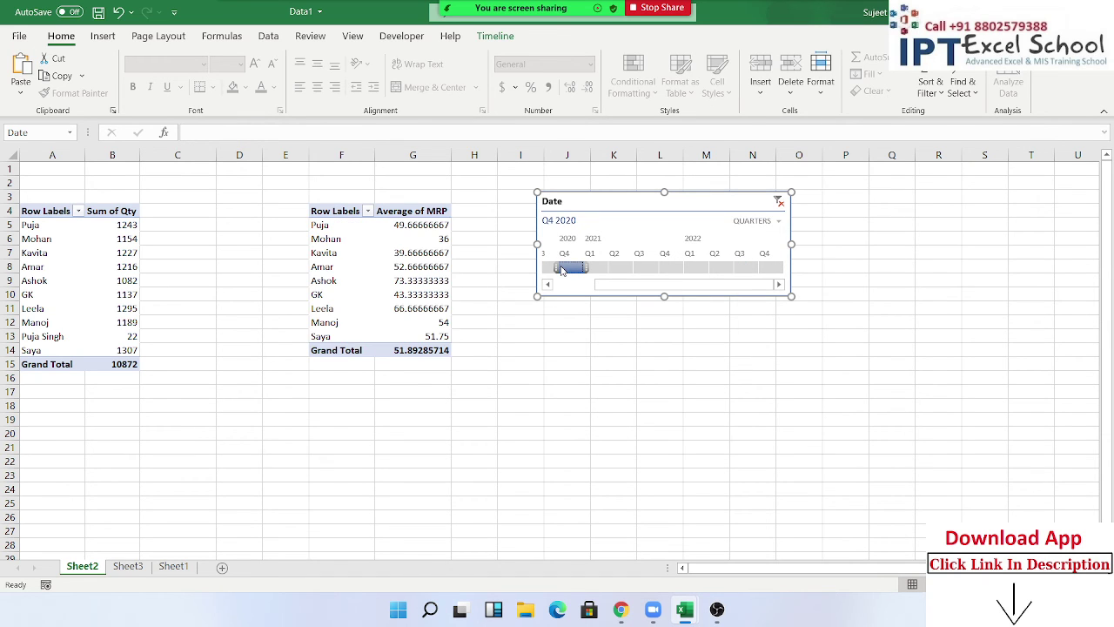
left_click_drag(553, 268, 597, 268)
left_click(558, 268)
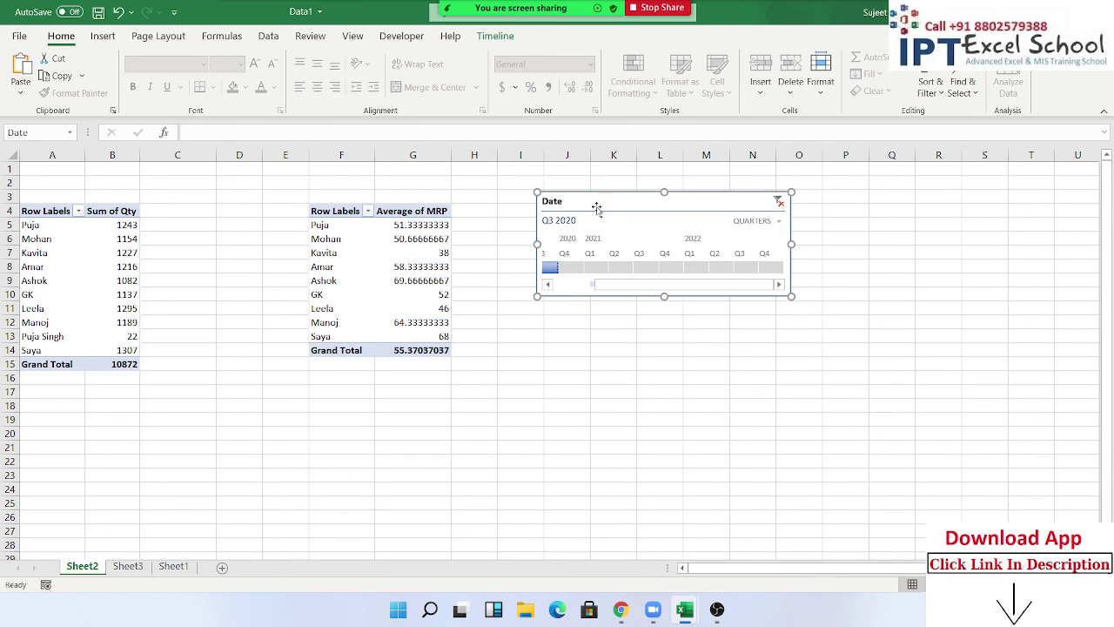
left_click(743, 222)
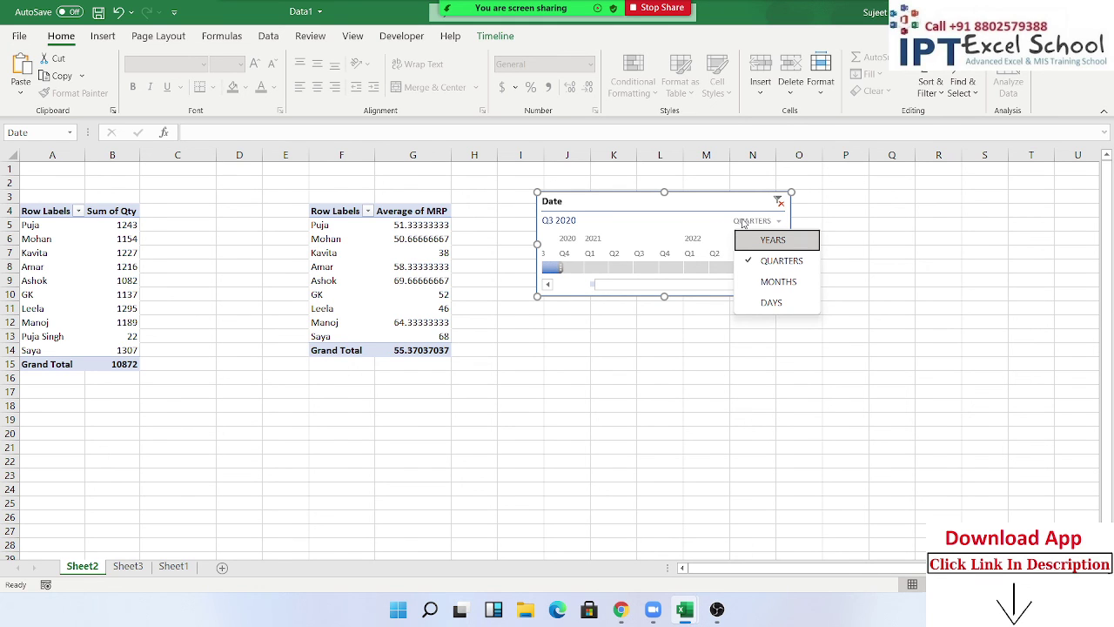
Step: Switch the timeline to years and try 2020, 2020–2021 and 2021, ending on 2020
left_click(752, 240)
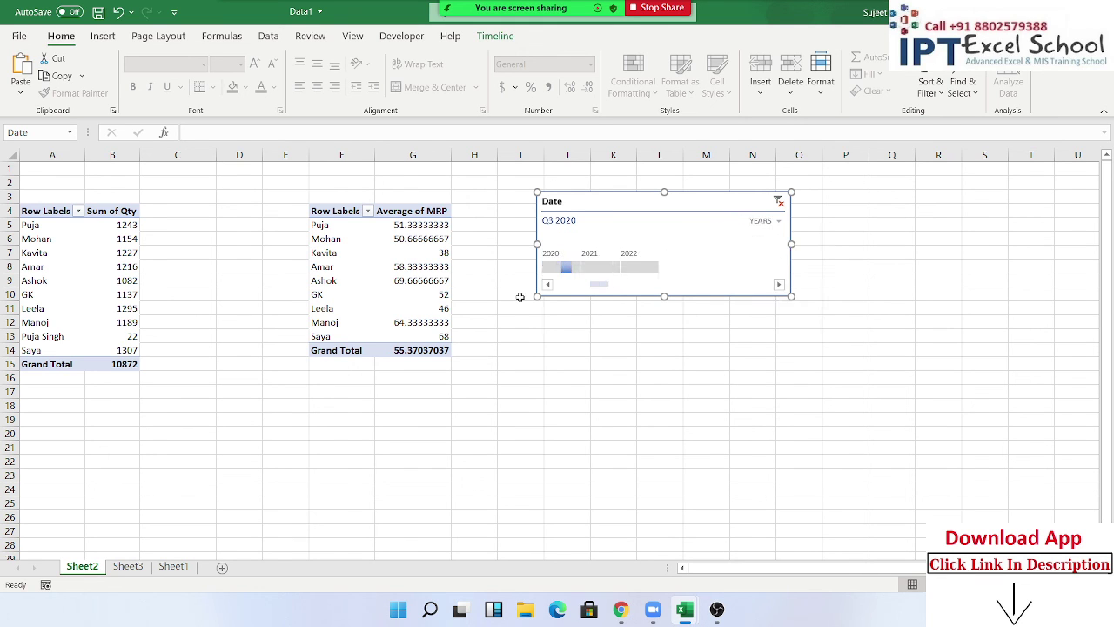
left_click(552, 268)
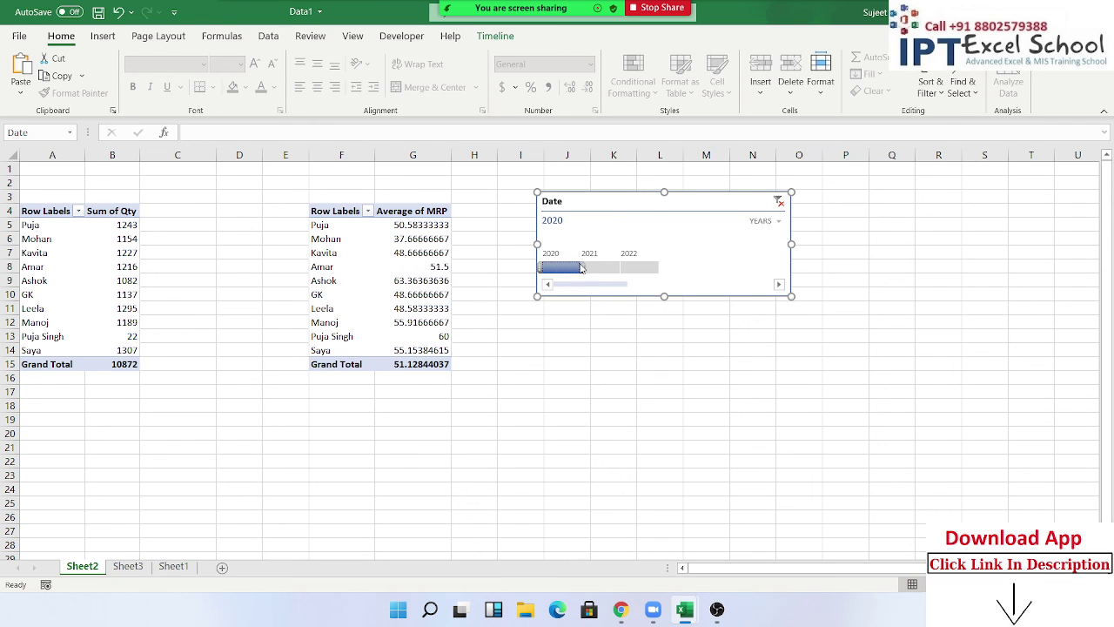
left_click_drag(581, 268, 622, 271)
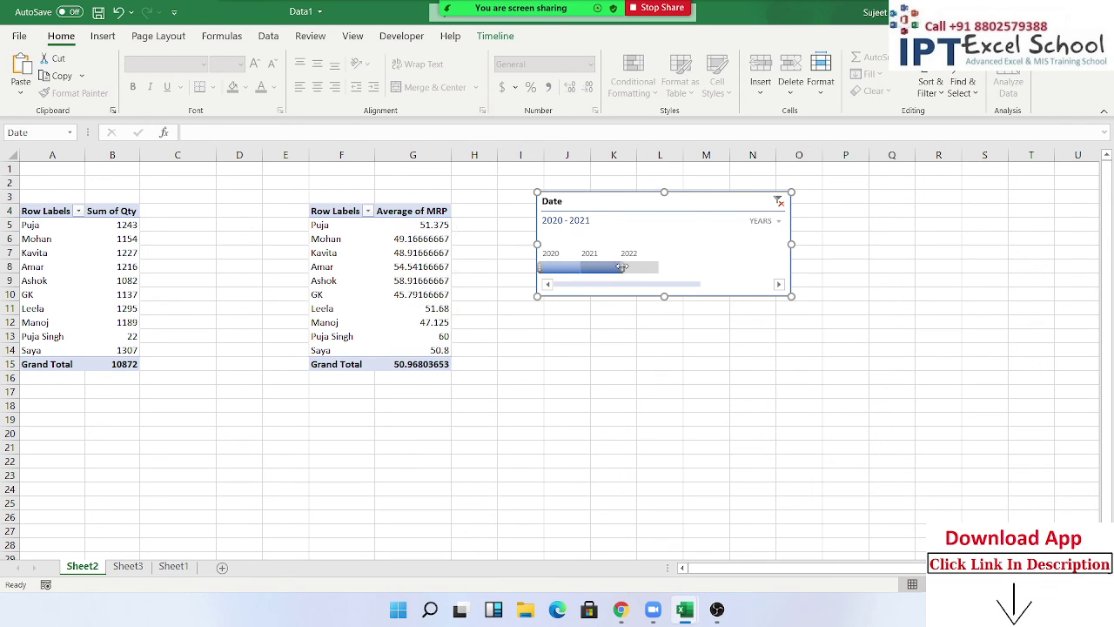
left_click(614, 270)
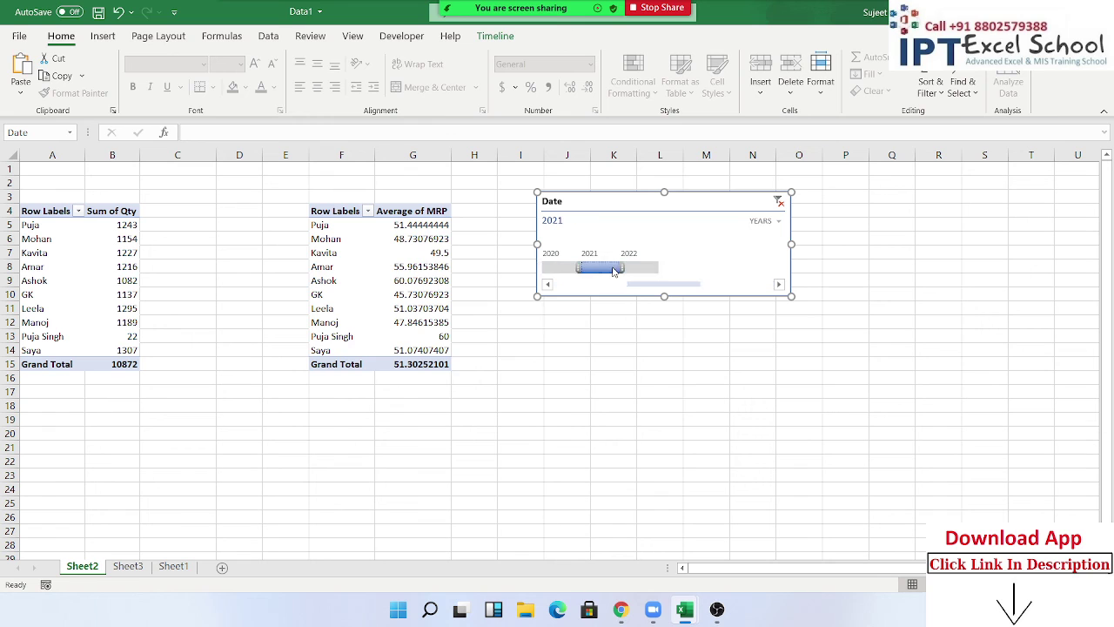
left_click(576, 272)
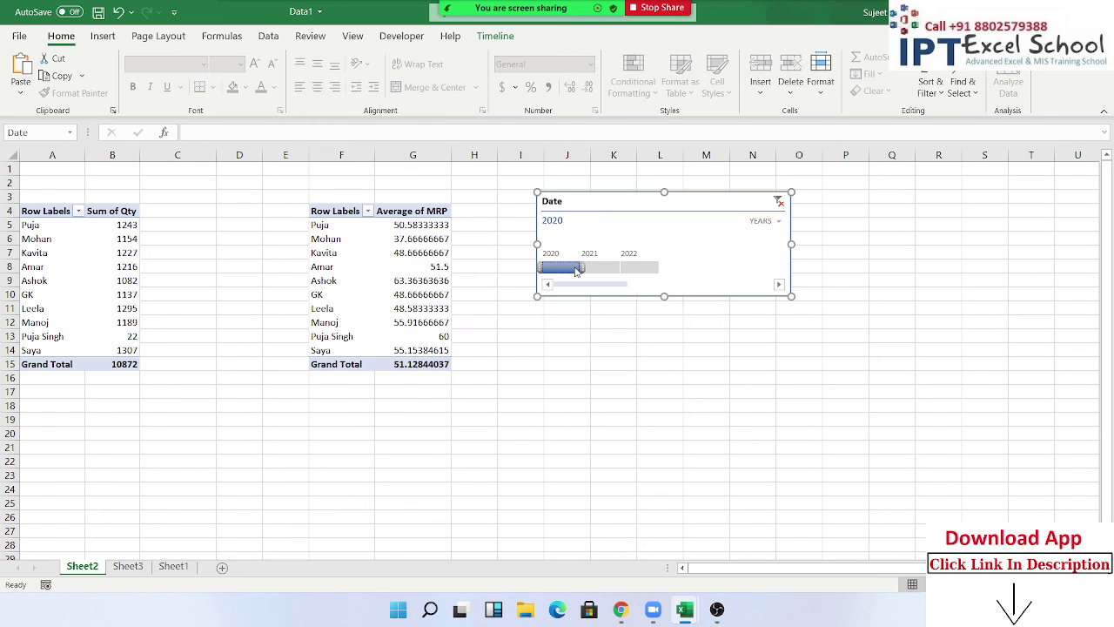
Step: Toggle the year filter between 2021 and 2020, leaving 2020 selected, and inspect the pivot values
left_click(373, 252)
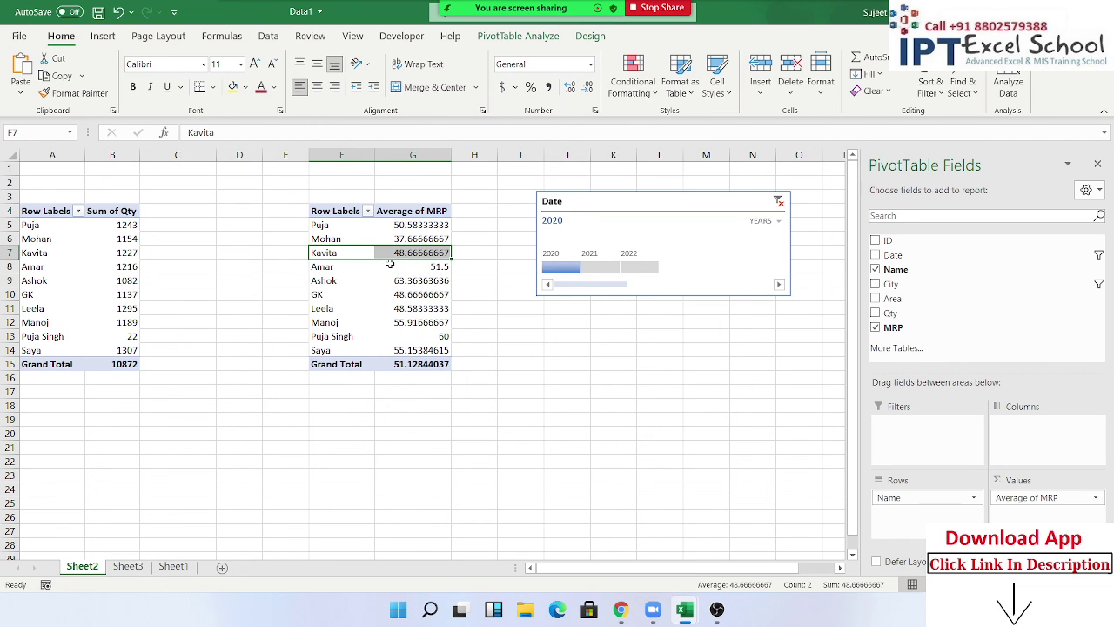
left_click(604, 271)
left_click(640, 268)
left_click(601, 267)
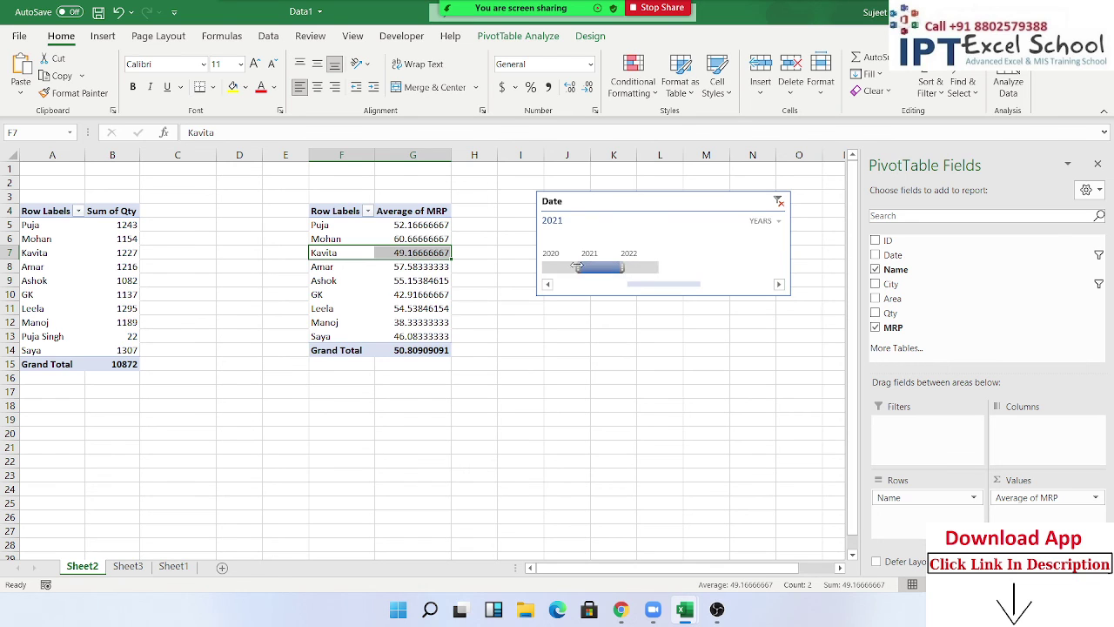
left_click(576, 266)
left_click(456, 416)
left_click(391, 296)
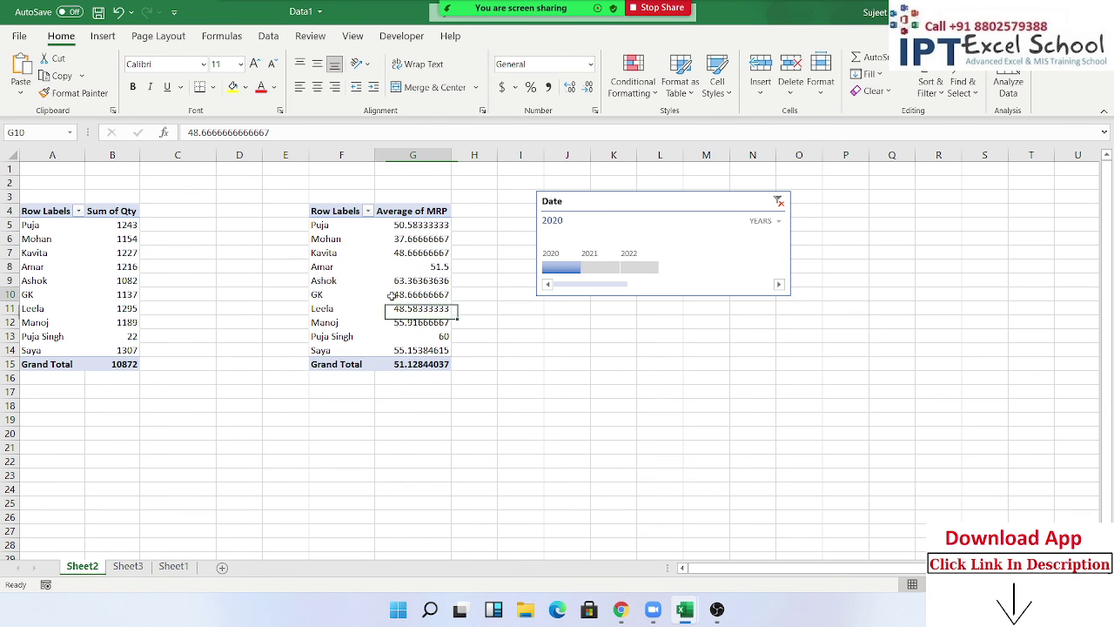
left_click(518, 36)
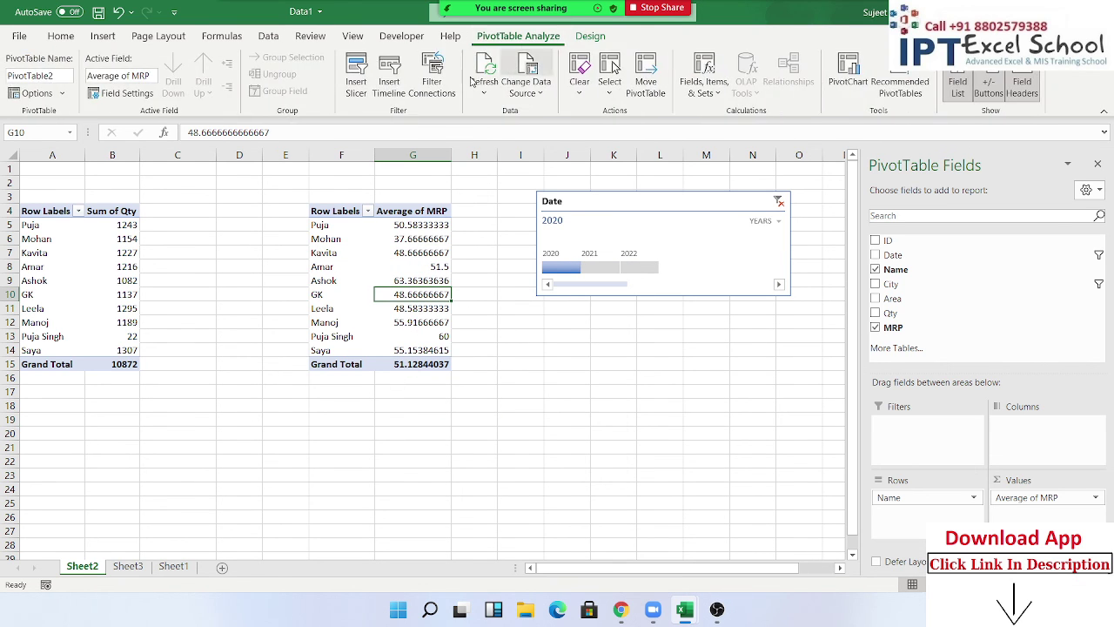